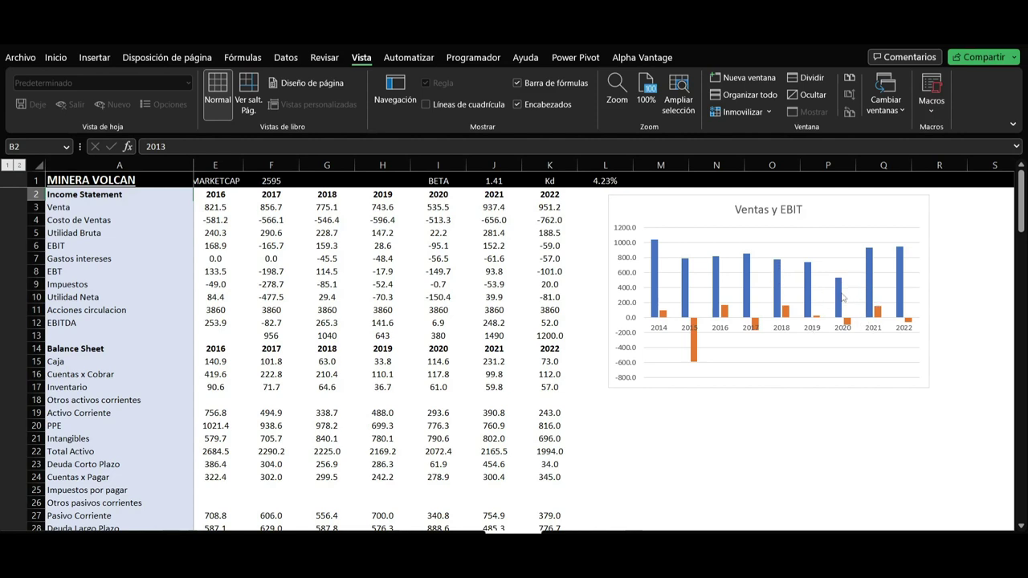
Review the Ventas y EBIT chart and the Crecimiento Ventas ratios from 2014 to 2022.
mouse_move(900, 252)
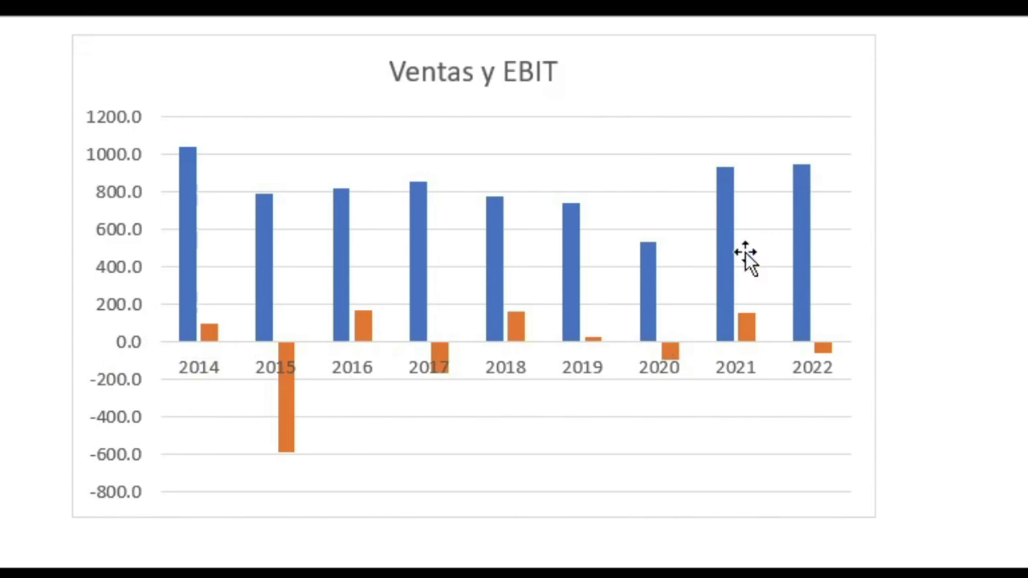
mouse_move(815, 283)
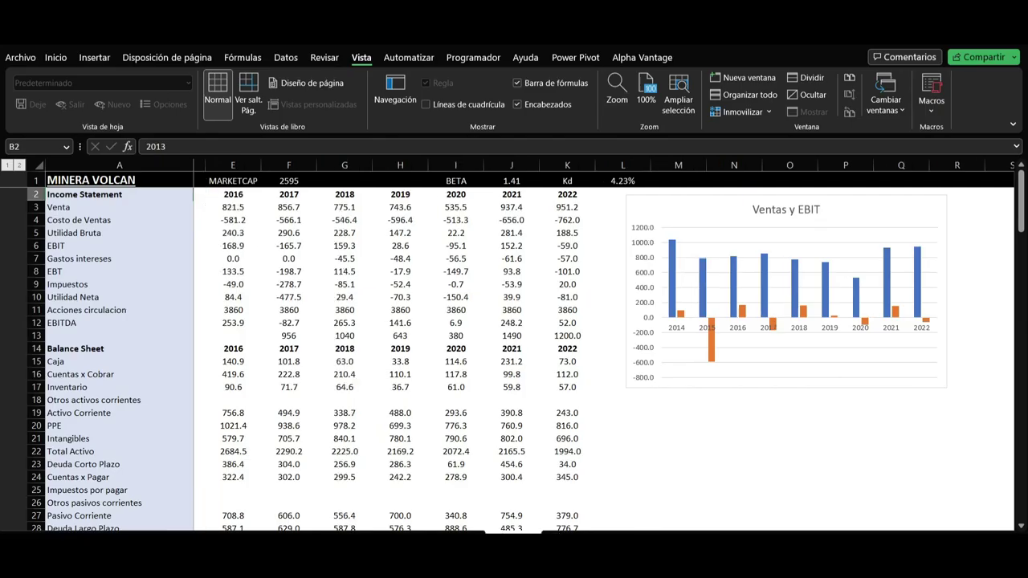
scroll(787, 377, left, 3)
drag(1022, 225, 1024, 330)
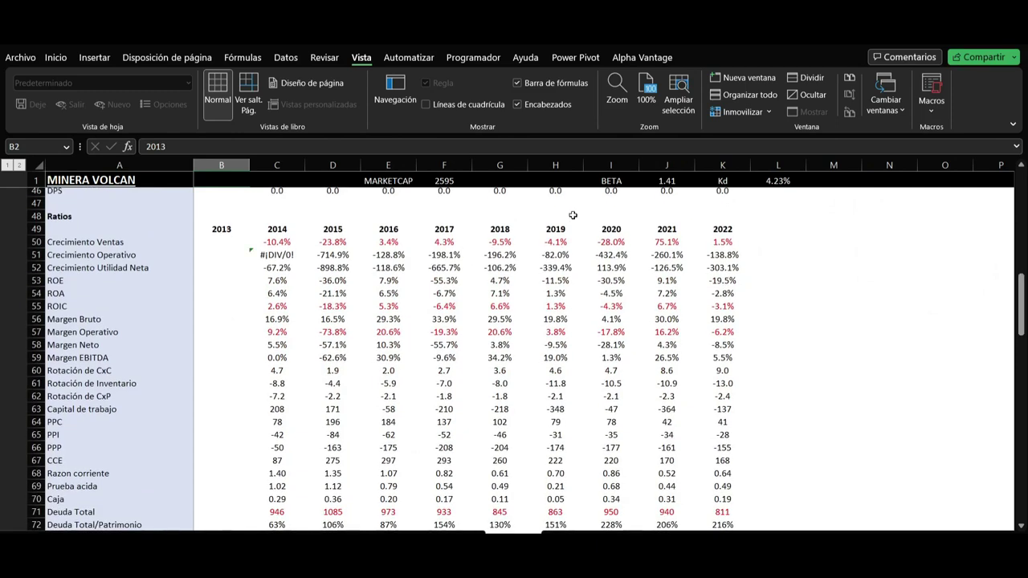
drag(727, 244, 277, 241)
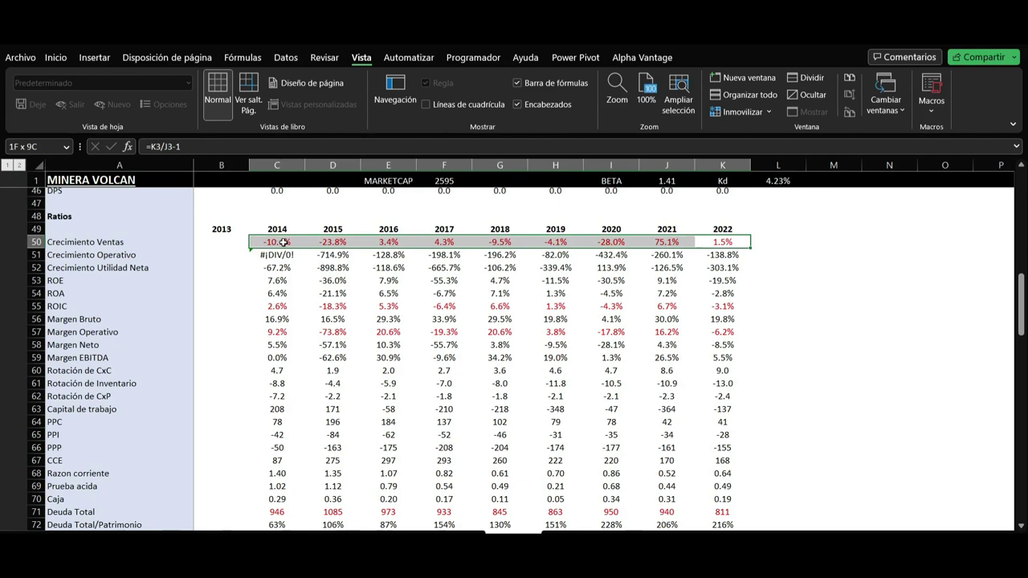
drag(282, 242, 389, 242)
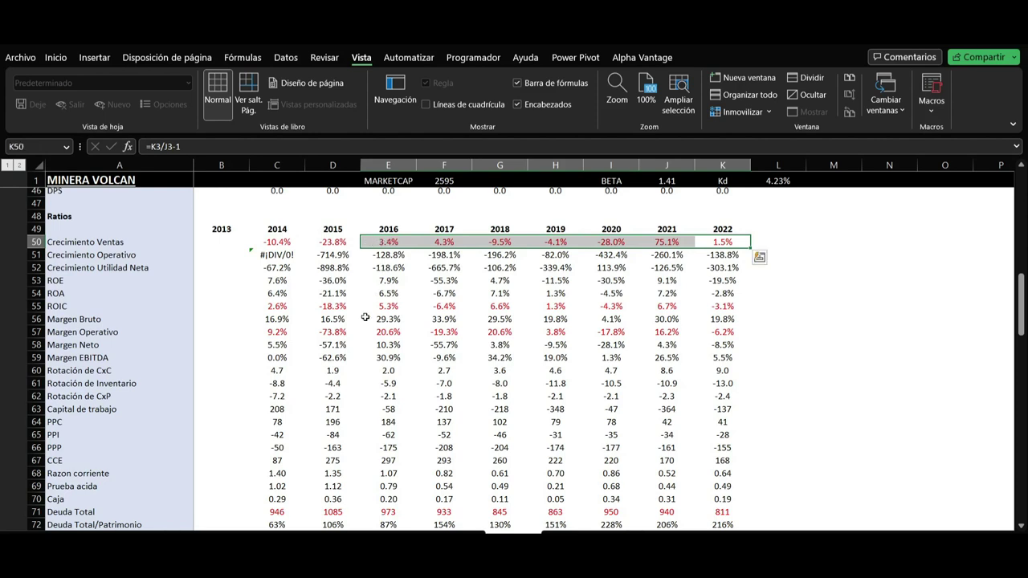
Examine the ROIC row from 2014 to 2022, including the formula for 2022.
drag(278, 306, 719, 314)
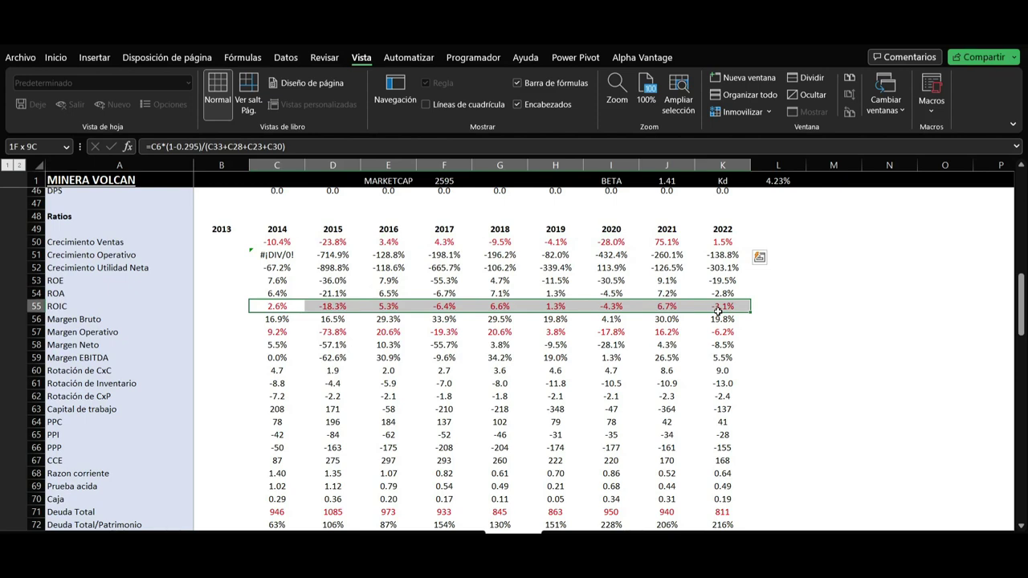
drag(718, 312, 719, 312)
click(705, 305)
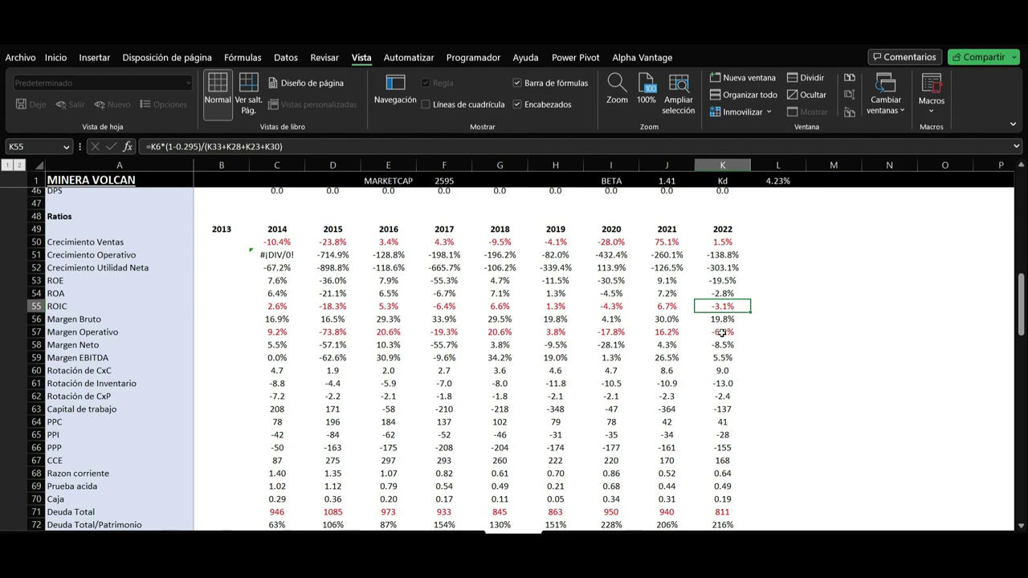
Inspect the Margen Operativo ratios year by year, from 2022 back to 2014.
click(721, 333)
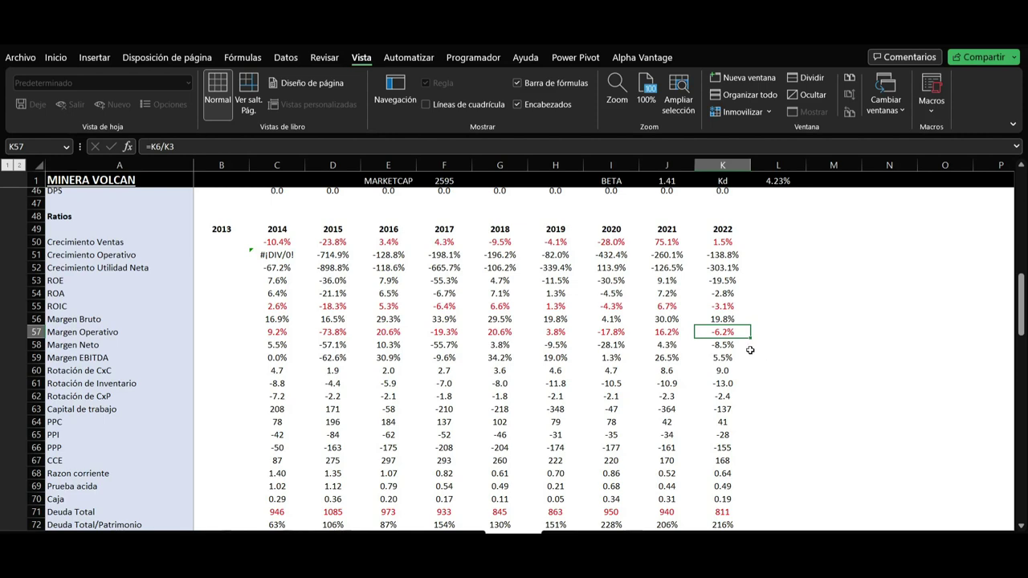
click(660, 331)
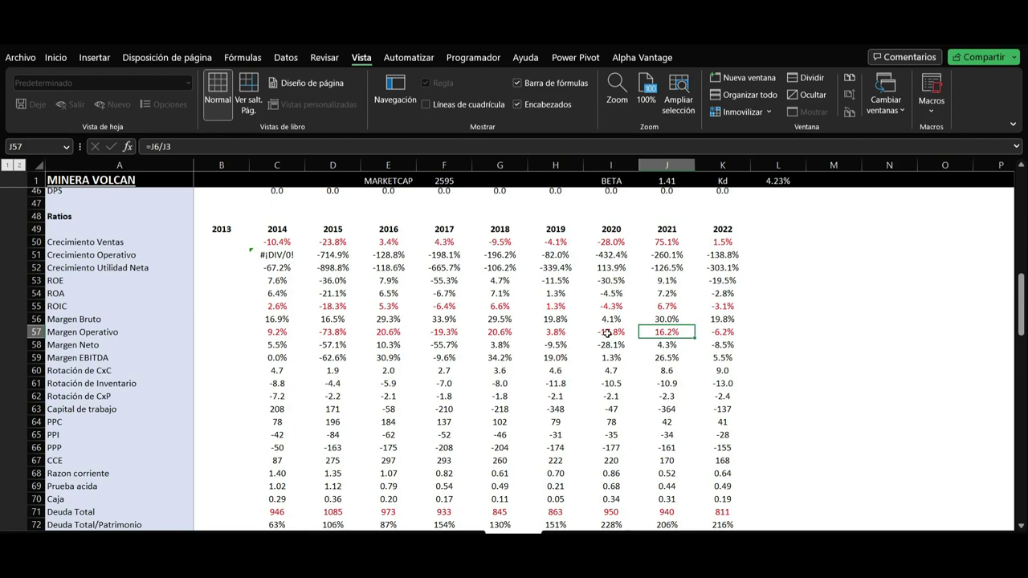
click(558, 333)
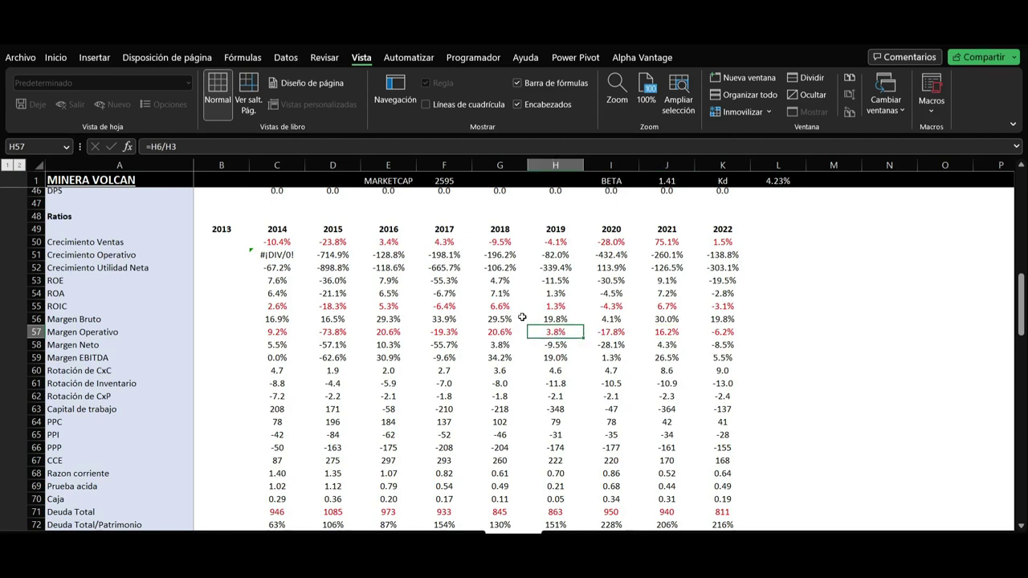
drag(506, 331, 286, 333)
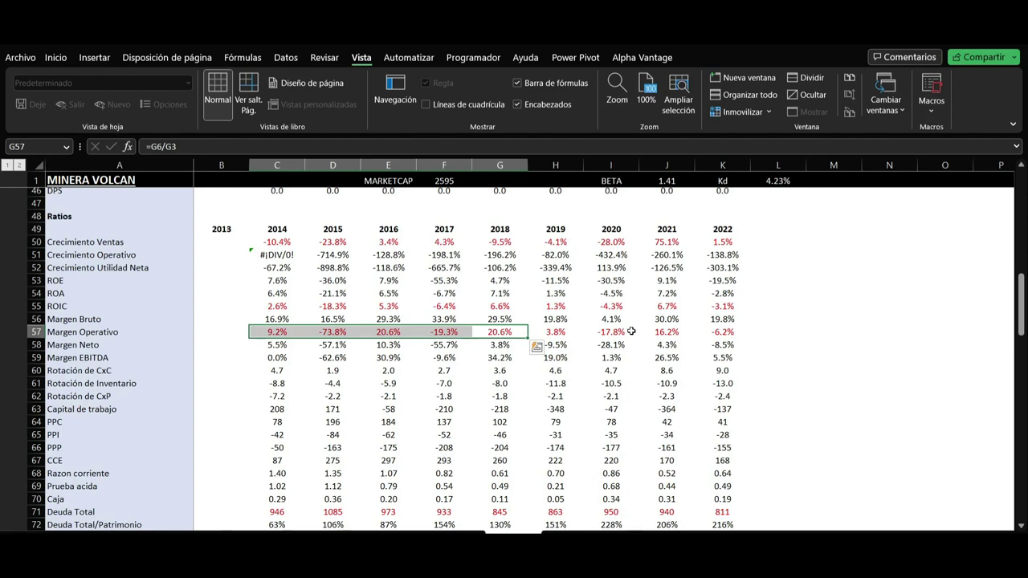
Check the Deuda Total row from 2014 to 2022 and the Deuda/EBITDA ratio for 2022.
drag(1022, 300, 1024, 336)
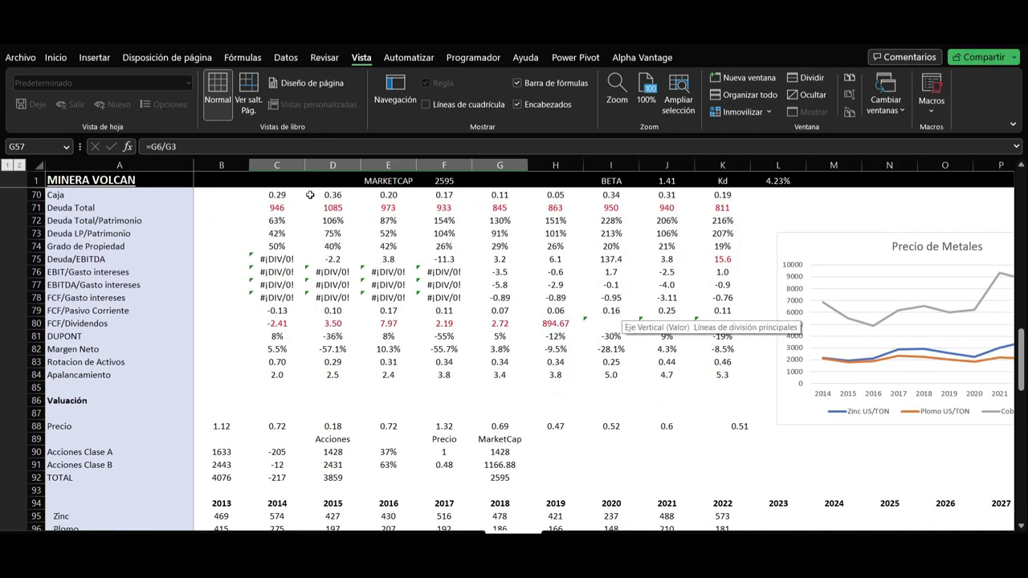
drag(276, 208, 724, 206)
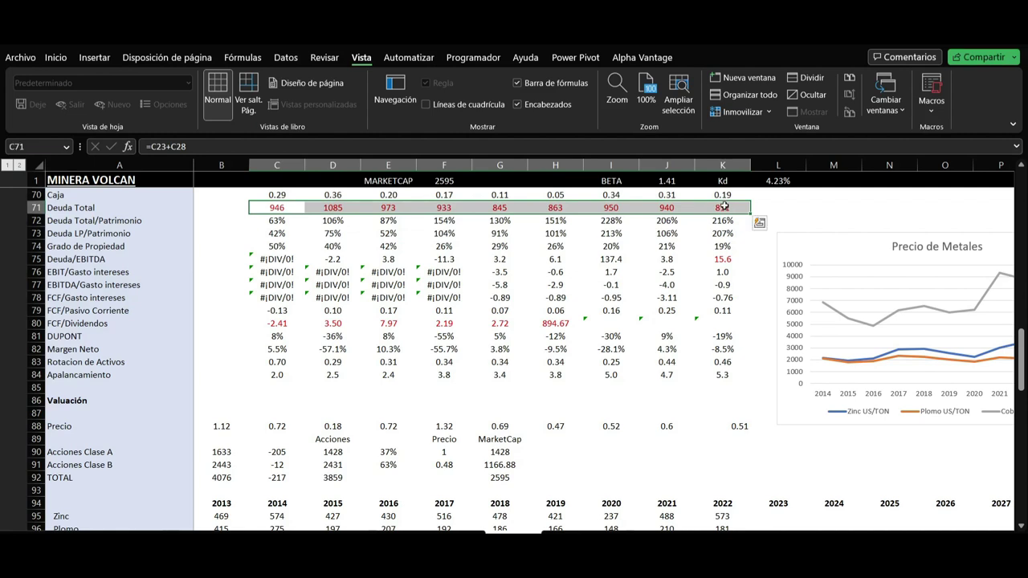
click(704, 271)
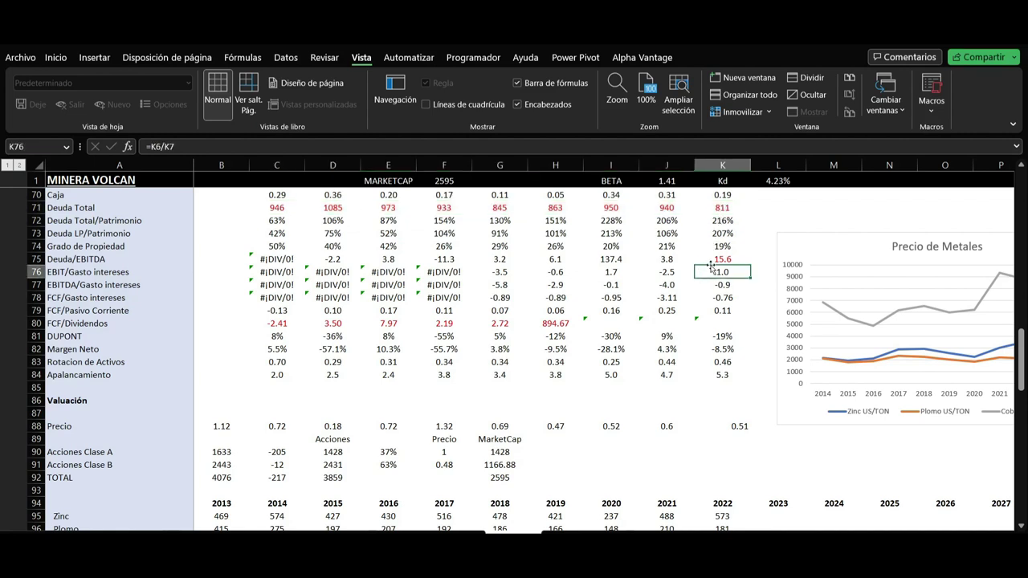
click(716, 261)
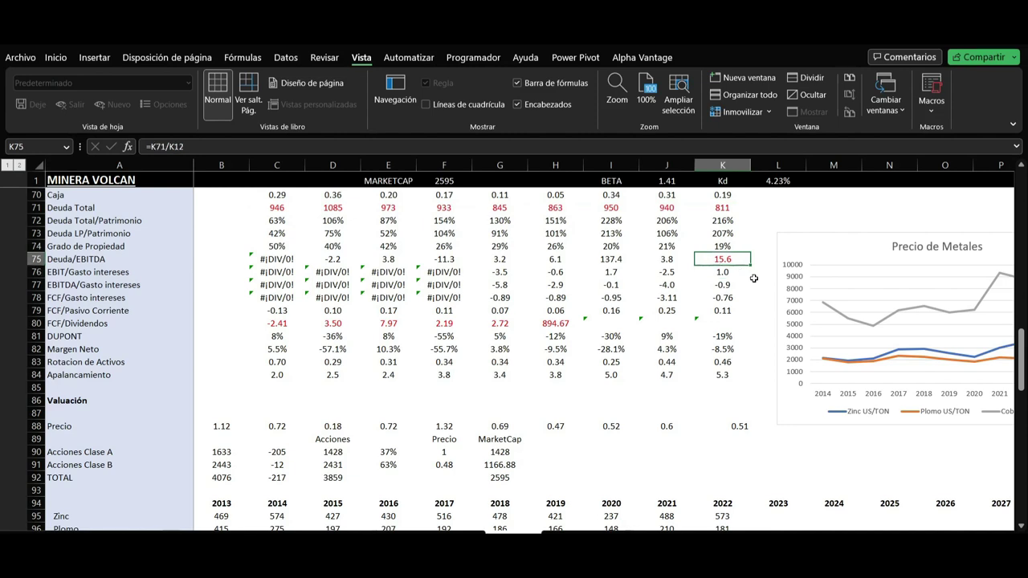
Go to the Valuación section and check the MARKETCAP, BETA and Kd inputs in row 1.
scroll(754, 279, down, 5)
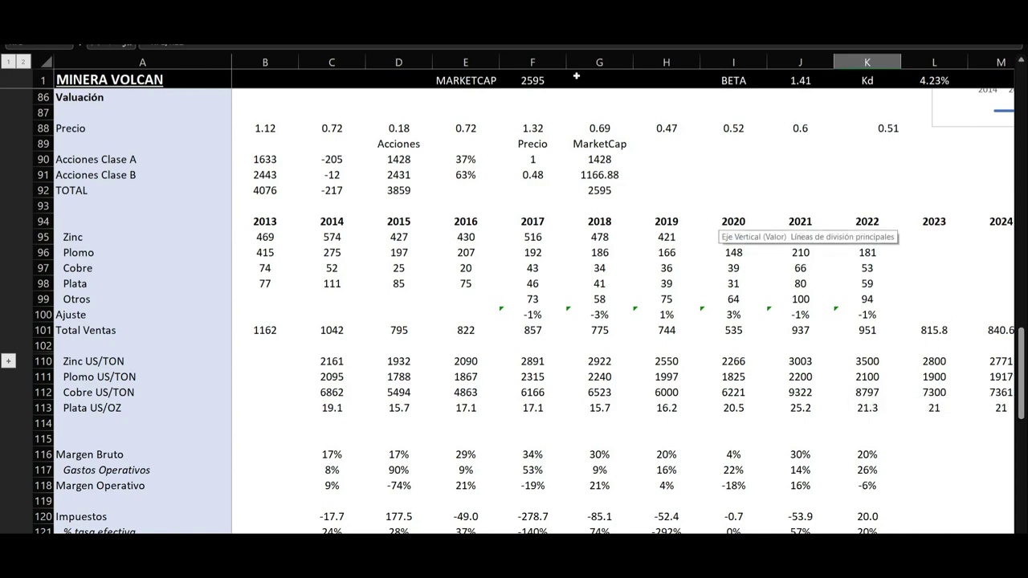
click(546, 78)
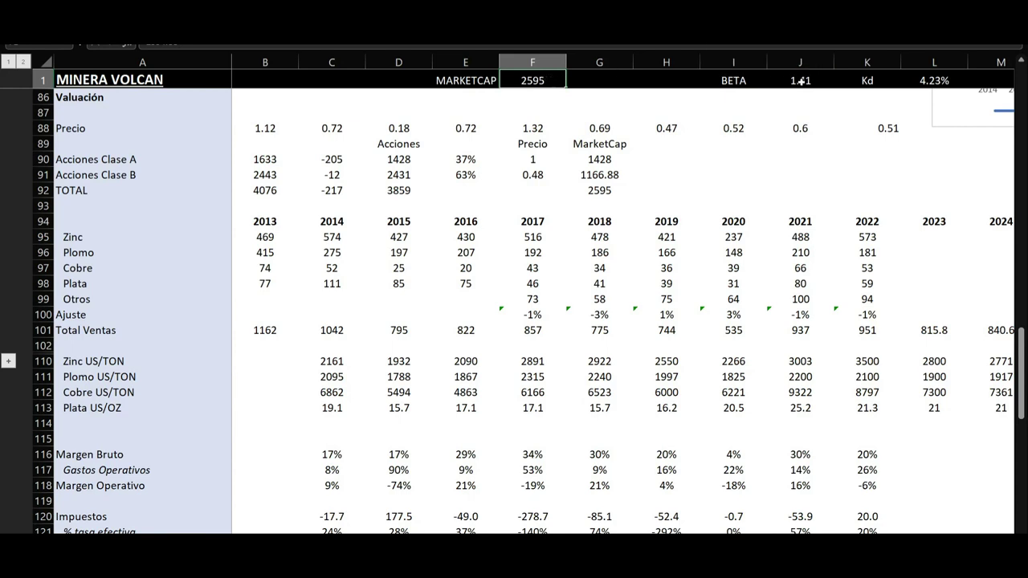
click(800, 80)
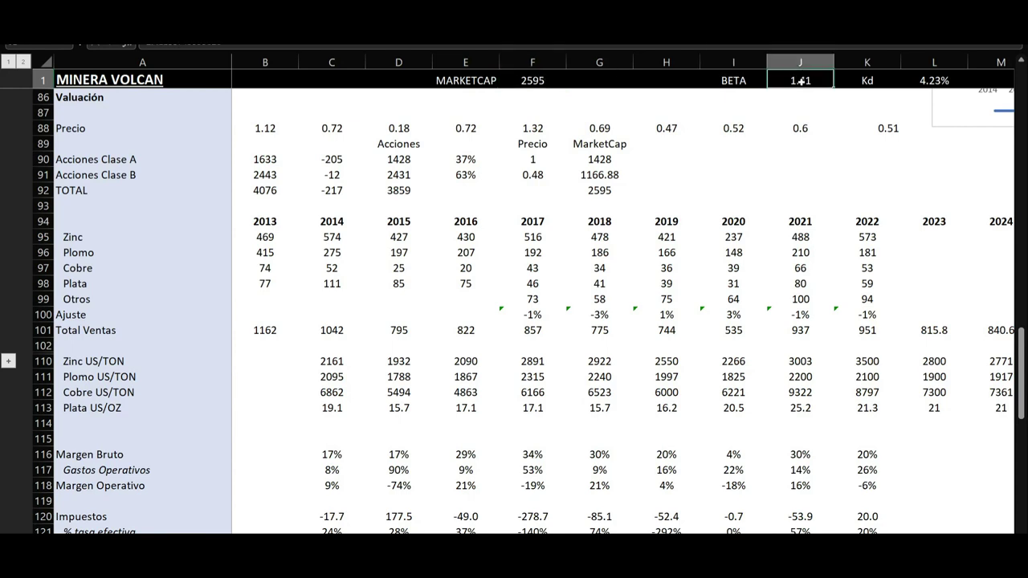
click(929, 81)
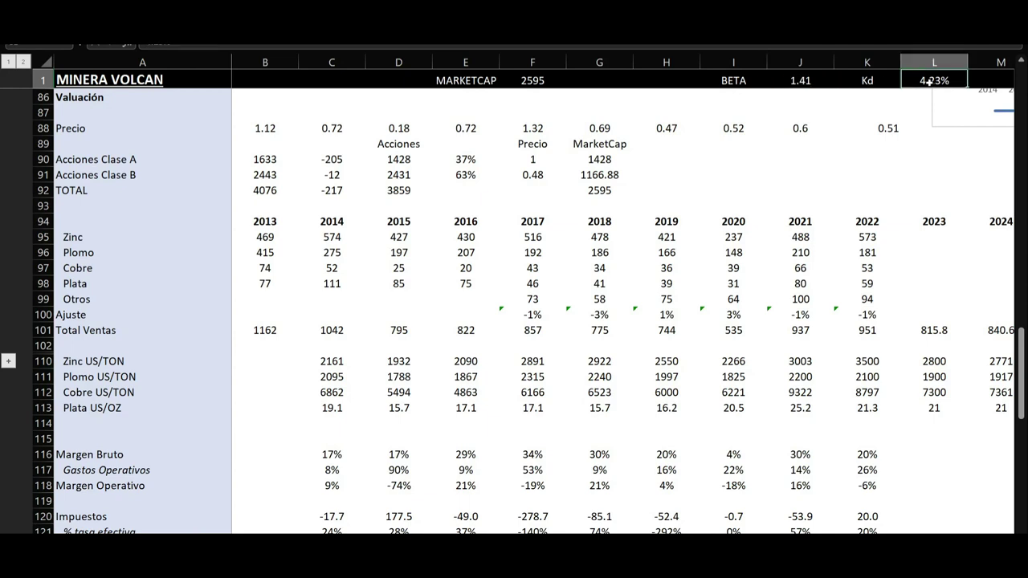
click(523, 80)
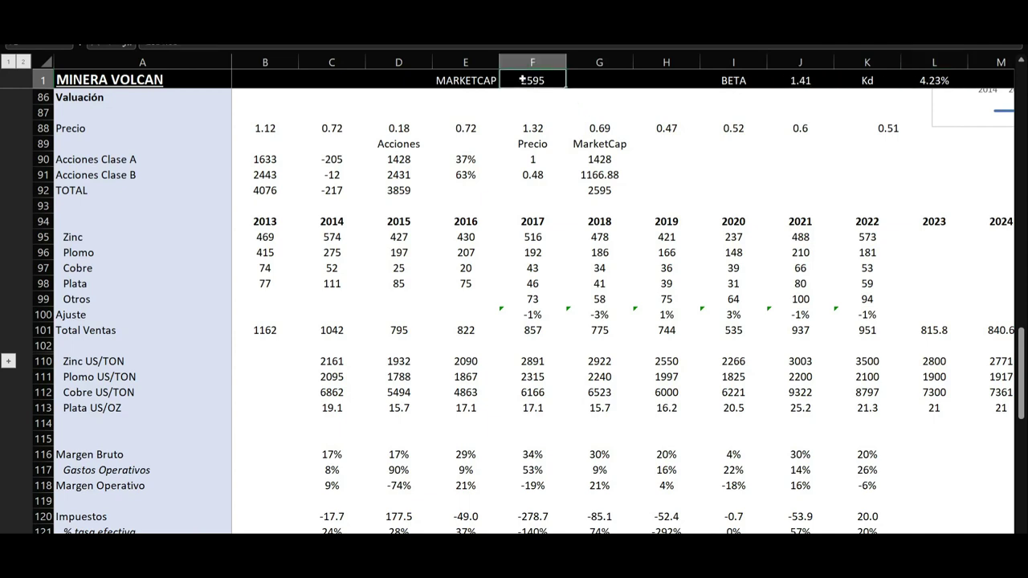
Examine the Acciones Clase A and Clase B counts, their total and the negative share adjustments in C90:C92.
click(124, 160)
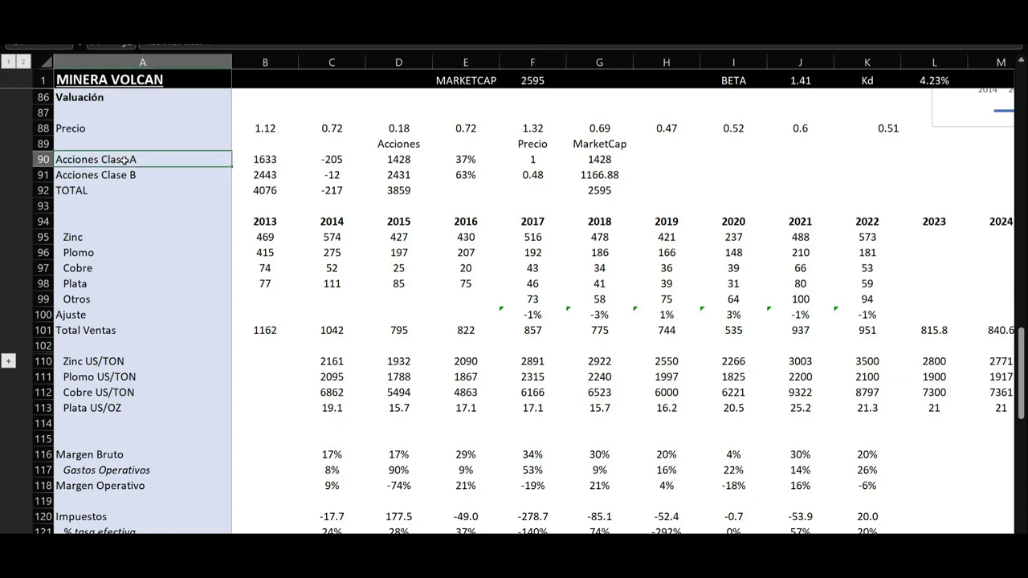
click(124, 180)
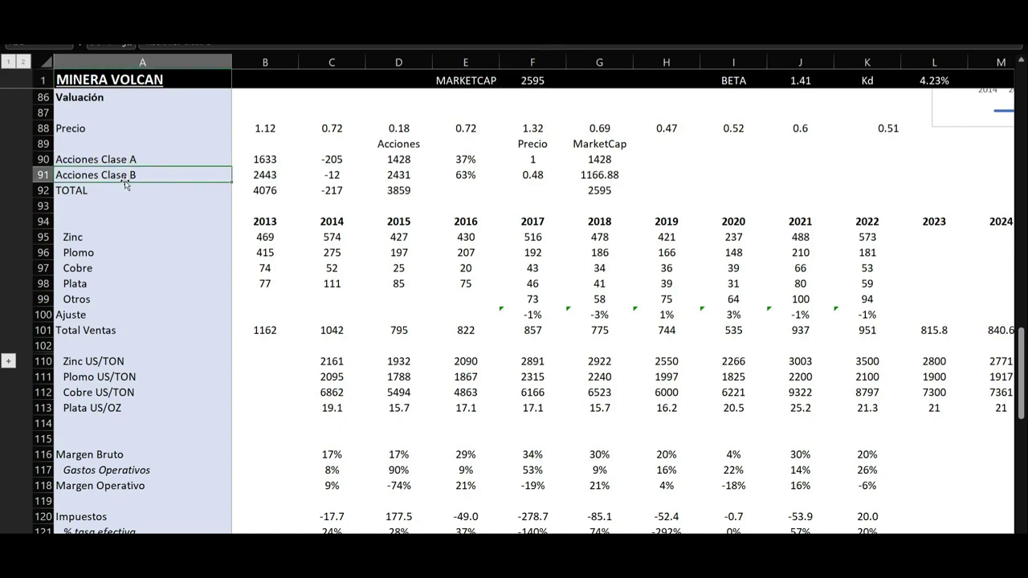
click(274, 159)
click(268, 191)
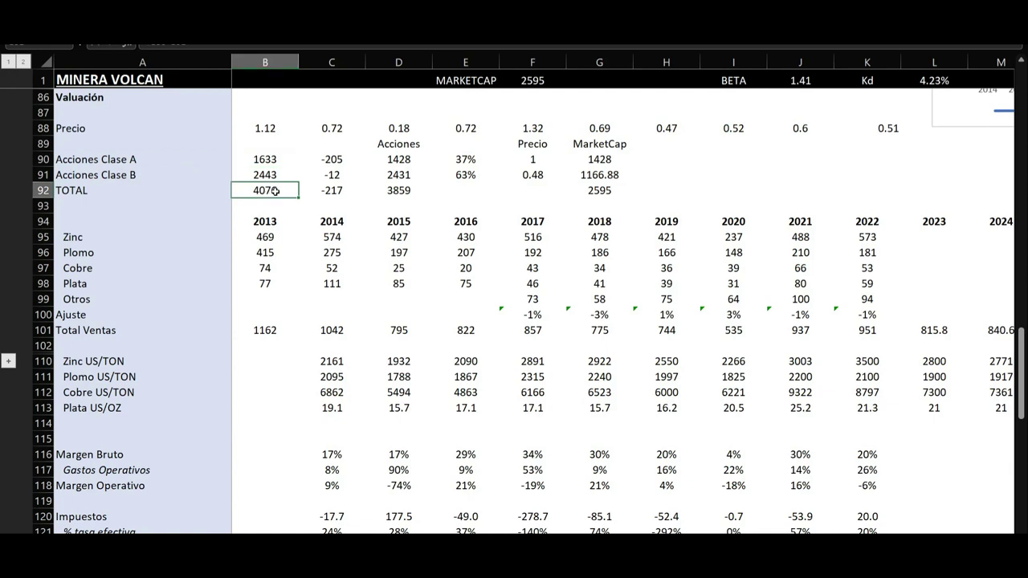
click(324, 162)
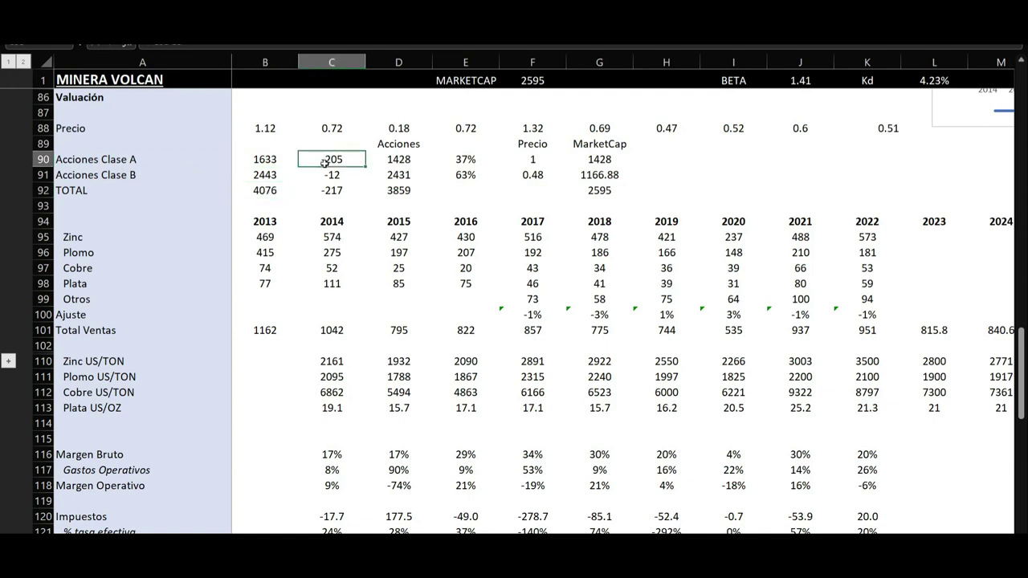
drag(324, 162, 326, 187)
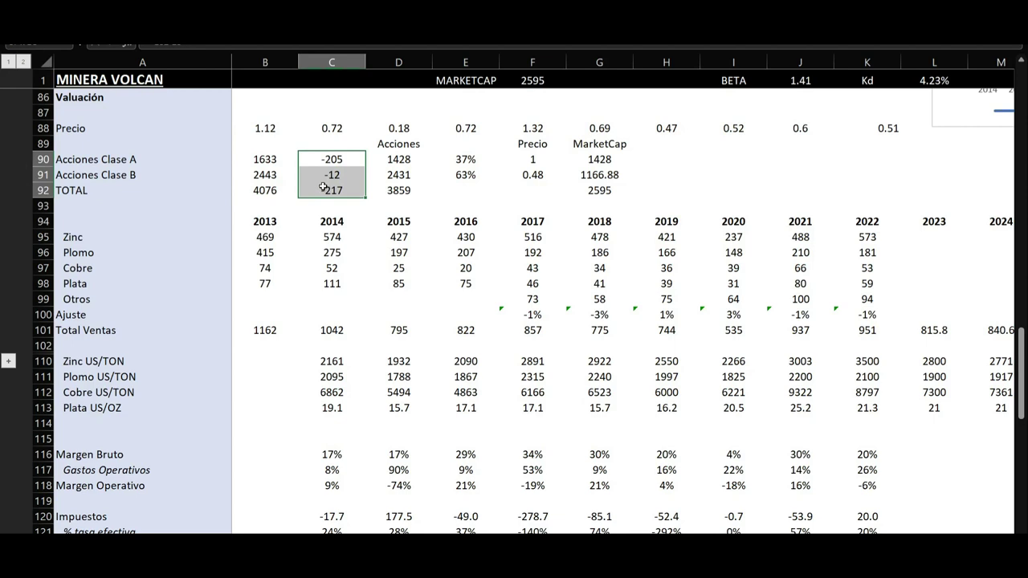
text(-205 -12 -217)
Inspect the total and Clase B figures in the Acciones column and the MarketCap of both share classes.
click(416, 187)
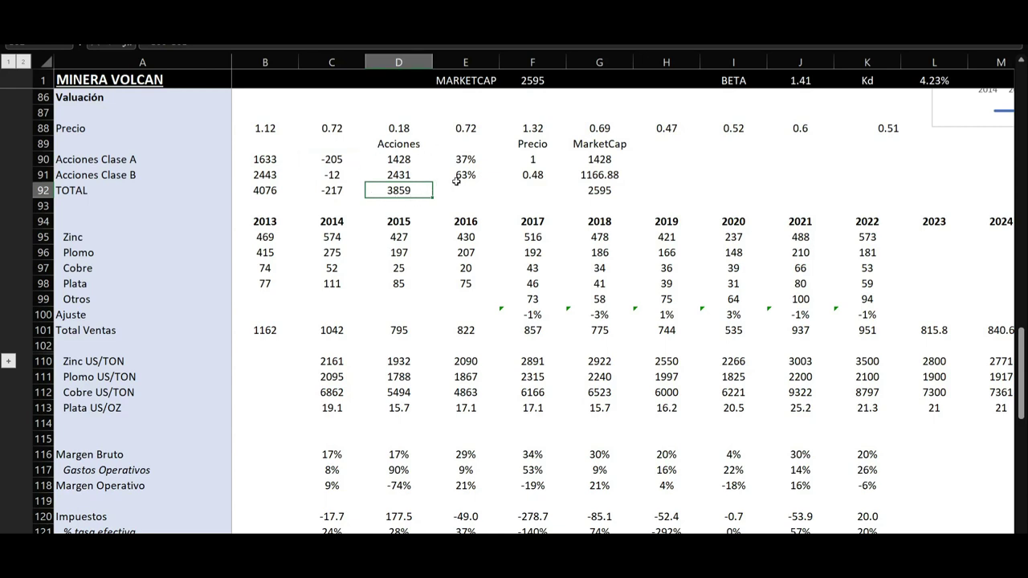
click(402, 177)
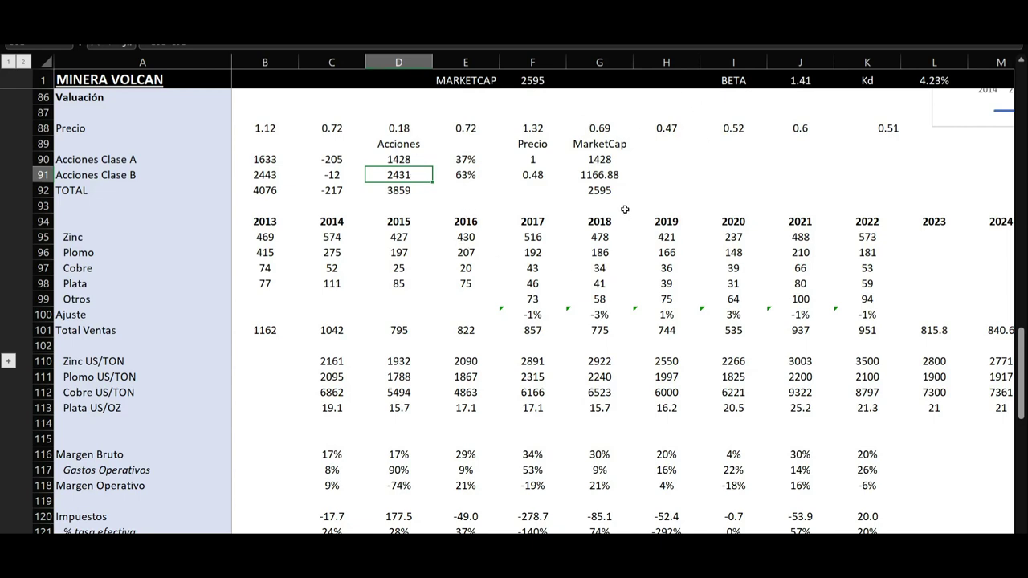
drag(603, 178, 598, 163)
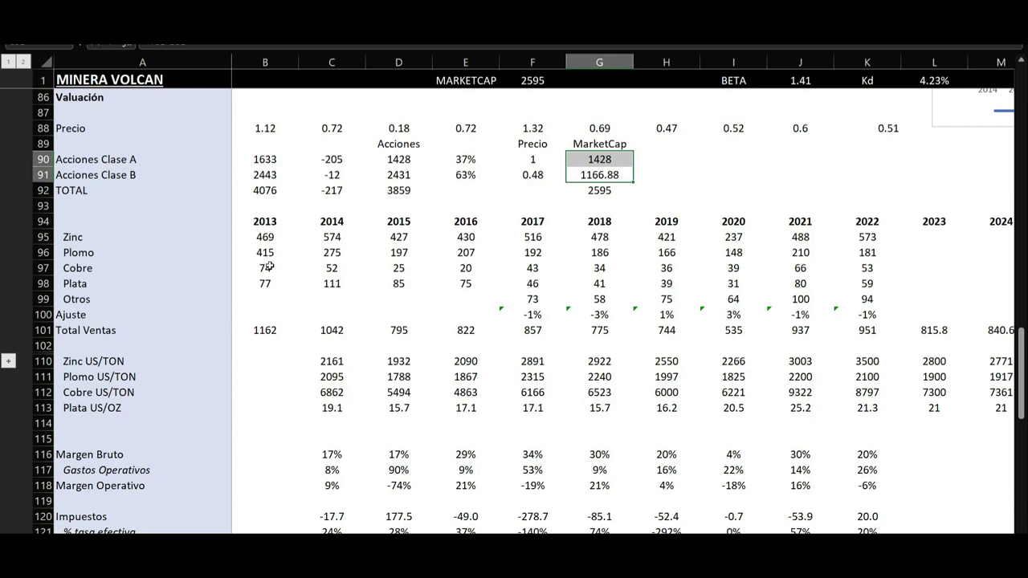
Expand the grouped rows 103 to 109 below Total Ventas to show the sales breakdown by metal.
click(257, 296)
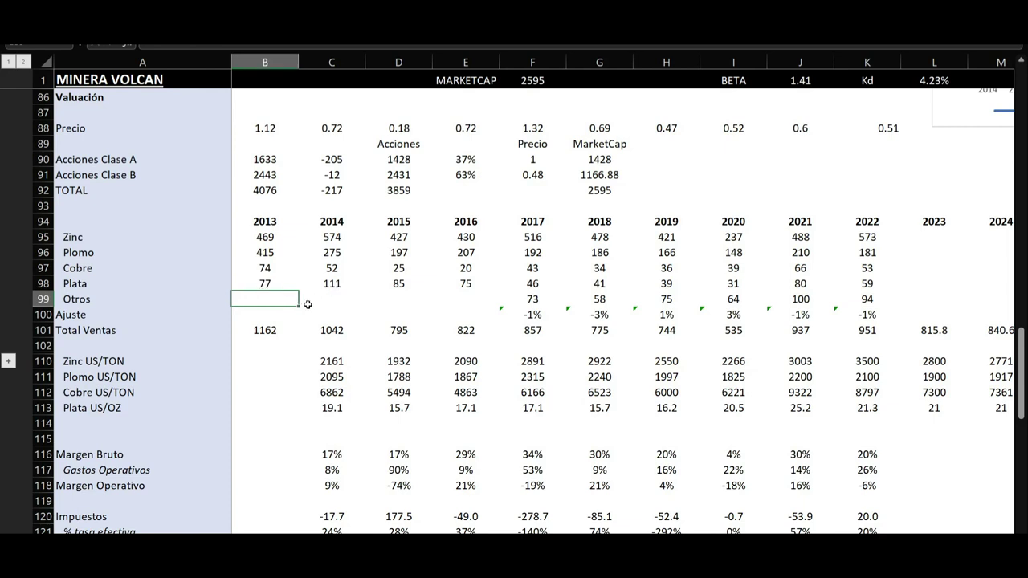
click(43, 237)
click(8, 361)
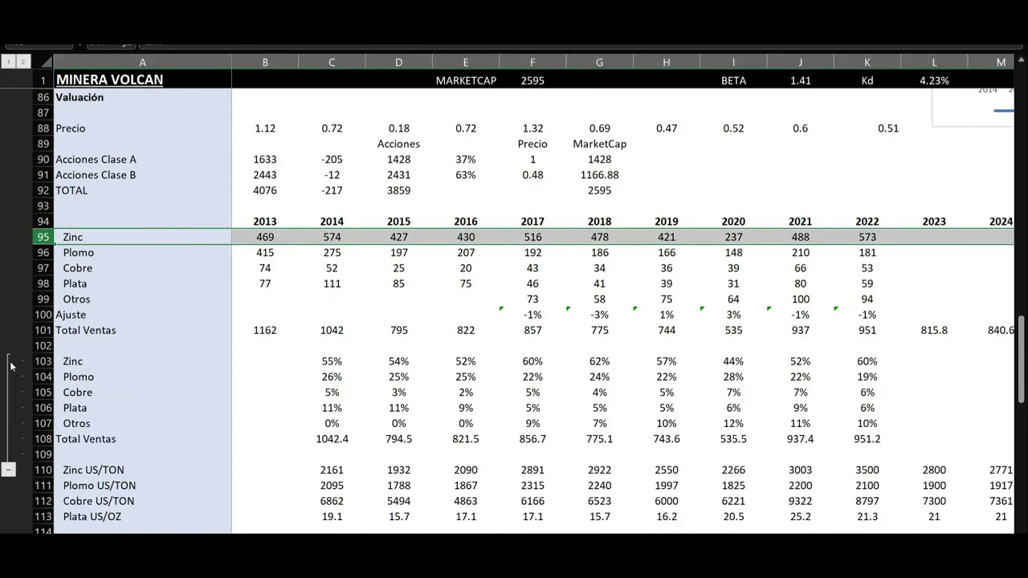
Compare the sales shares of Zinc, Plomo, Cobre and Plata in 2022 with those of 2019 to 2021.
click(862, 362)
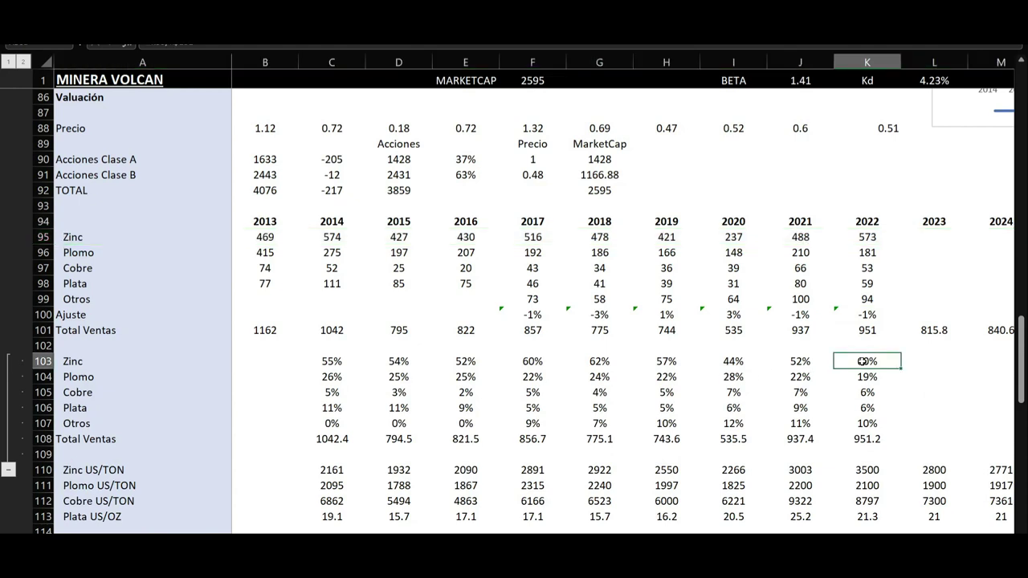
drag(861, 362, 890, 377)
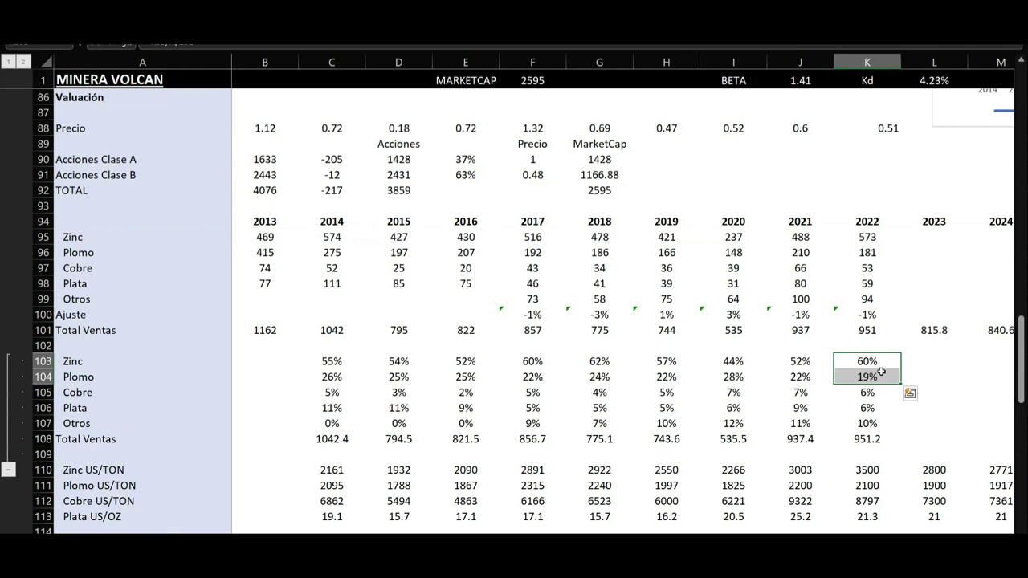
drag(870, 358, 873, 380)
drag(874, 379, 649, 398)
click(791, 363)
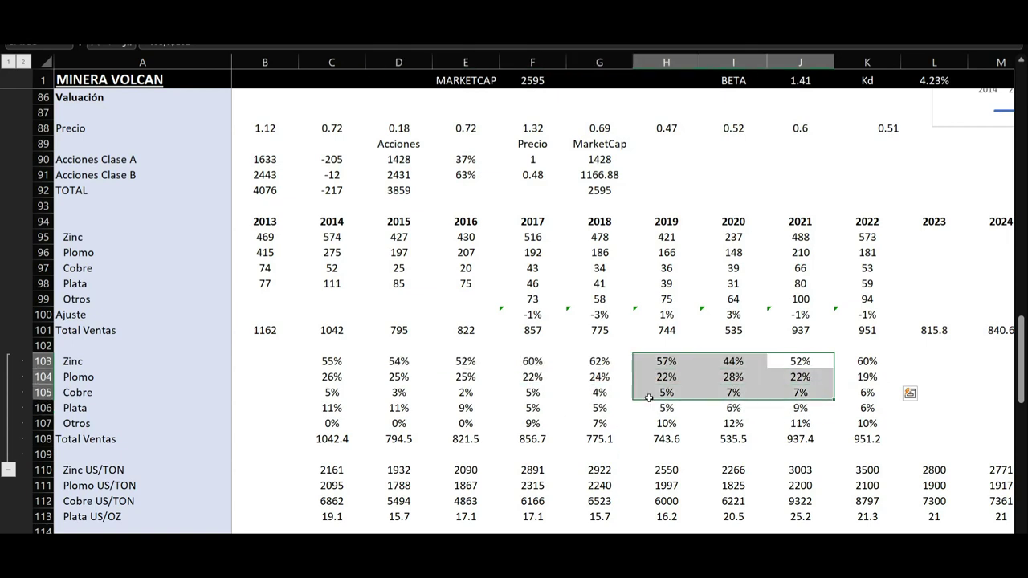
drag(79, 365, 90, 415)
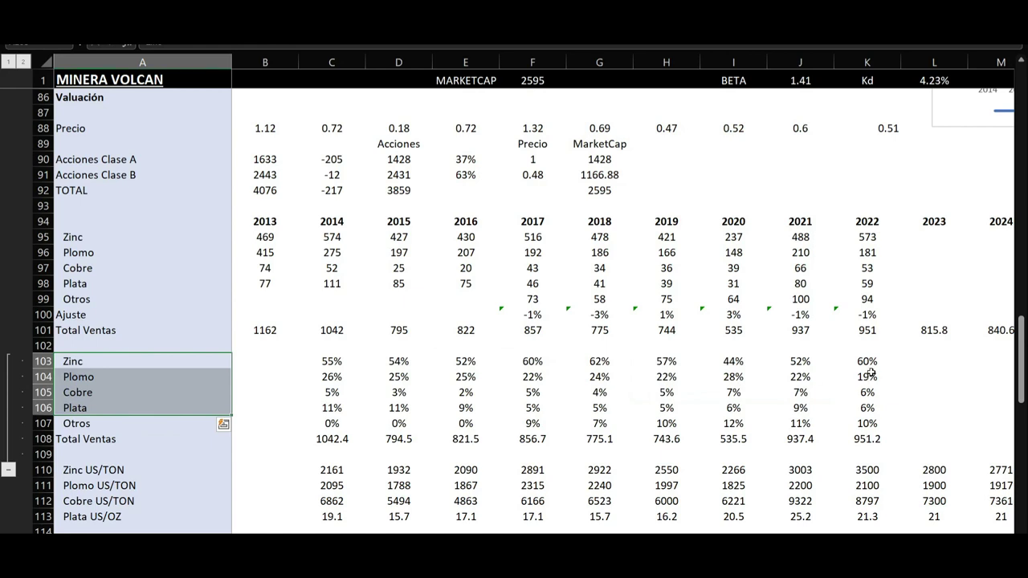
drag(869, 362, 871, 409)
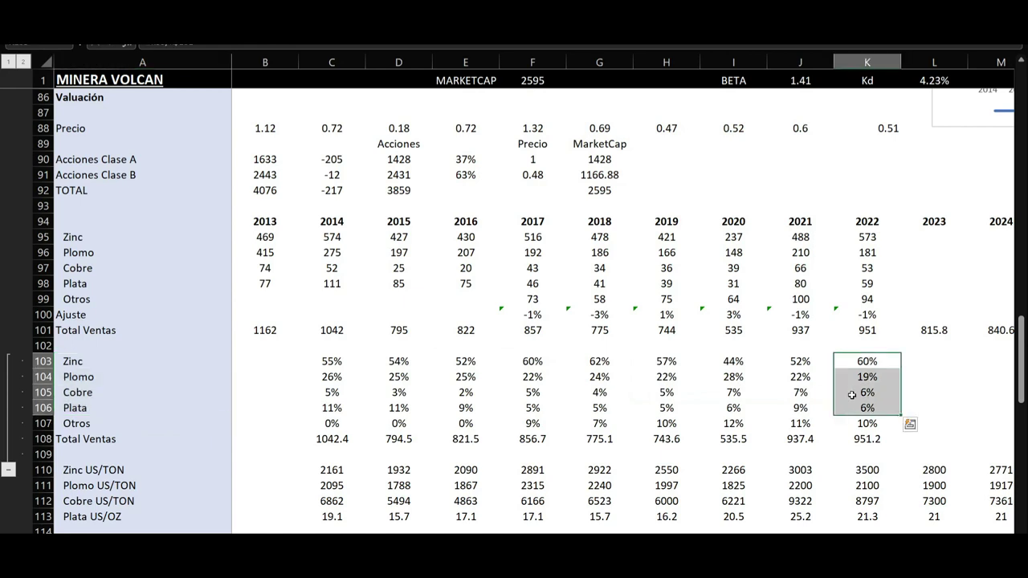
Examine the sales shares by metal for 2020 and 2021 and the Otros share in 2022.
drag(799, 361, 800, 408)
drag(734, 360, 733, 408)
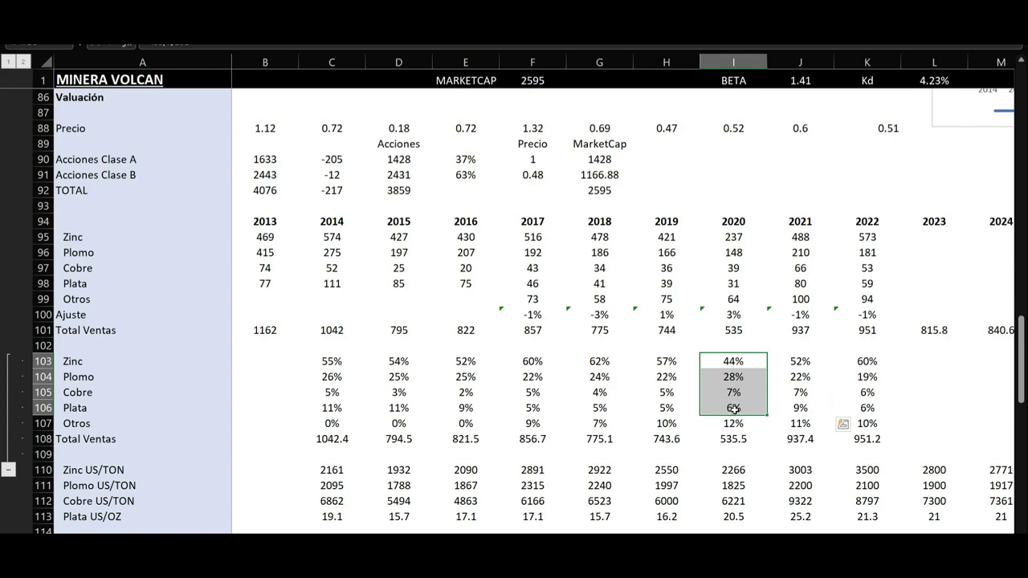
drag(734, 410, 869, 408)
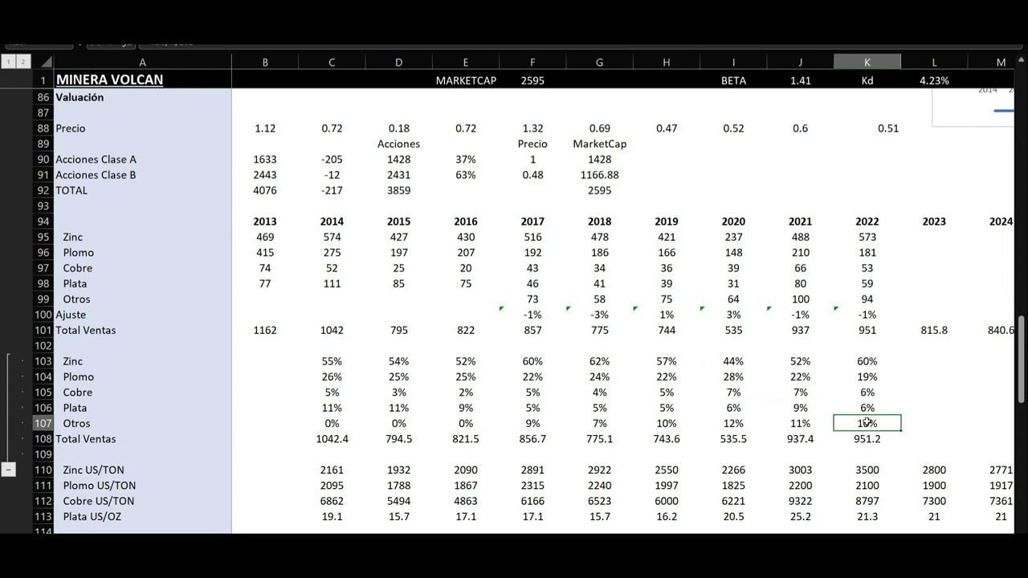
Collapse grouped rows 103 to 109 and review the metal prices in rows 110 to 113, including those for 2023 and 2024.
click(8, 469)
drag(329, 362, 1005, 405)
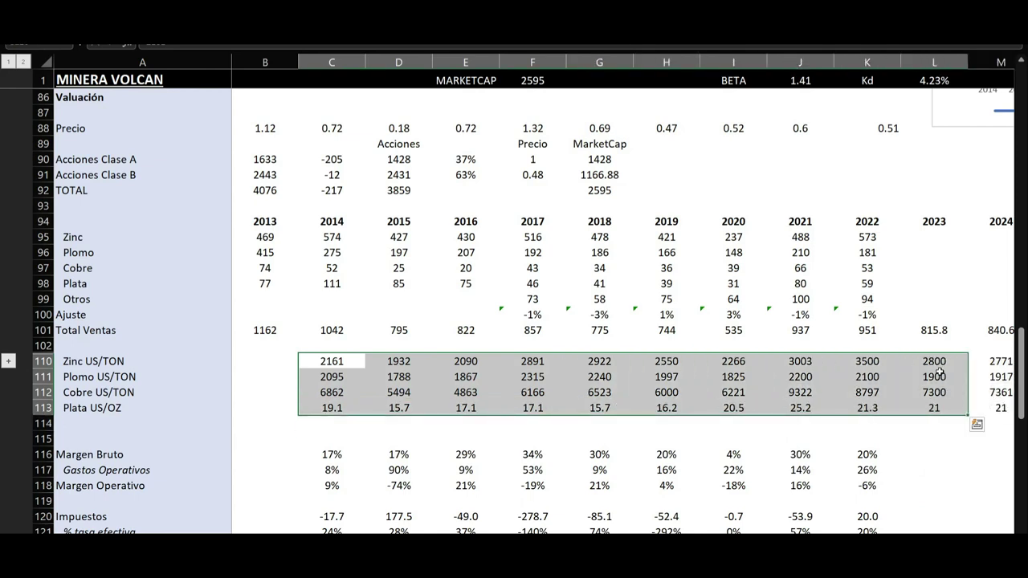
drag(933, 363, 979, 406)
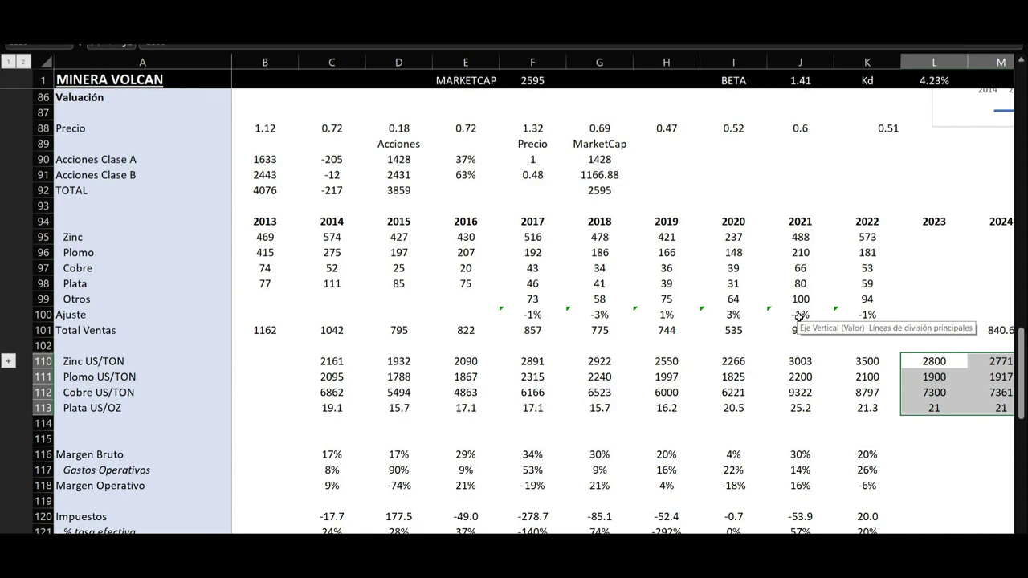
Examine the relation between Venta Zinc and Precio Zinc through their data columns, the R2 in B146 and the Correlación Precio vs Ventas chart.
drag(1021, 374, 1024, 486)
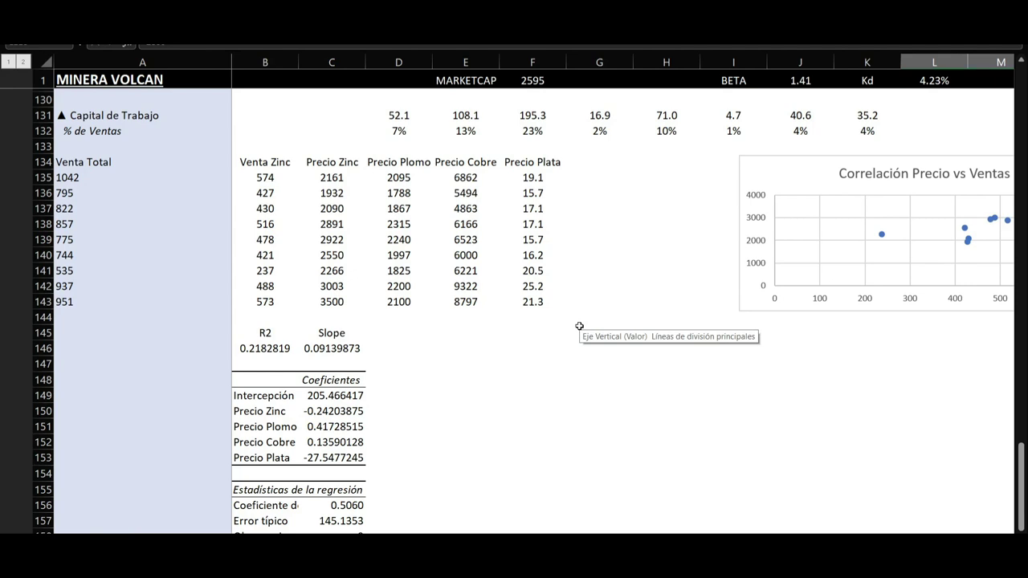
click(280, 164)
drag(331, 163, 391, 297)
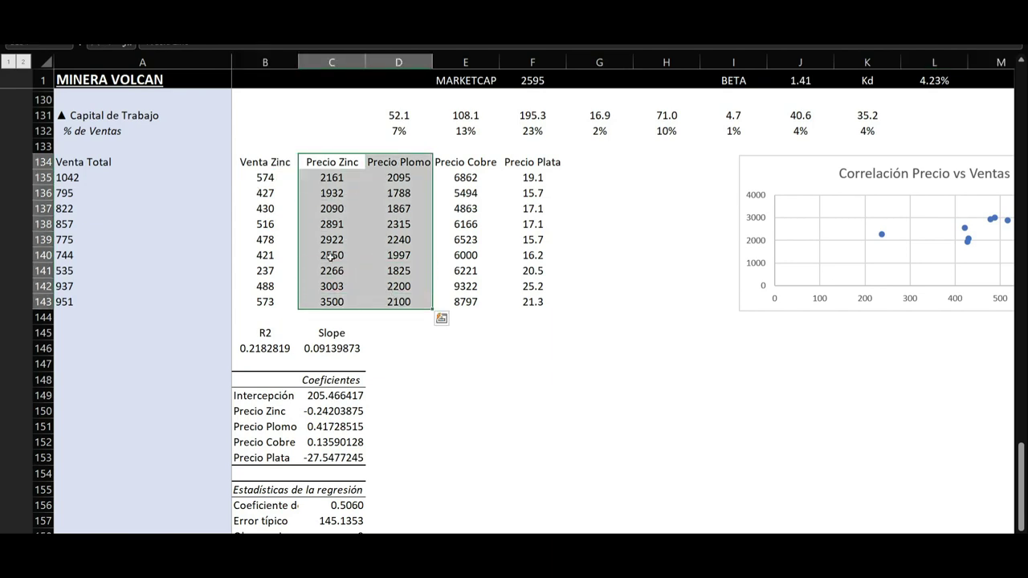
drag(264, 162, 272, 287)
drag(331, 164, 334, 289)
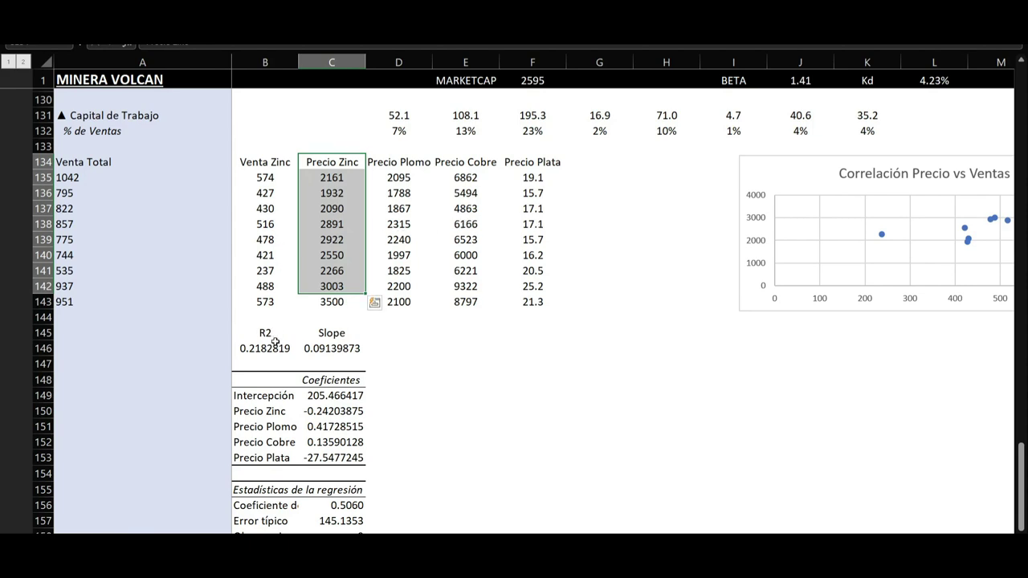
mouse_move(255, 348)
mouse_down()
mouse_move(265, 334)
mouse_move(265, 346)
mouse_up()
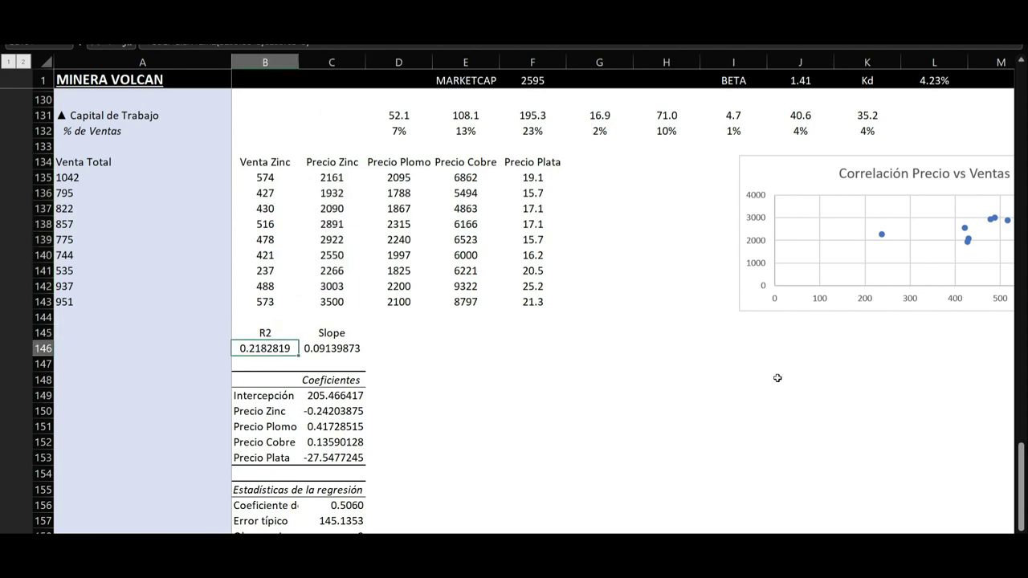
scroll(624, 291, right, 3)
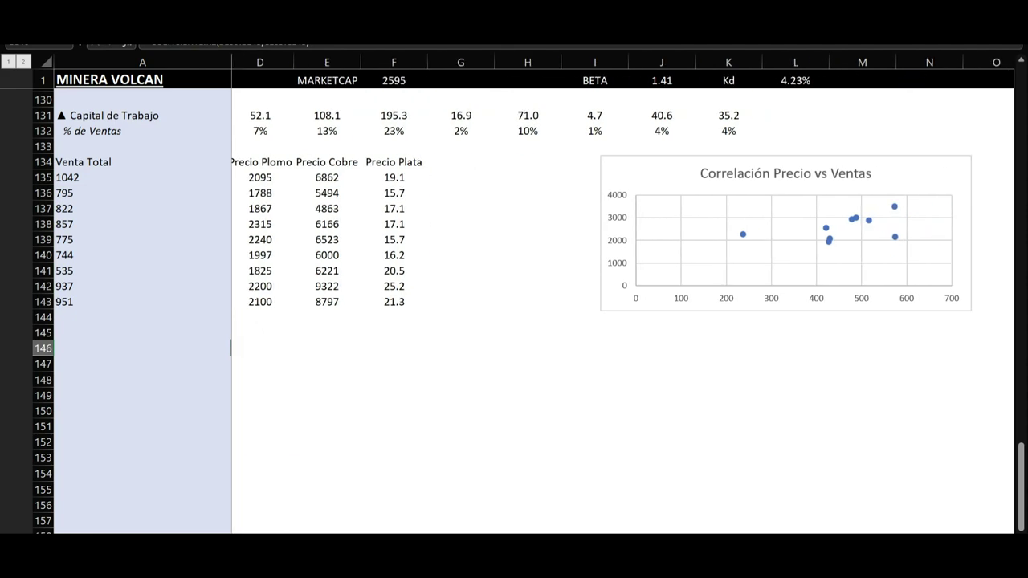
scroll(622, 291, left, 1)
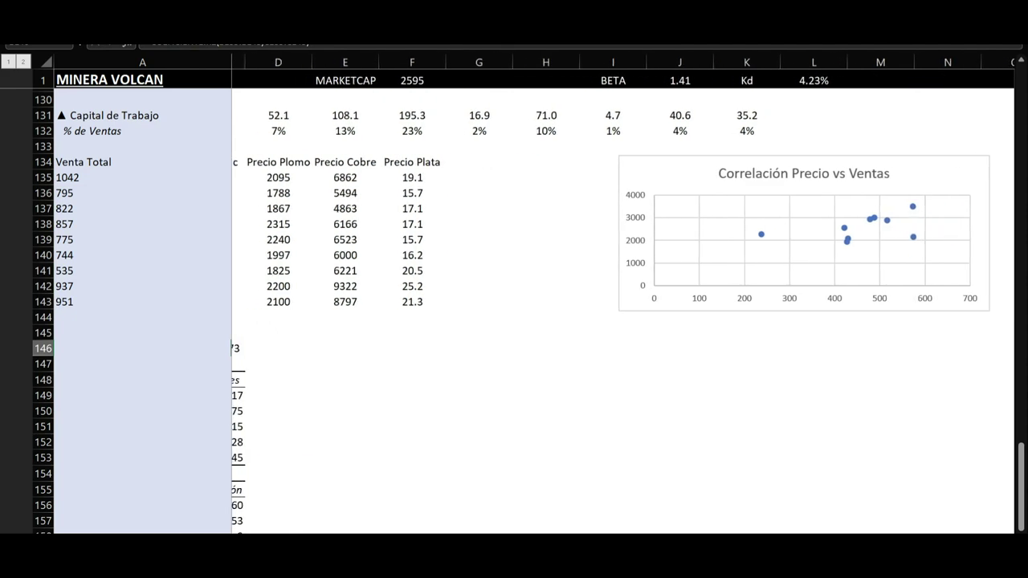
scroll(622, 291, left, 2)
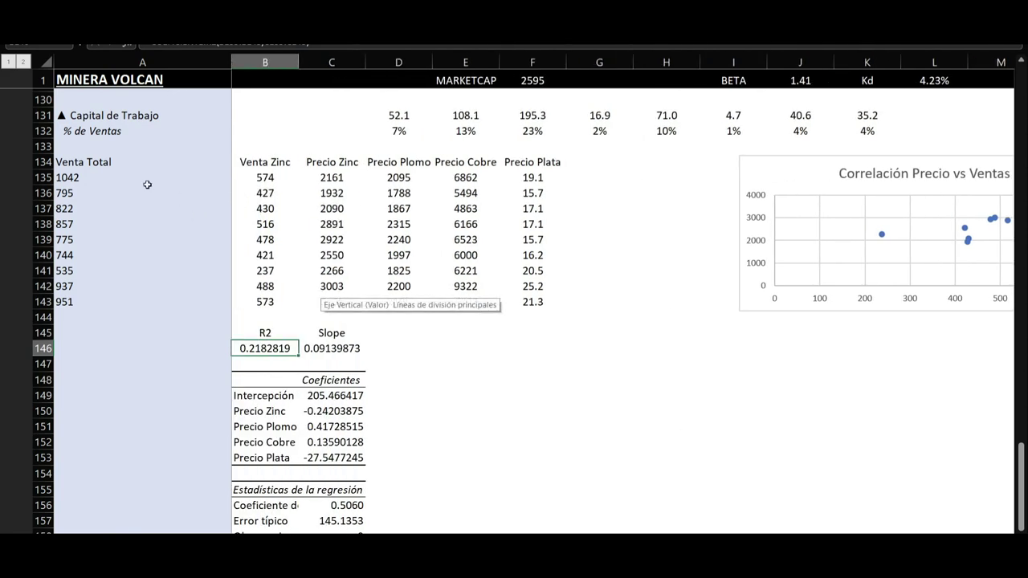
Compare the Venta Total and Venta Zinc columns with the zinc, plomo, cobre and plata price columns used for the regression.
drag(111, 163, 102, 305)
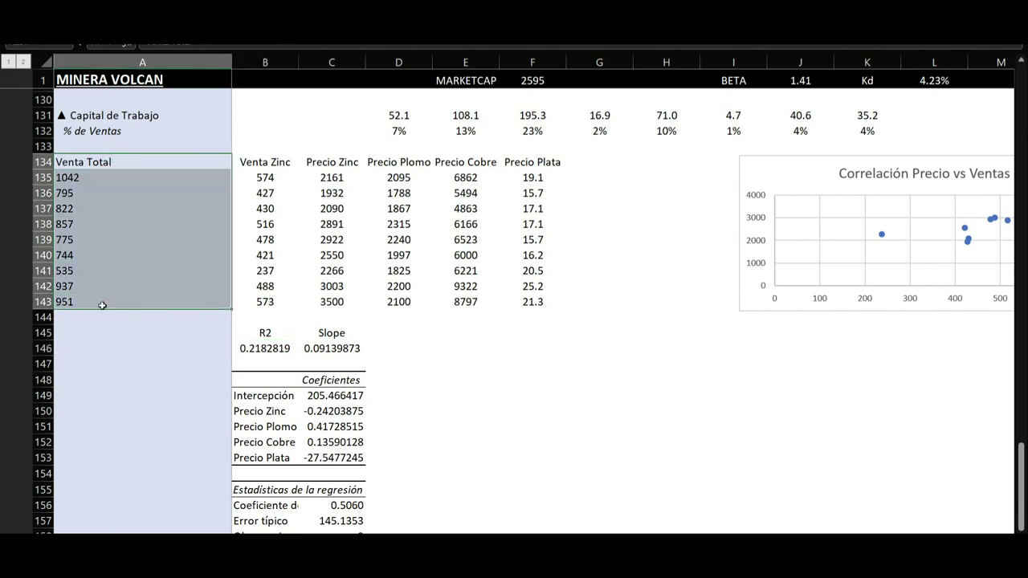
drag(329, 162, 336, 272)
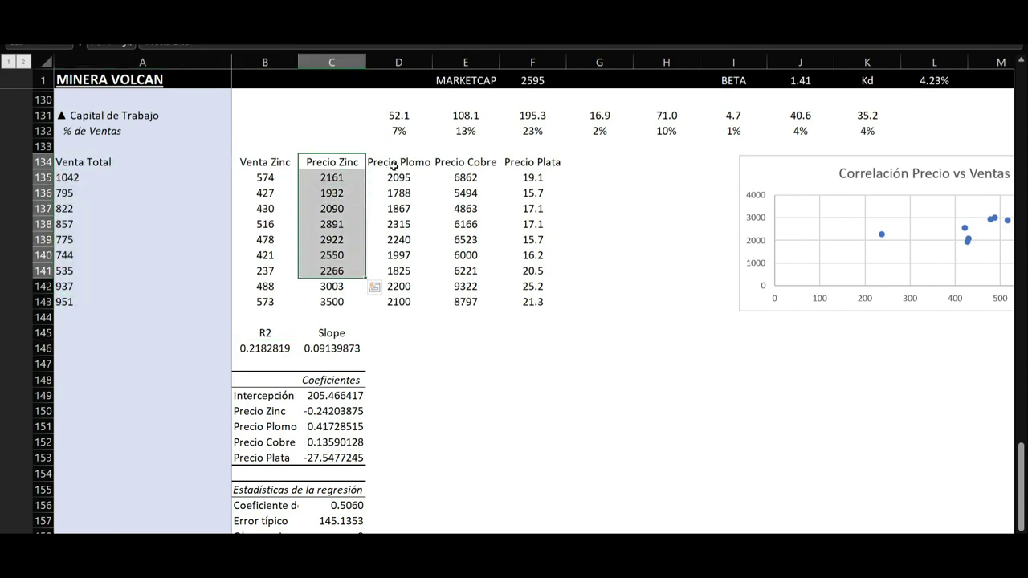
drag(394, 164, 398, 272)
drag(466, 163, 467, 271)
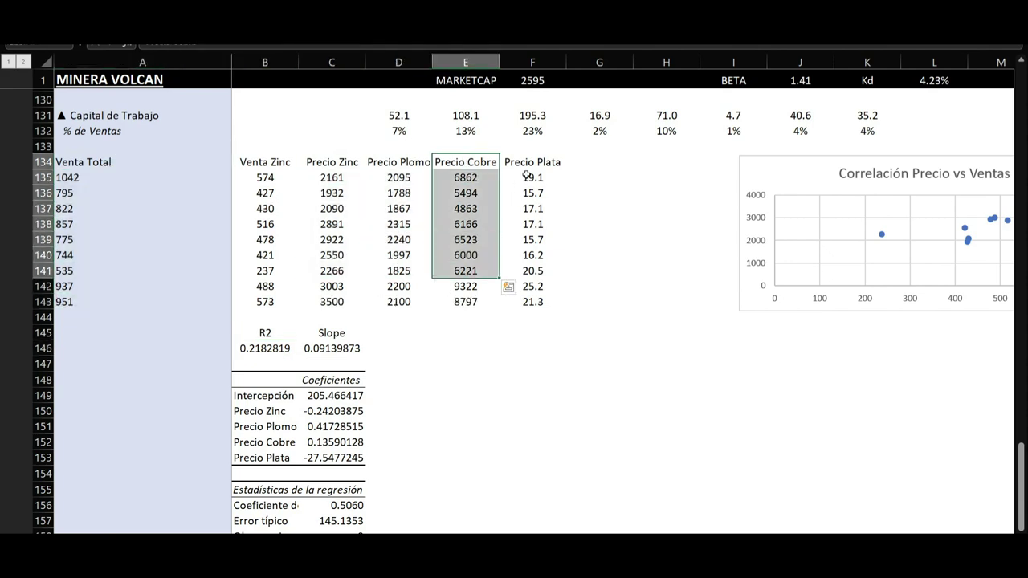
drag(527, 163, 530, 288)
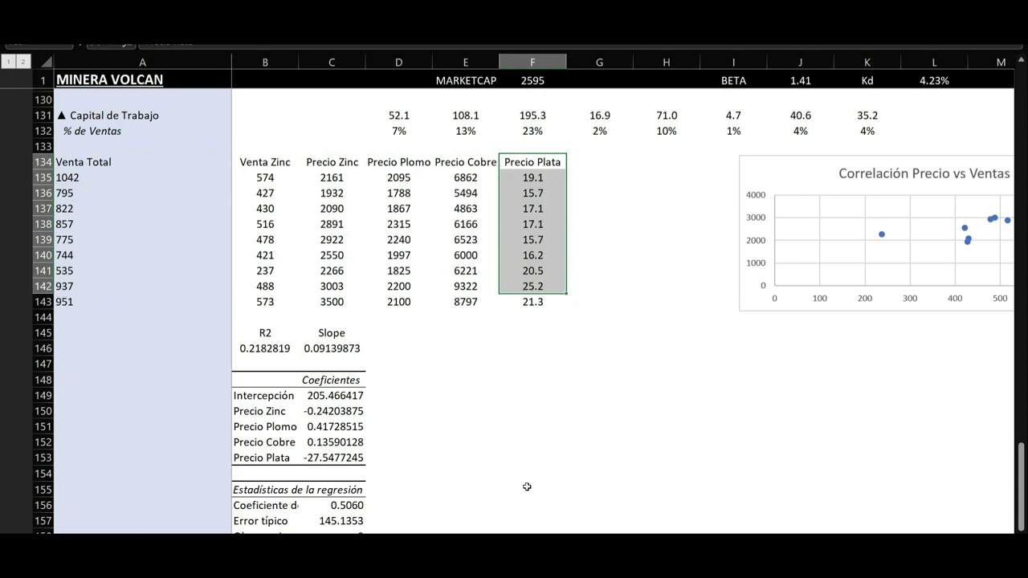
click(78, 164)
drag(77, 165, 95, 299)
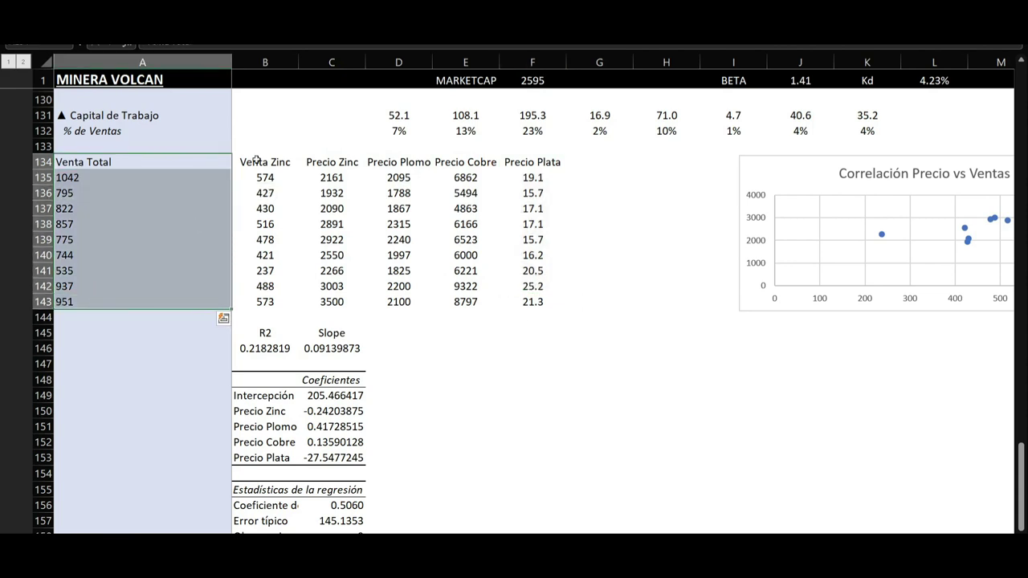
drag(253, 163, 265, 303)
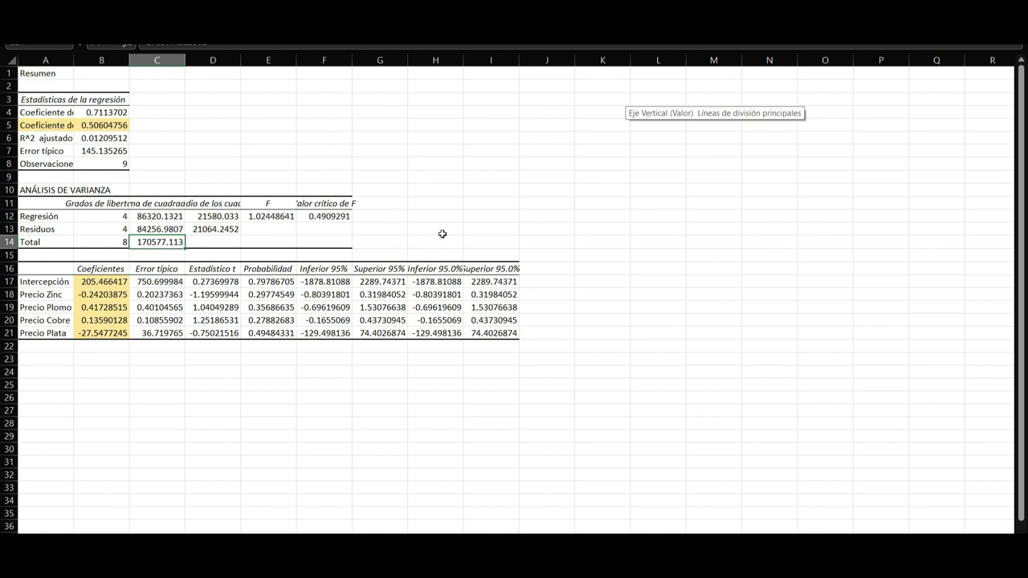
Inspect the coefficient of determination R^2 and the intercept and metal price coefficients in the regression summary.
click(57, 125)
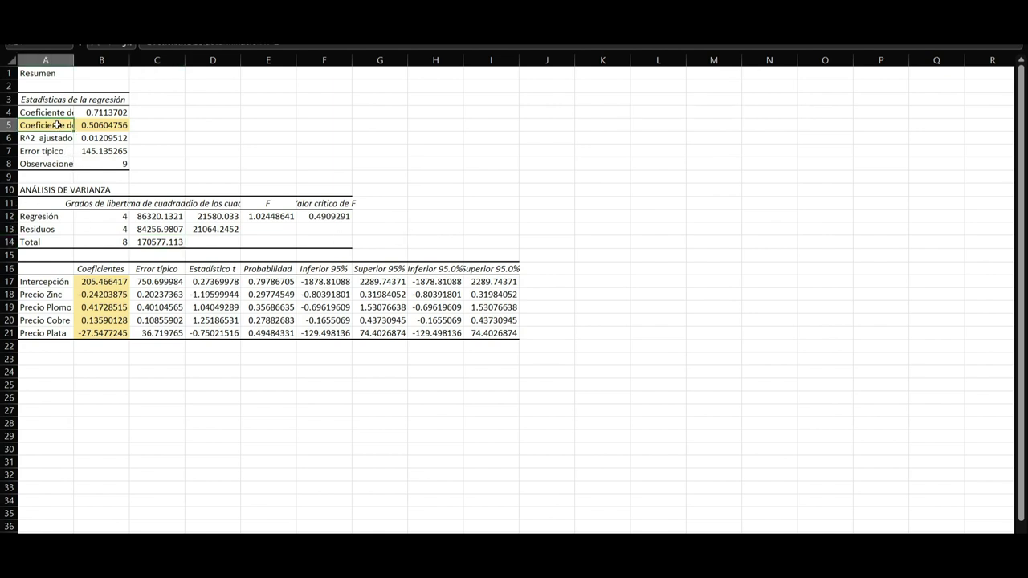
click(109, 125)
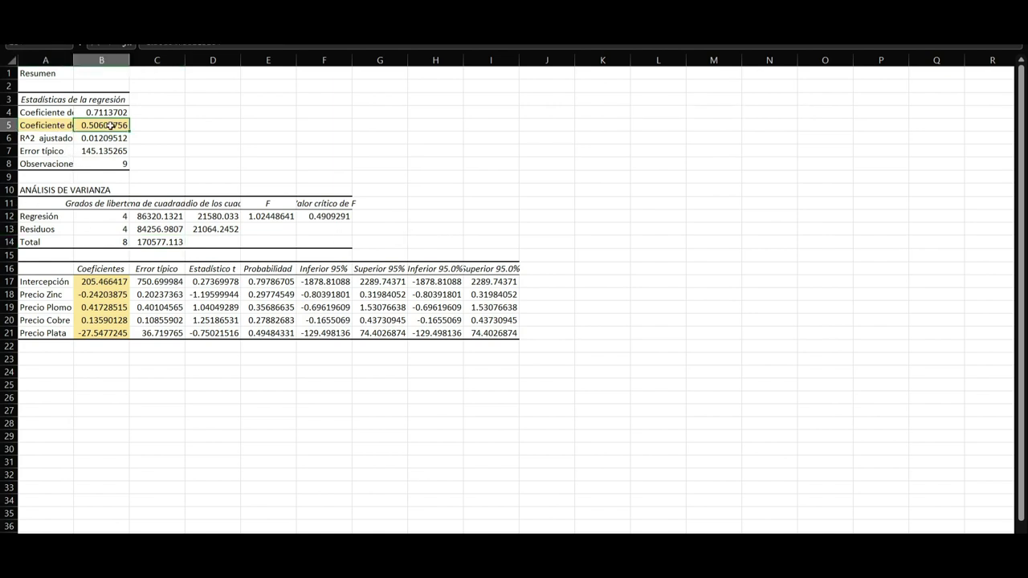
drag(96, 283, 96, 333)
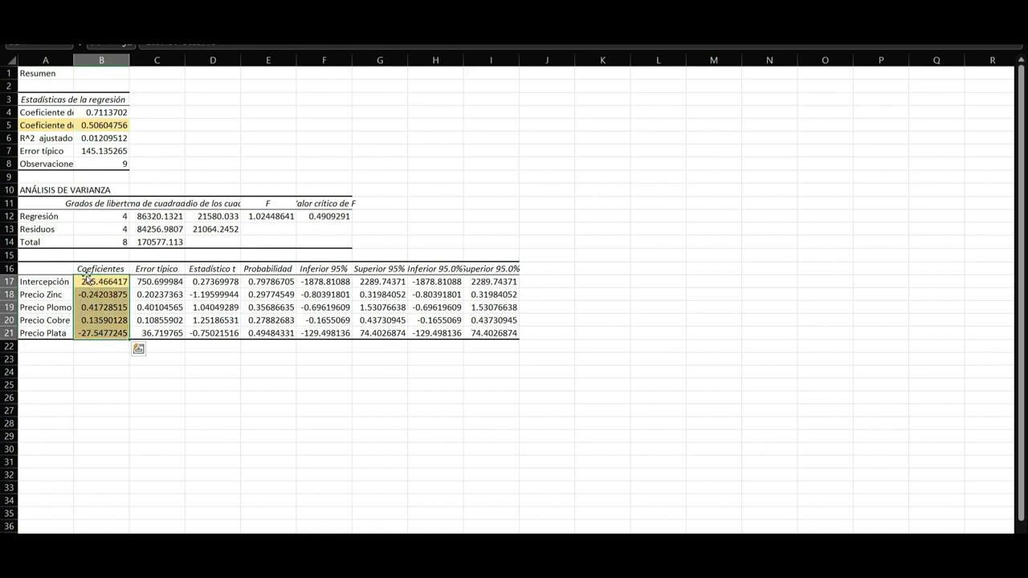
drag(155, 166, 521, 368)
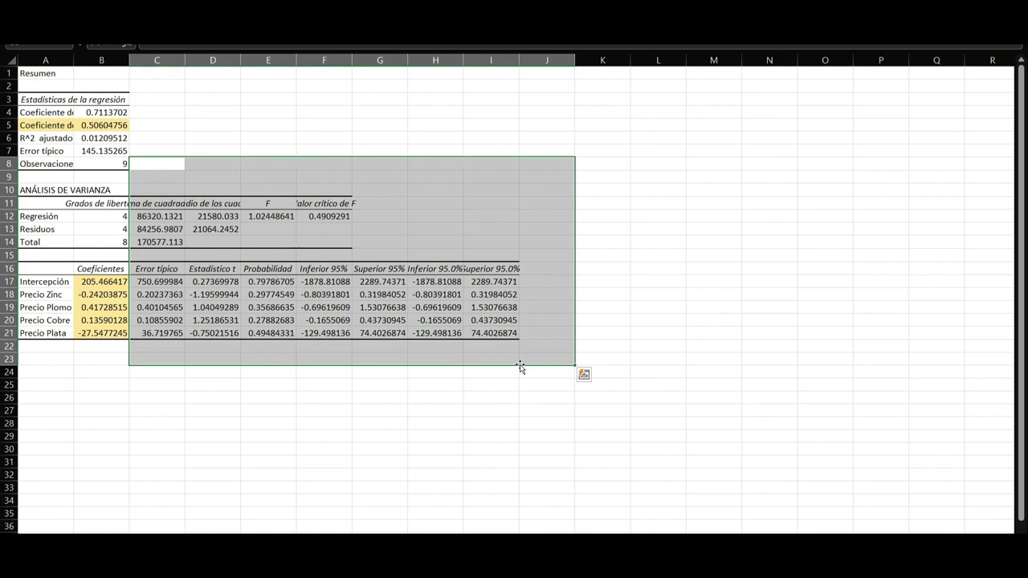
key(Escape)
click(97, 125)
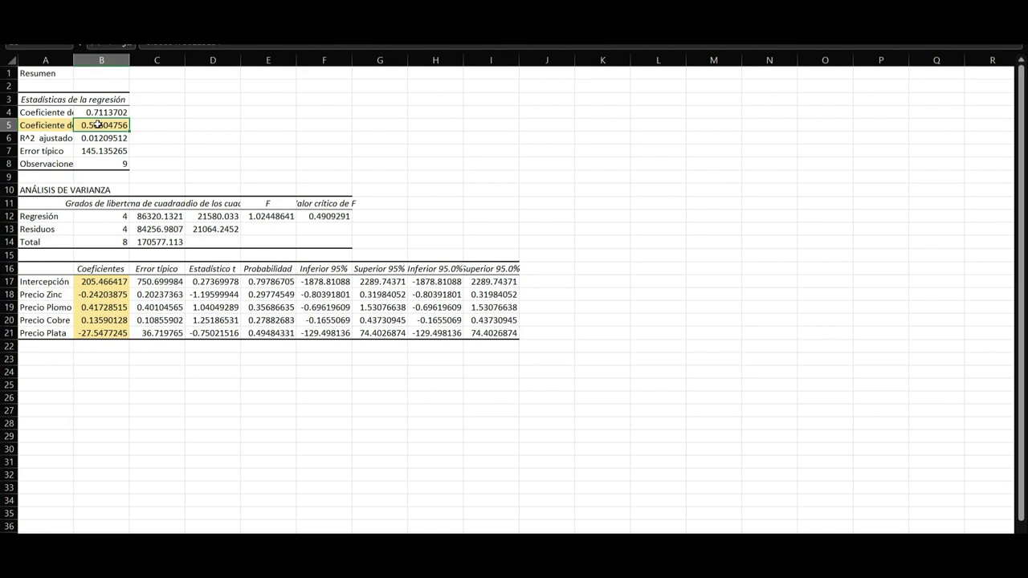
drag(62, 124, 94, 126)
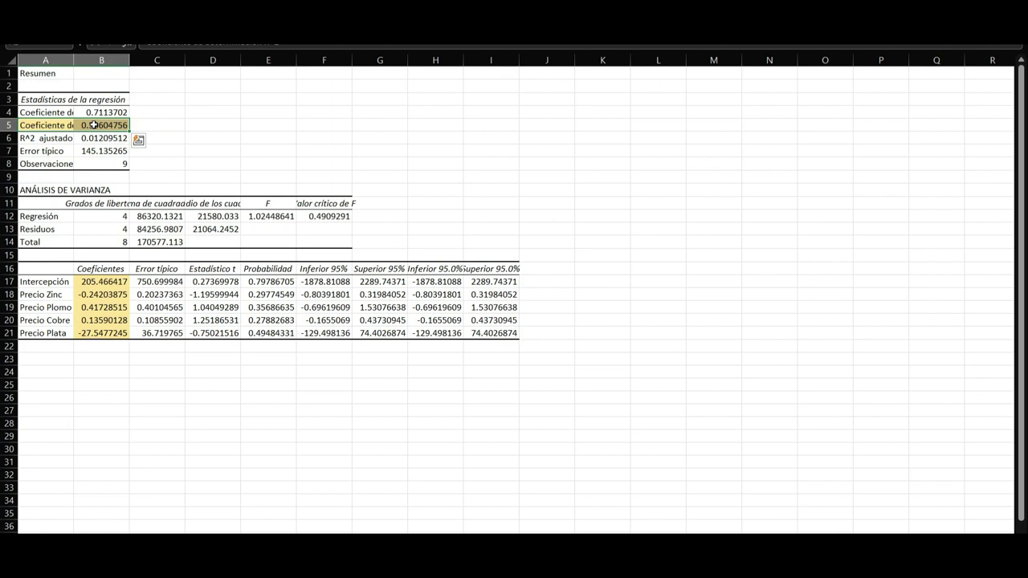
click(105, 126)
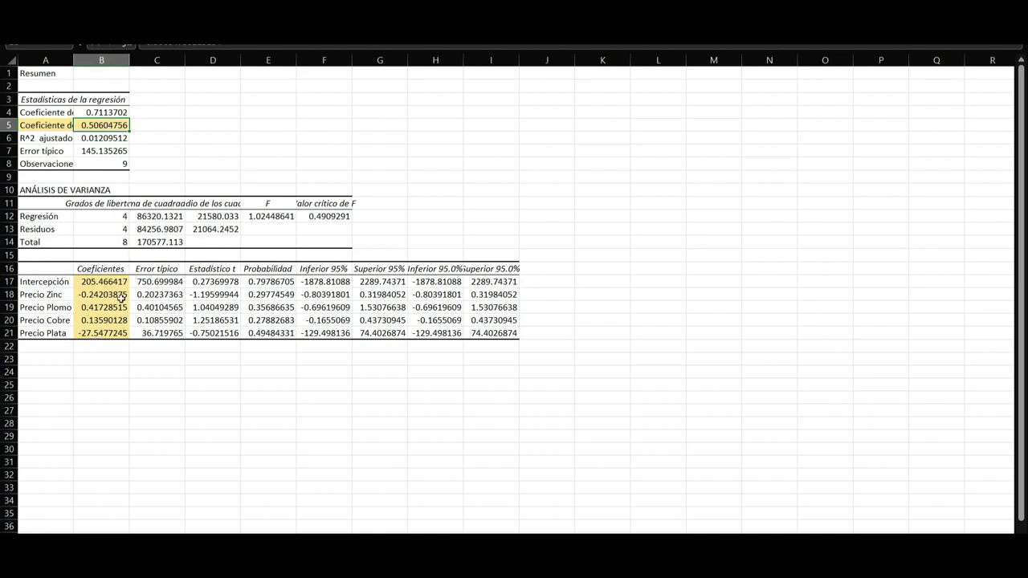
drag(84, 271, 85, 329)
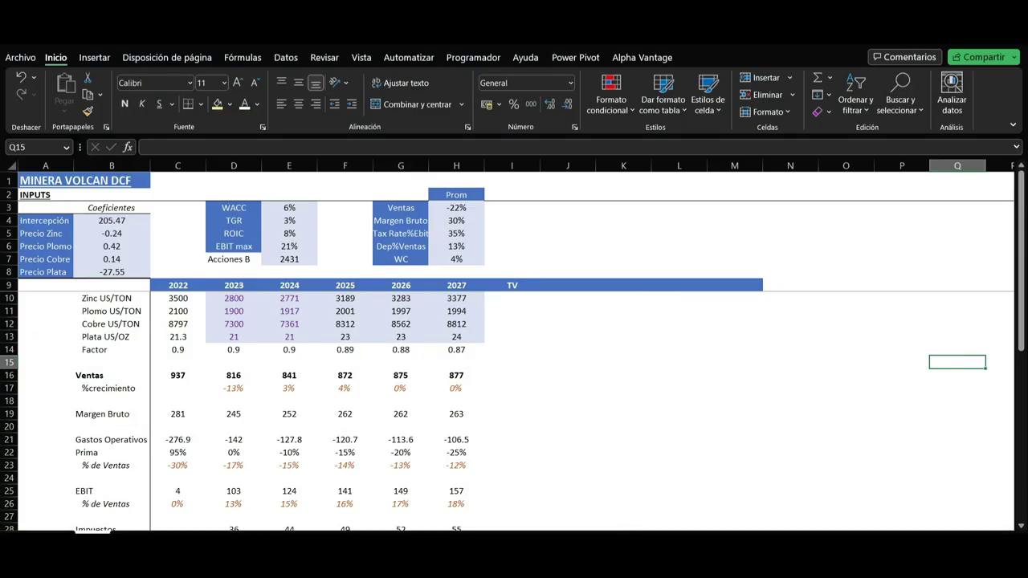
Review the Intercepción and metal price coefficients in the inputs of the MINERA VOLCAN DCF sheet.
click(885, 260)
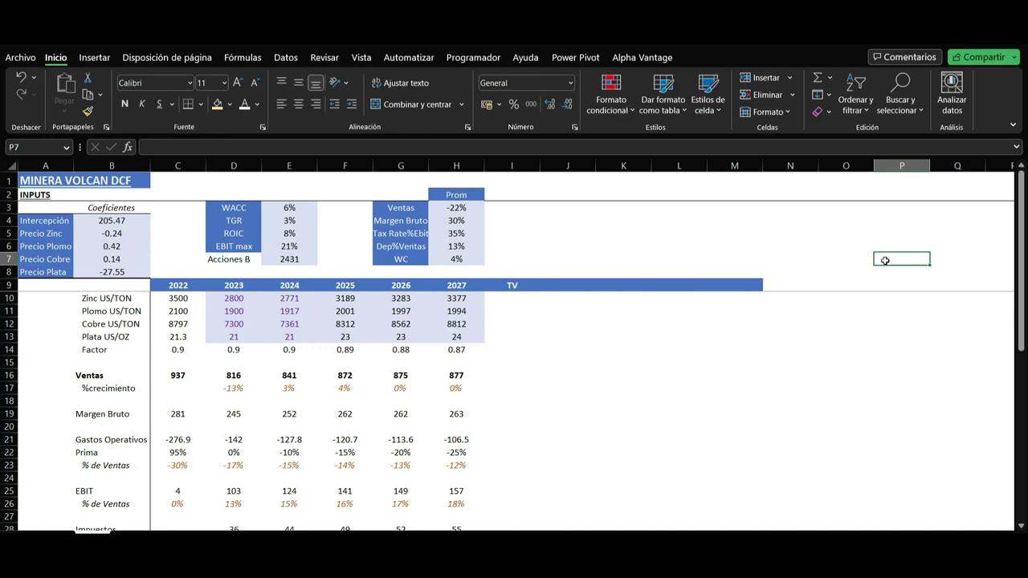
drag(71, 222, 101, 273)
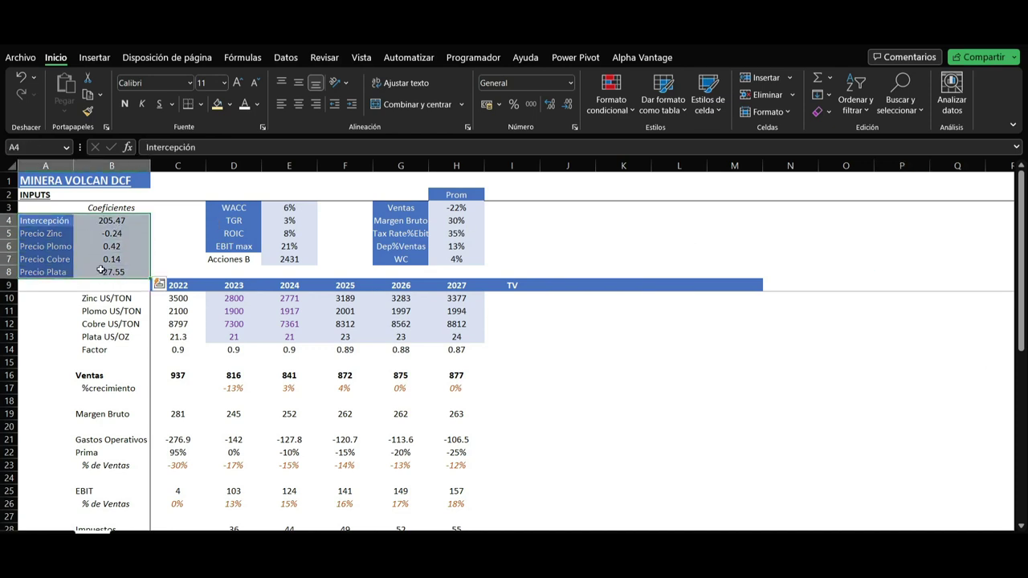
click(112, 206)
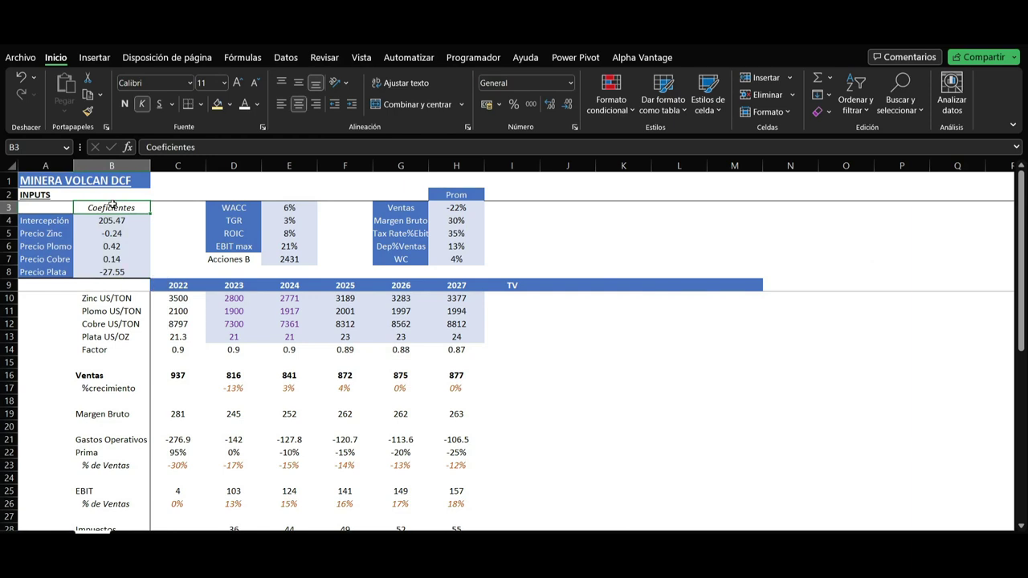
Check the WACC and TGR assumptions in the DCF inputs.
click(294, 206)
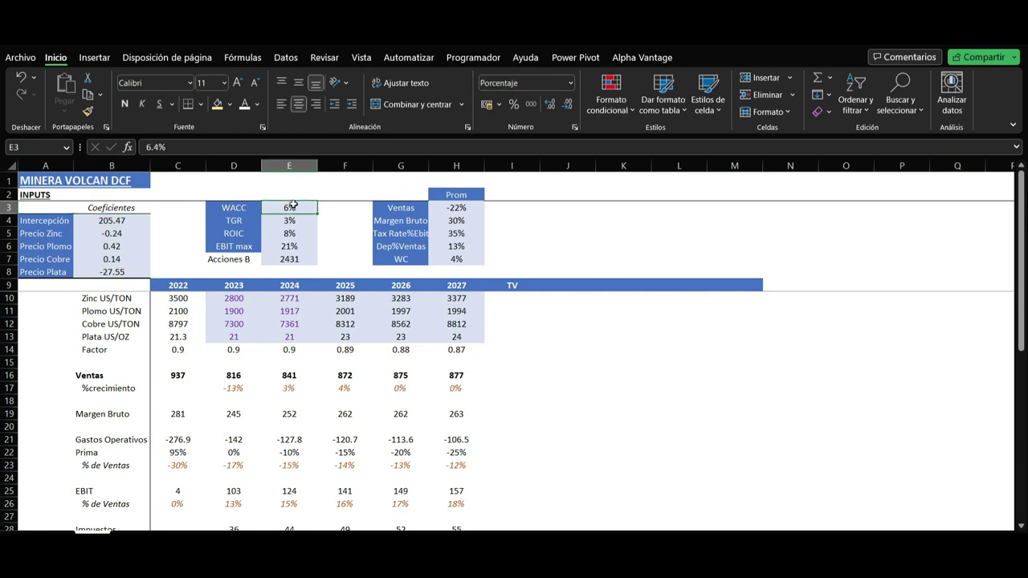
click(331, 215)
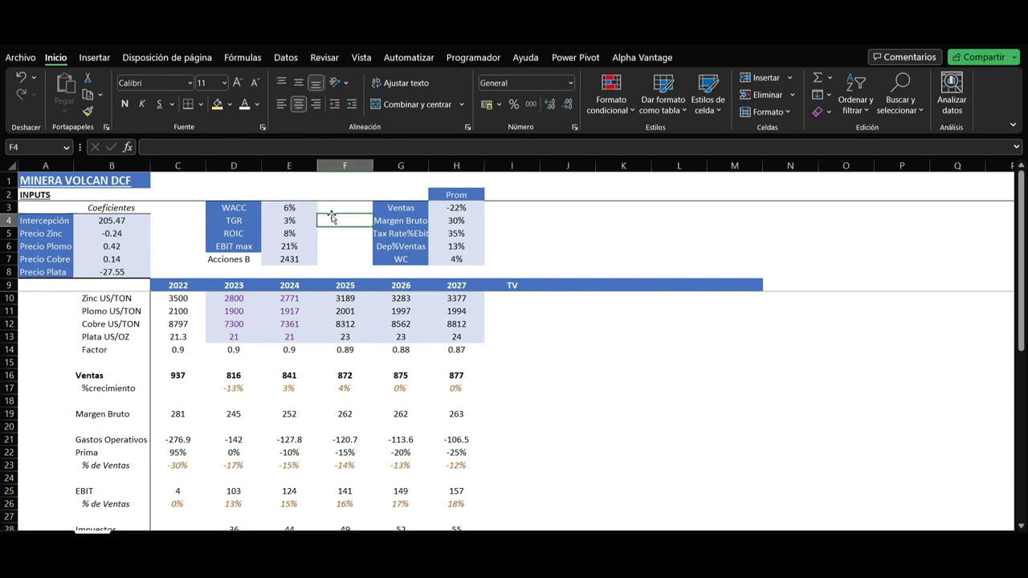
key(Up)
key(Up)
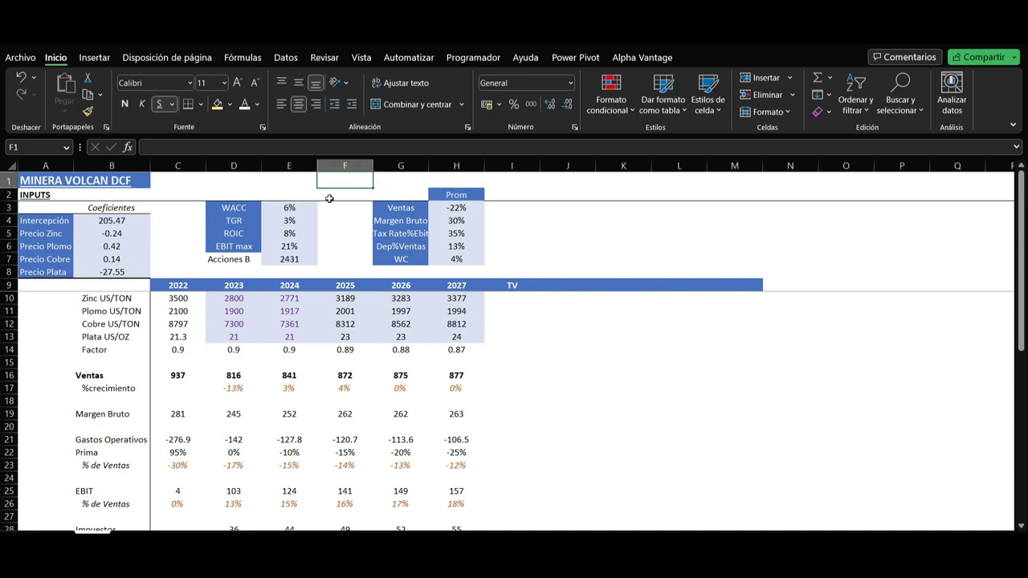
click(331, 192)
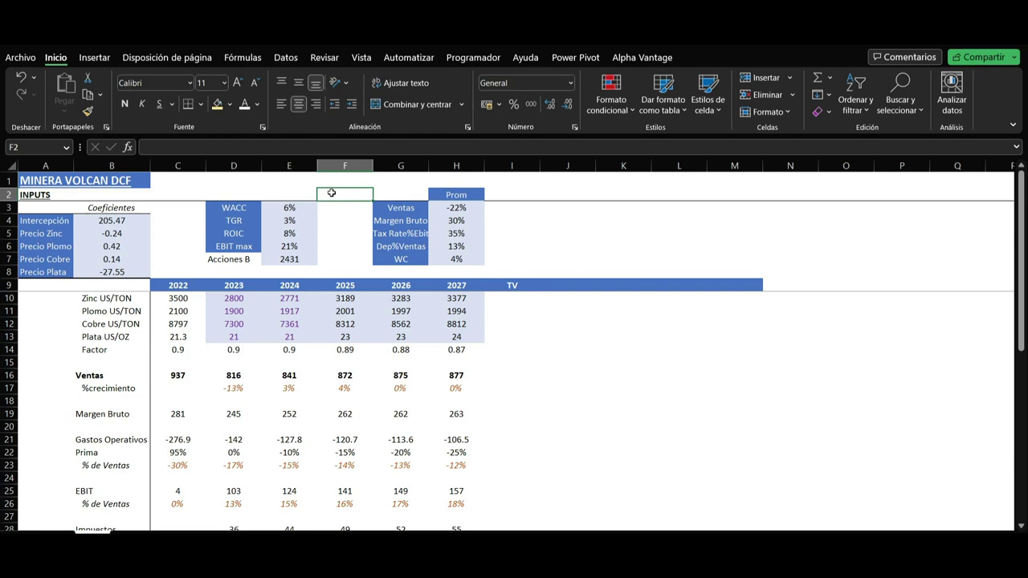
click(237, 220)
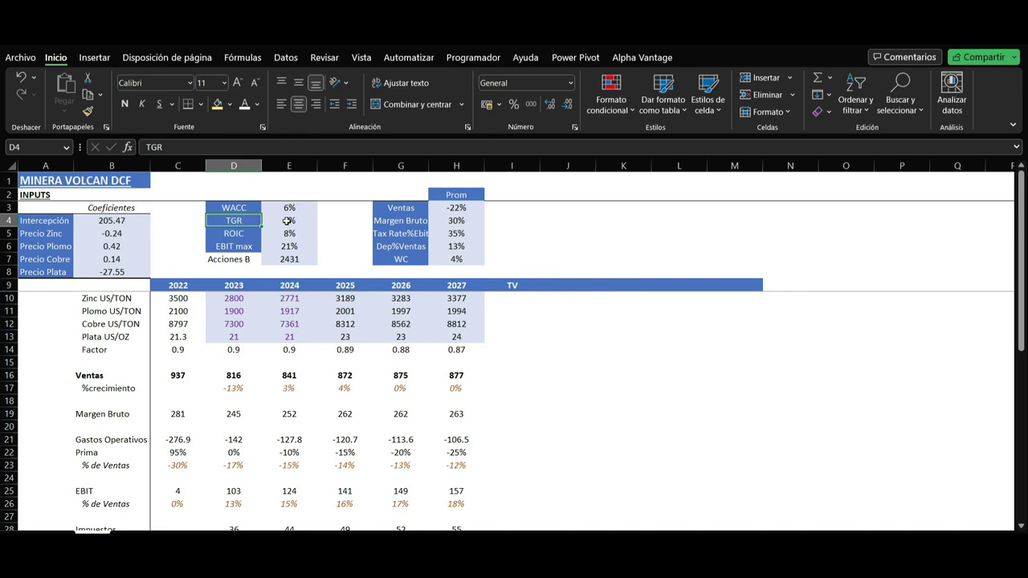
click(287, 220)
click(346, 224)
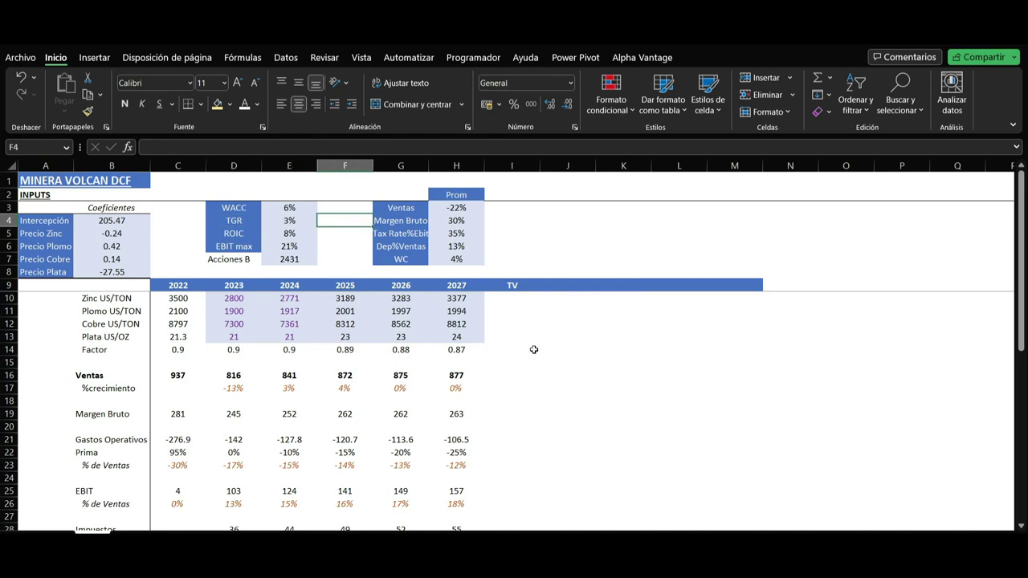
Review the zinc, plomo, cobre and plata price assumptions for 2023 to 2024 and for 2025 to 2027.
click(224, 298)
drag(225, 299, 274, 338)
drag(337, 299, 465, 338)
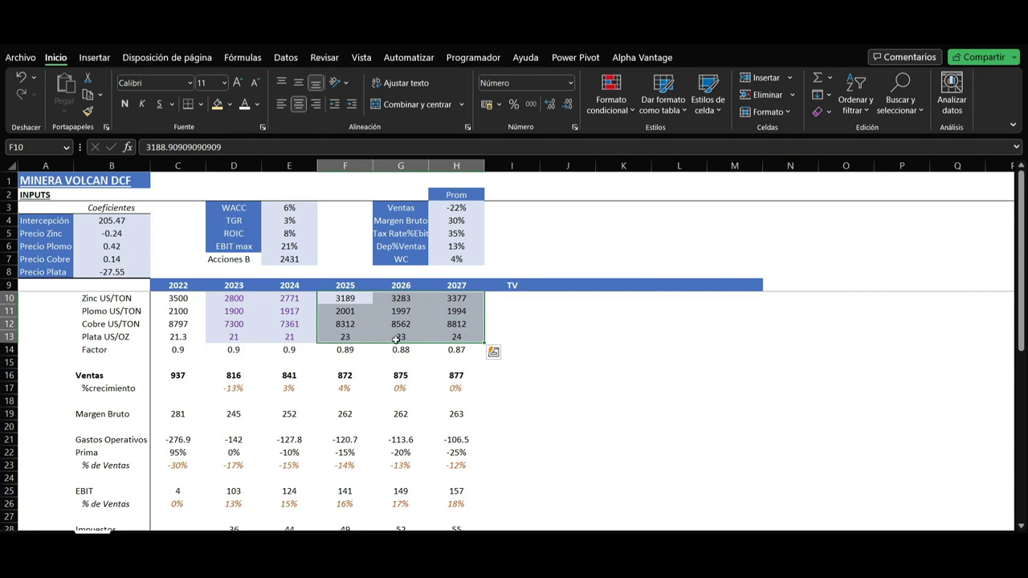
Inspect the 2023 Ventas formula and the zinc, plomo, cobre and plata prices that feed it.
click(114, 299)
click(114, 314)
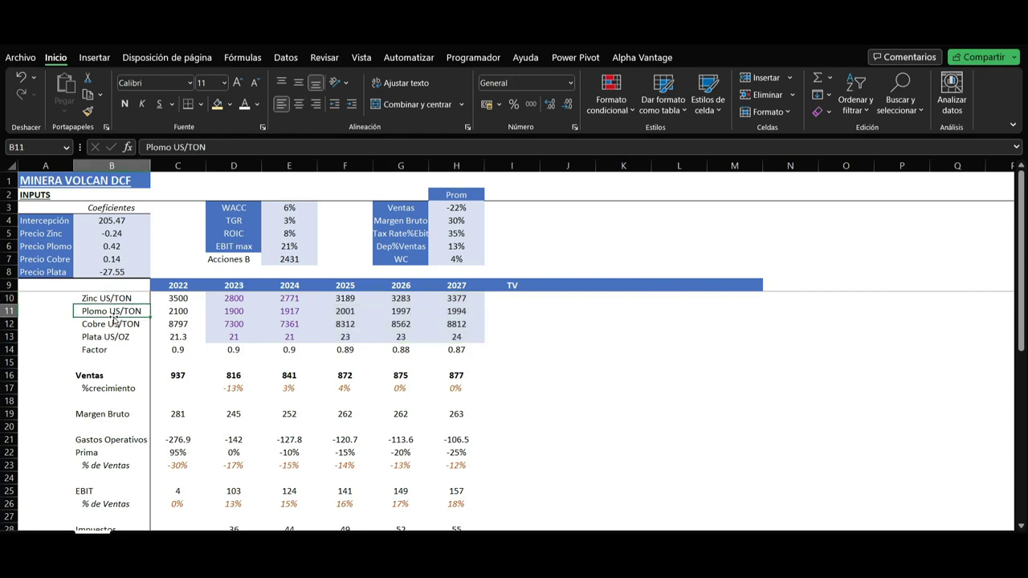
click(112, 326)
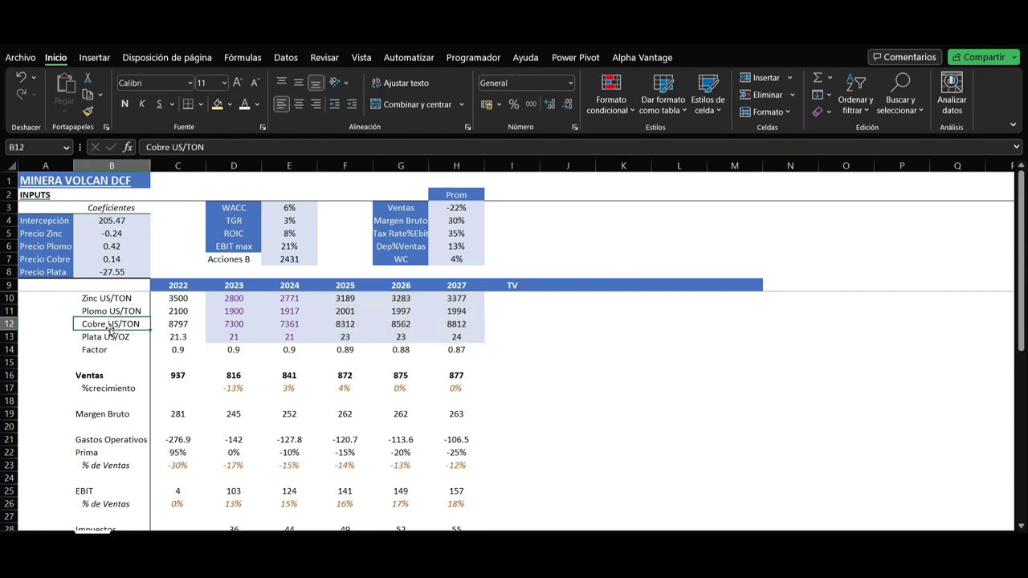
double_click(221, 376)
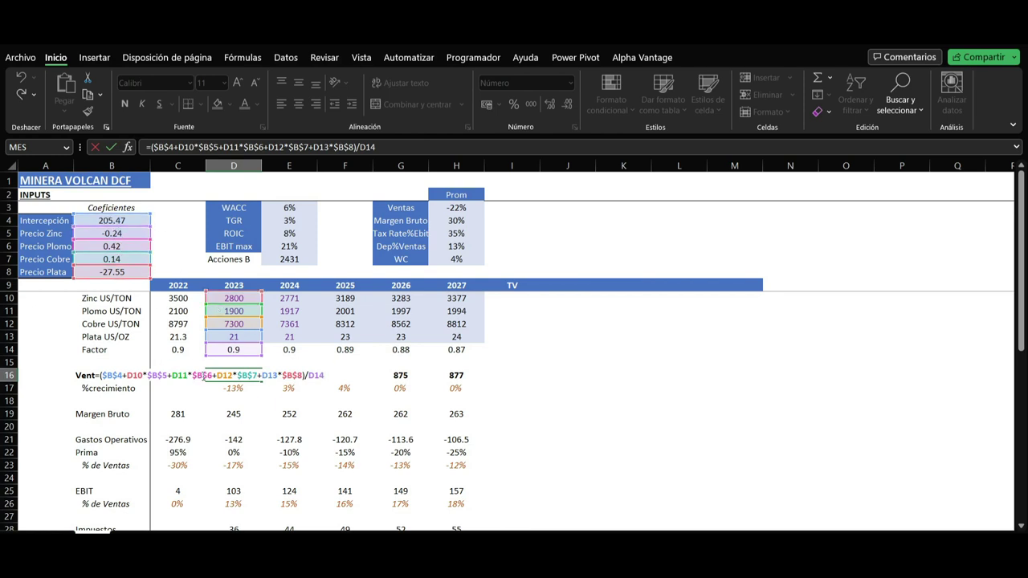
key(ctrl+Return)
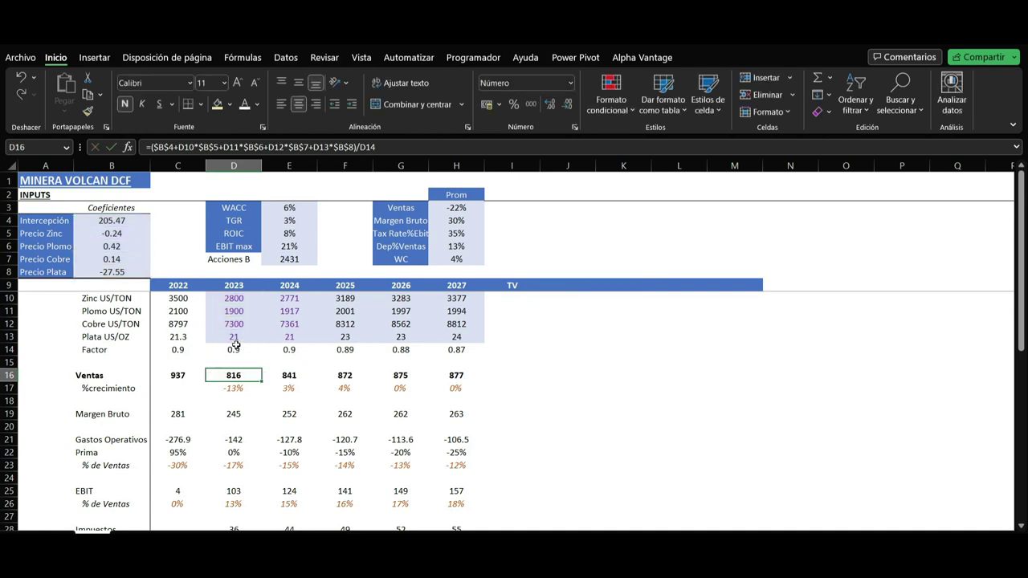
click(223, 295)
drag(223, 296, 223, 338)
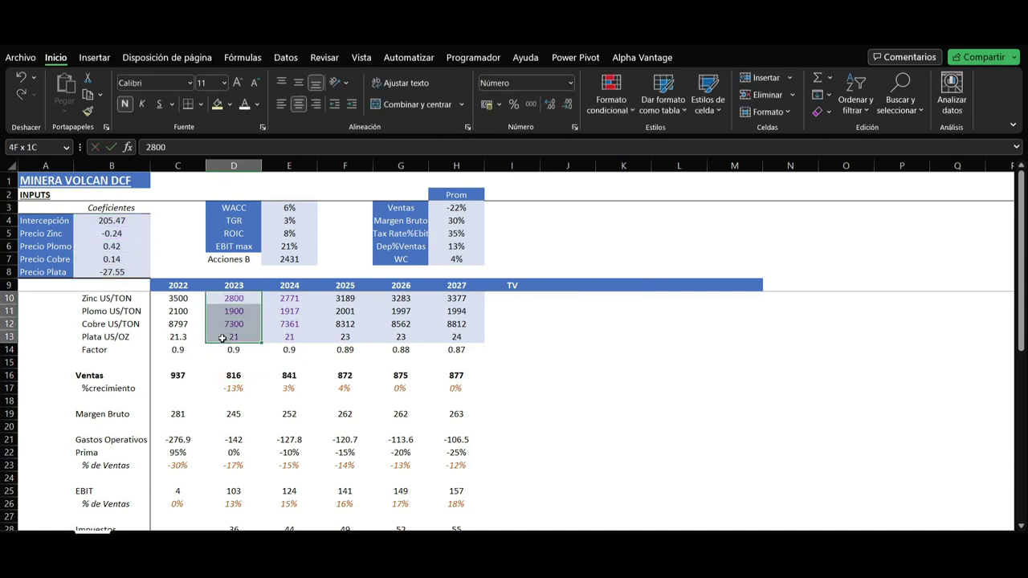
Review the 2023 %crecimiento and the Ventas projections from 2023 through 2027.
click(233, 387)
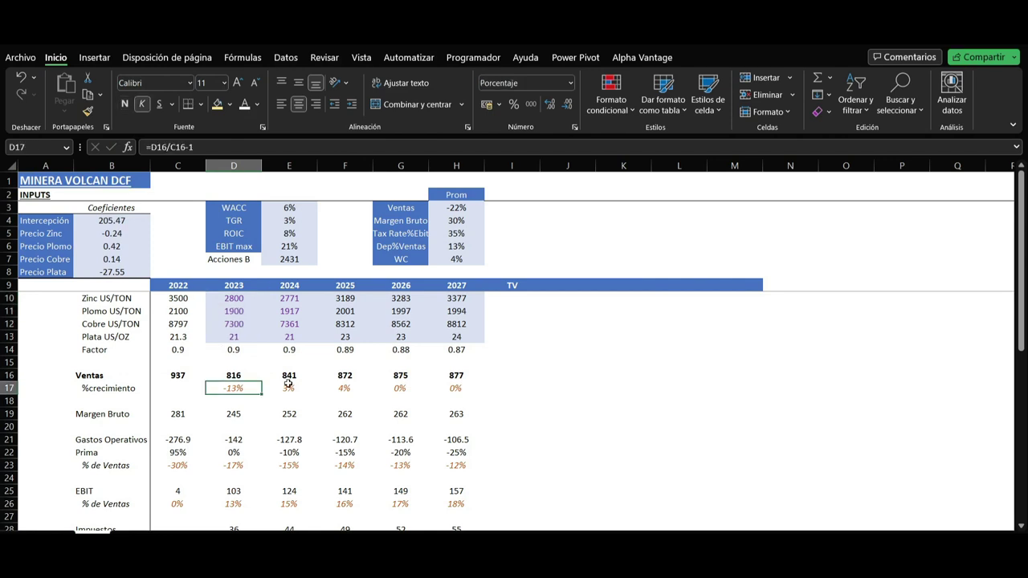
click(232, 371)
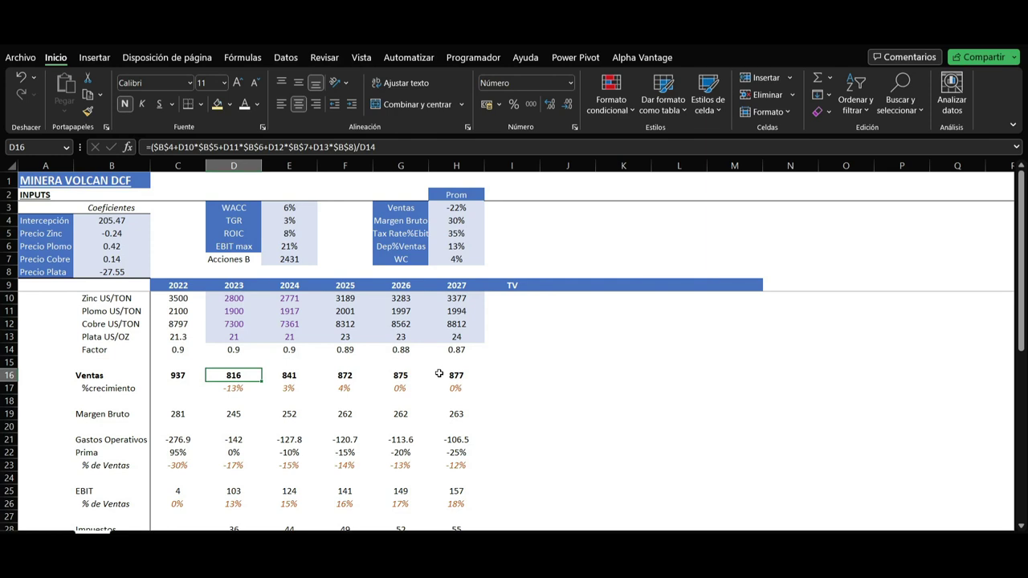
key(Down)
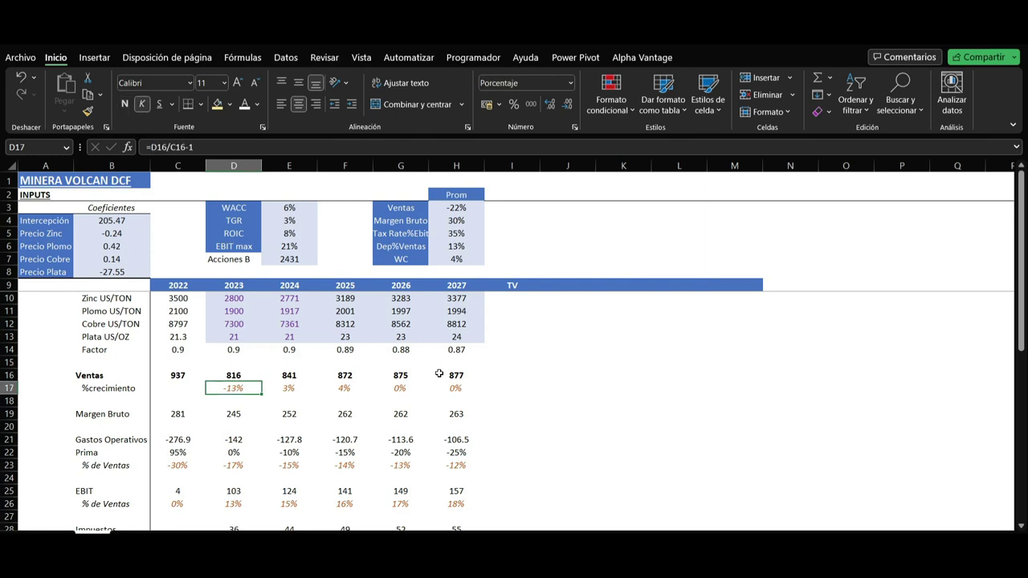
key(Up)
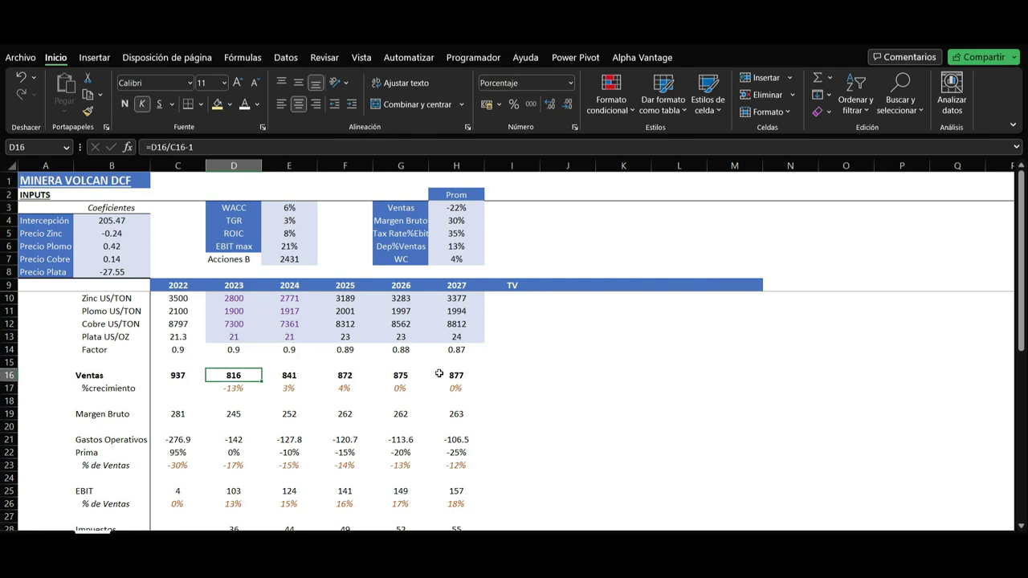
key(Right)
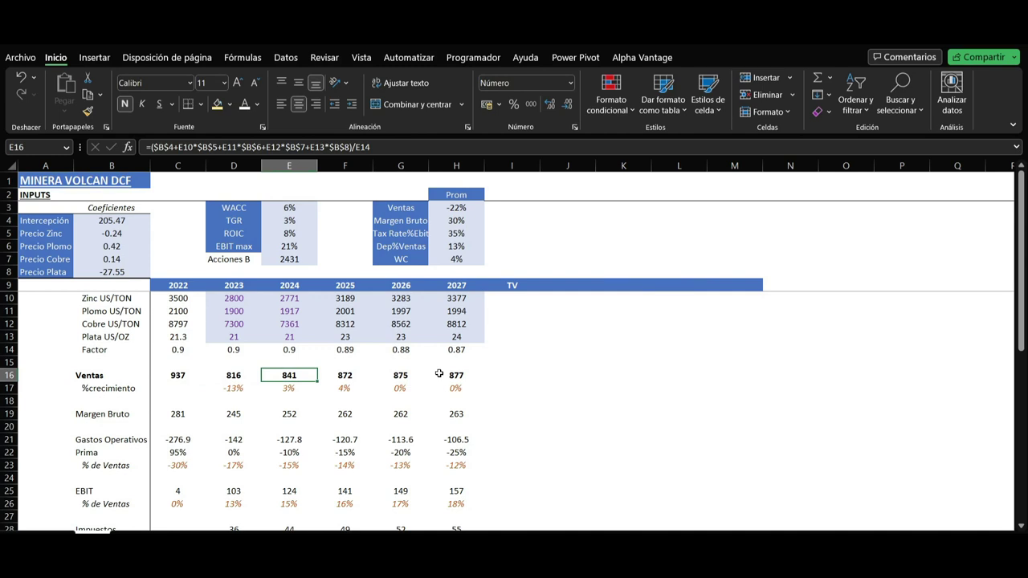
key(Right)
key(Right)
key(Right)
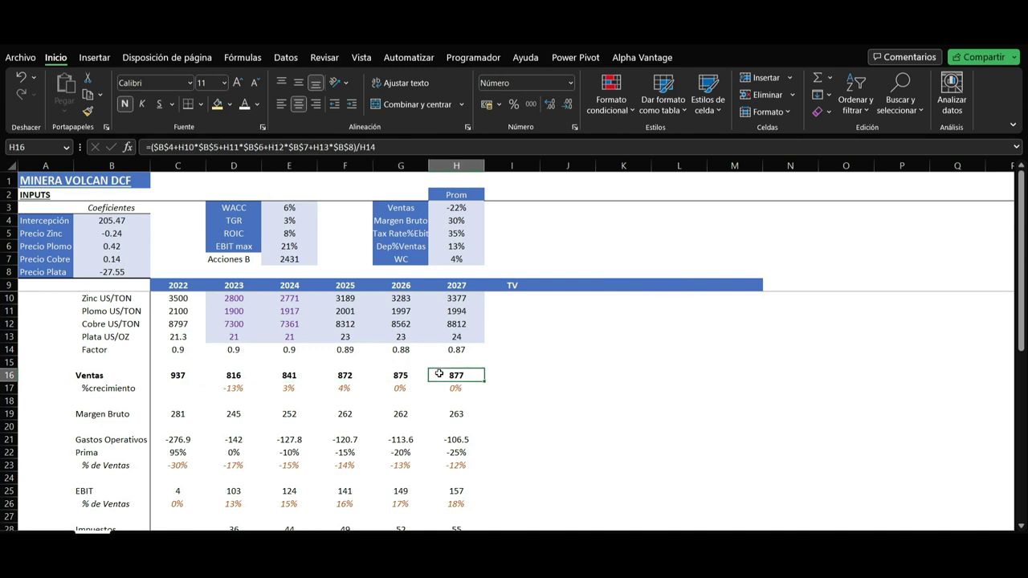
Check the Factor values applied to sales for 2025, 2026 and 2027.
key(Left)
key(Left)
key(Up)
key(Up)
key(Left)
key(Right)
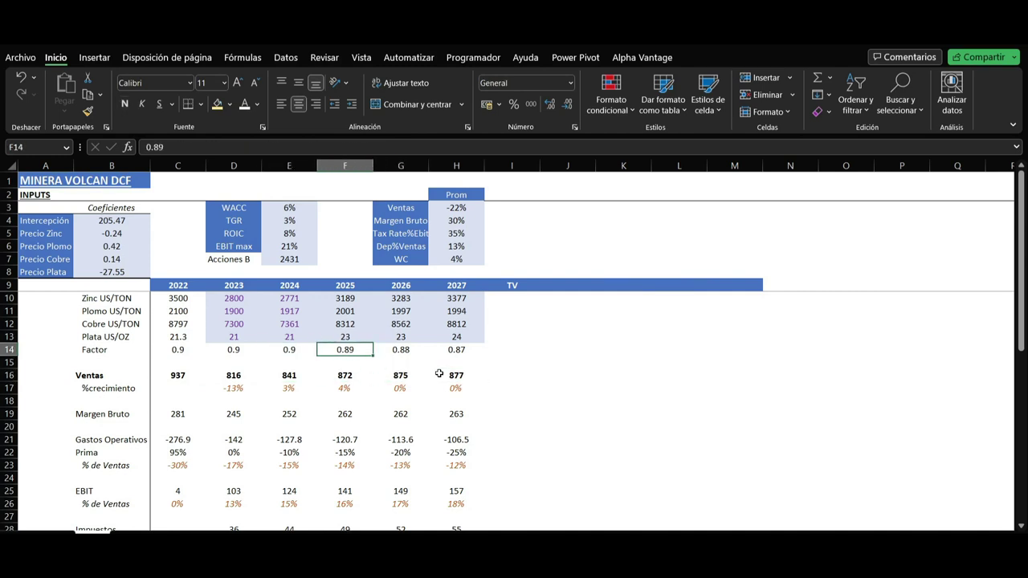
key(Right)
key(Right)
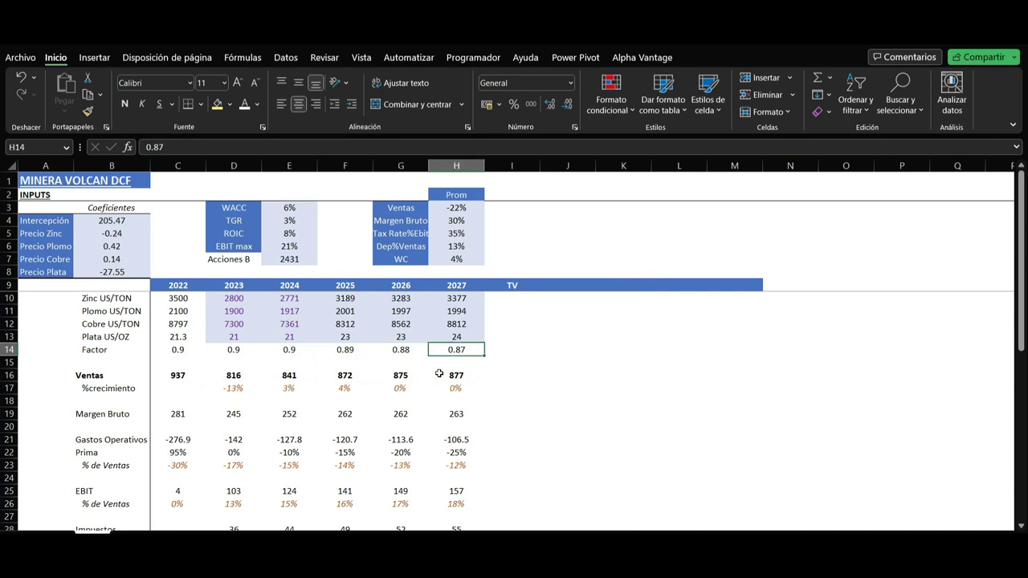
Select the Ventas row from 2022 to 2027 to examine the projected sales.
key(Down)
key(Down)
key(Left)
key(Left)
key(Left)
key(Left)
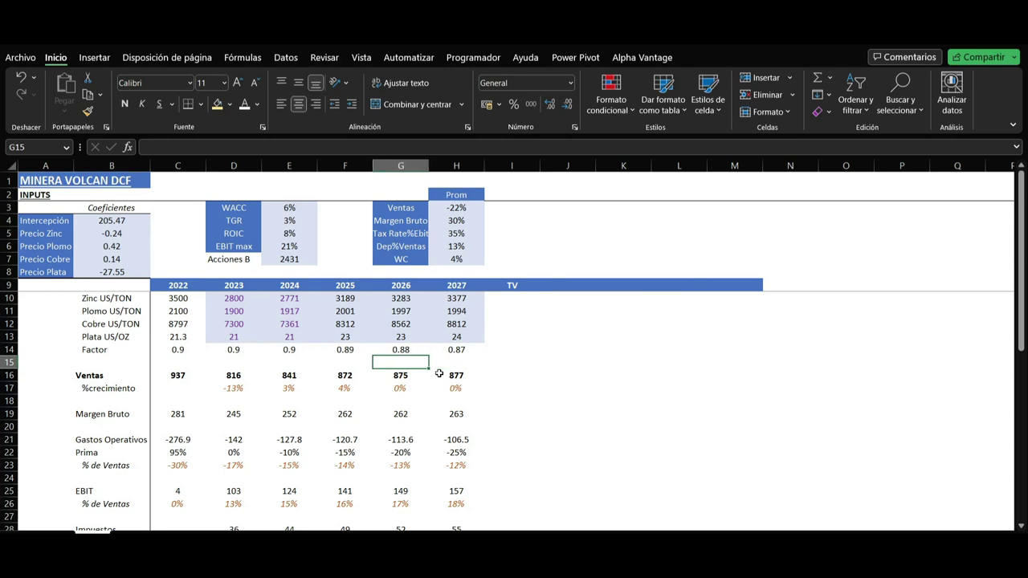
key(Left)
key(ctrl+shift+Right)
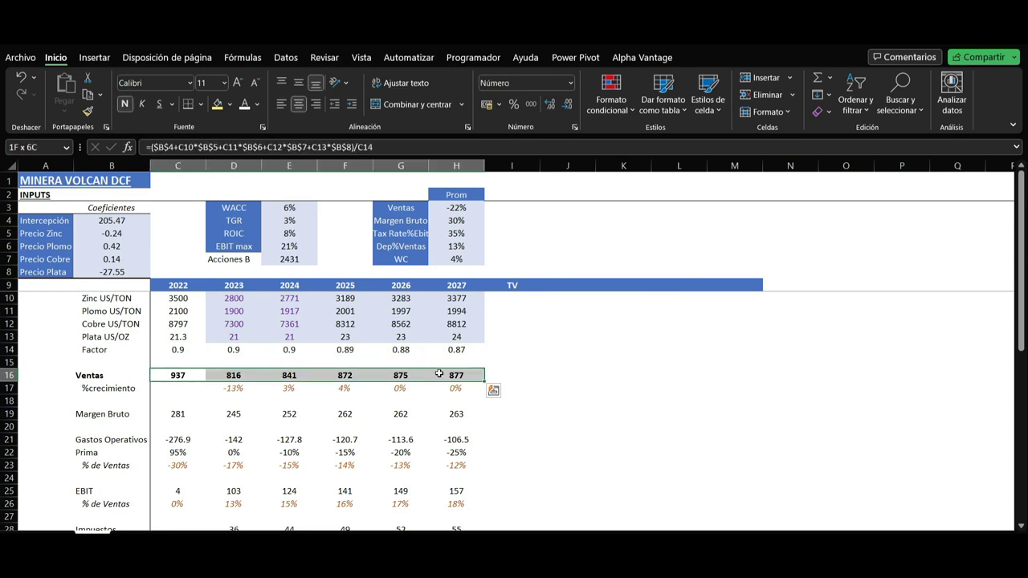
Select the 2023 to 2027 block from the zinc price down to Ventas to compare prices, factor and sales.
key(Up)
key(Up)
key(Up)
key(Up)
key(Right)
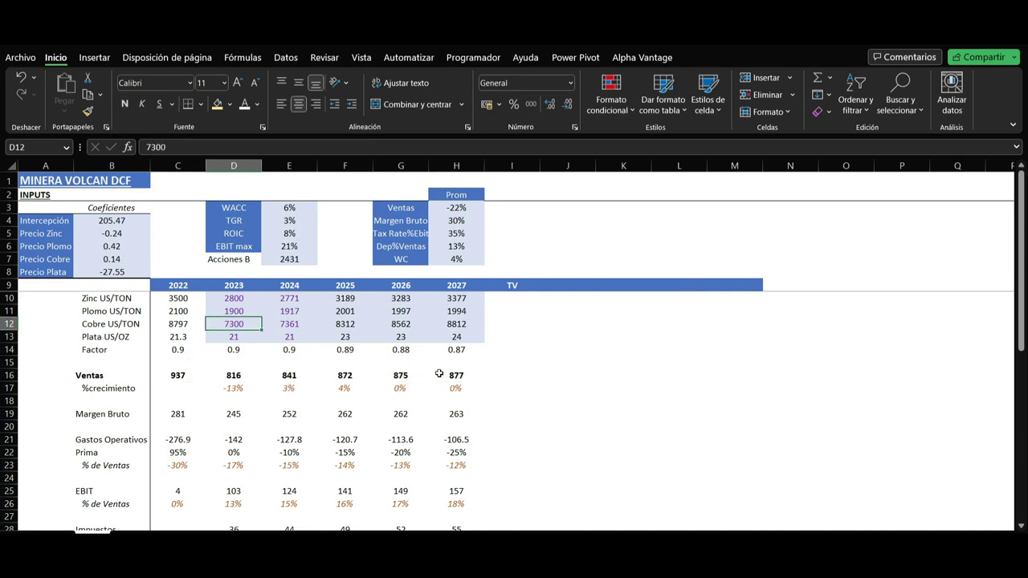
key(Up)
key(Up)
key(ctrl+shift+Right)
key(ctrl+shift+Down)
key(ctrl+shift+Down)
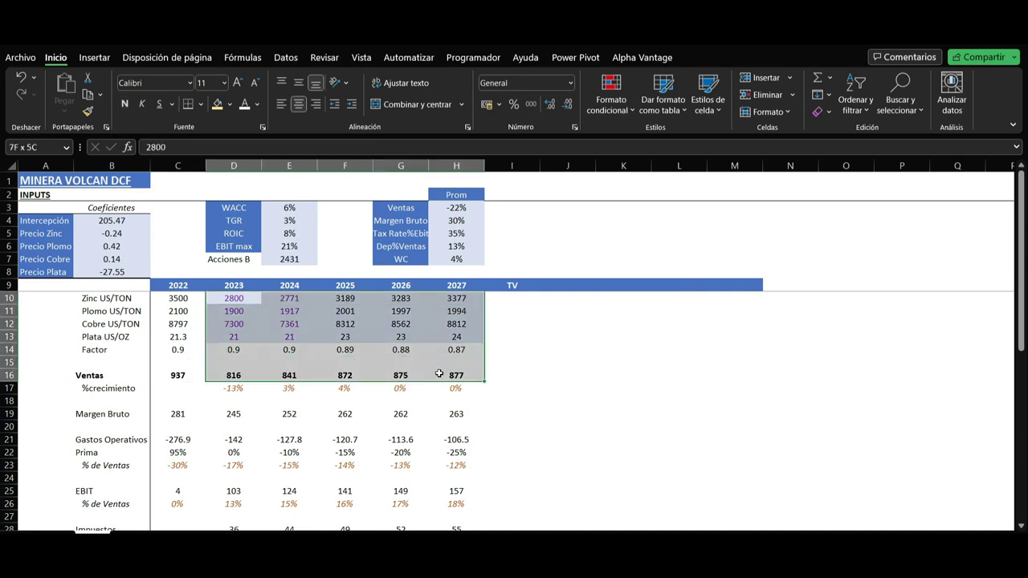
Narrow the selection to the four metal prices for 2023 and 2024.
key(ctrl+shift+Up)
key(ctrl+shift+Up)
key(Down)
key(Up)
key(shift+Right)
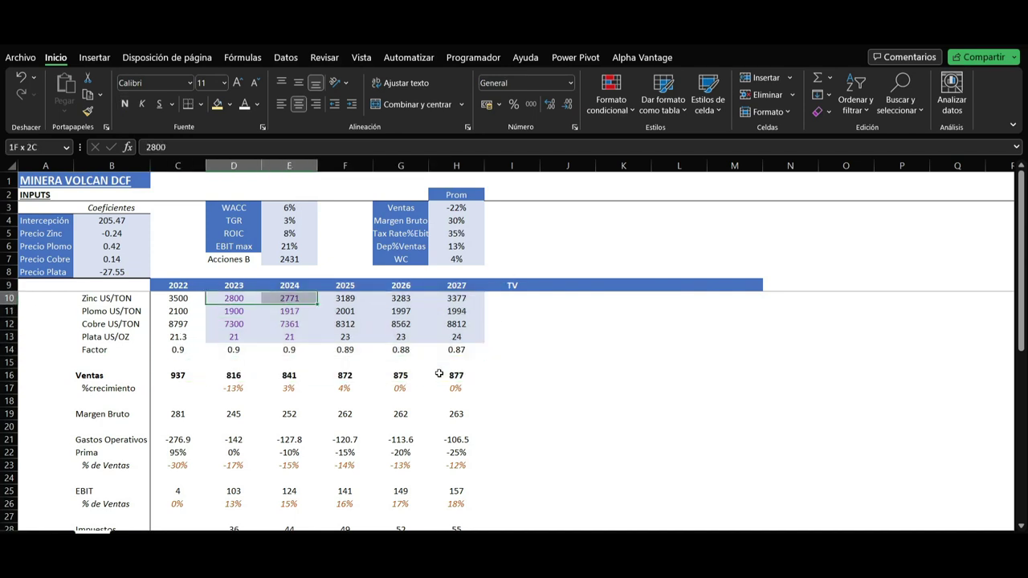
key(shift+Down)
key(shift+Down)
key(shift+Down)
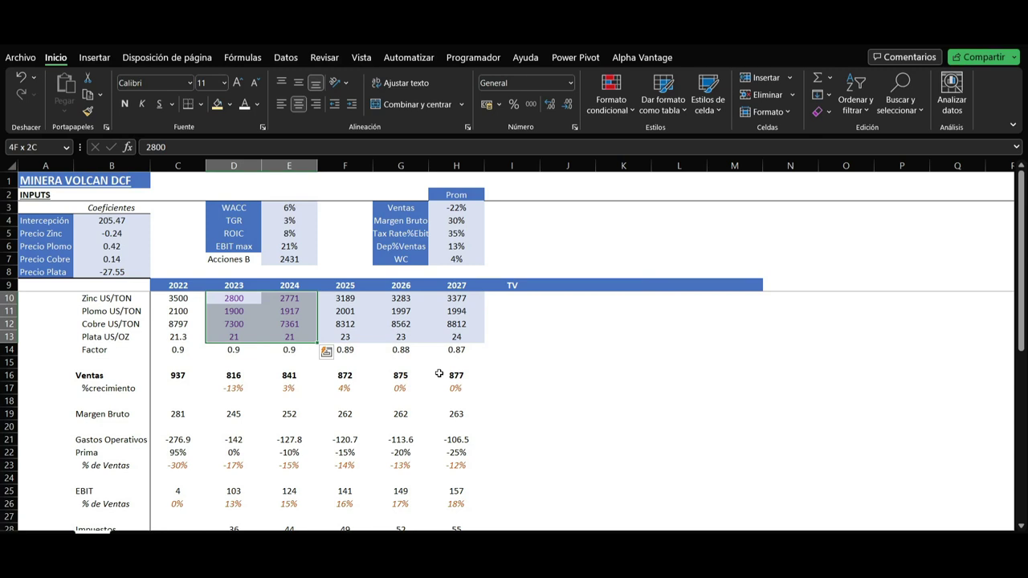
Review the %crecimiento of sales year by year from 2023 to 2027.
key(Down)
key(Down)
key(Down)
key(Down)
key(Down)
key(Down)
key(Down)
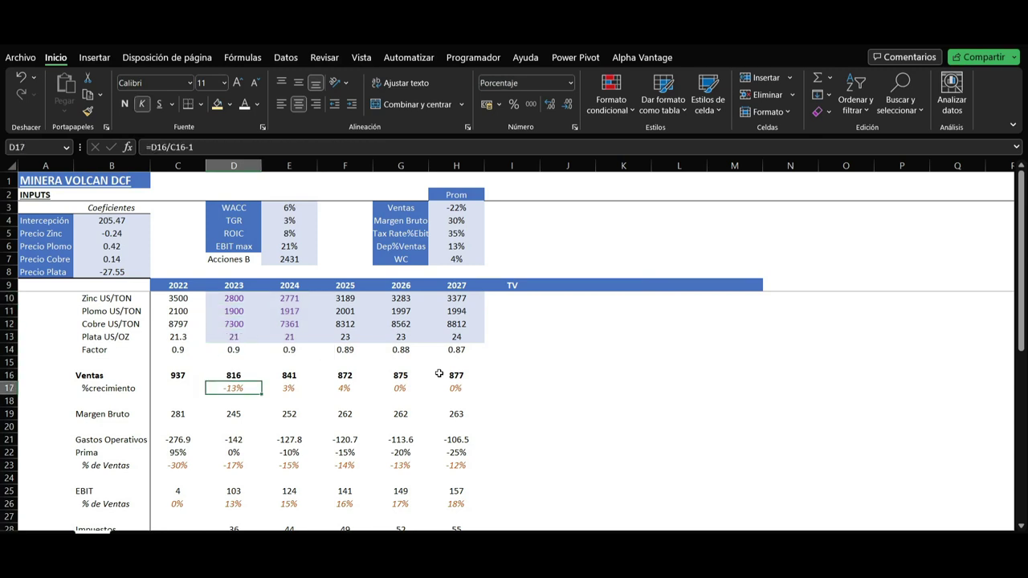
key(Right)
key(Right)
key(Right)
key(Right)
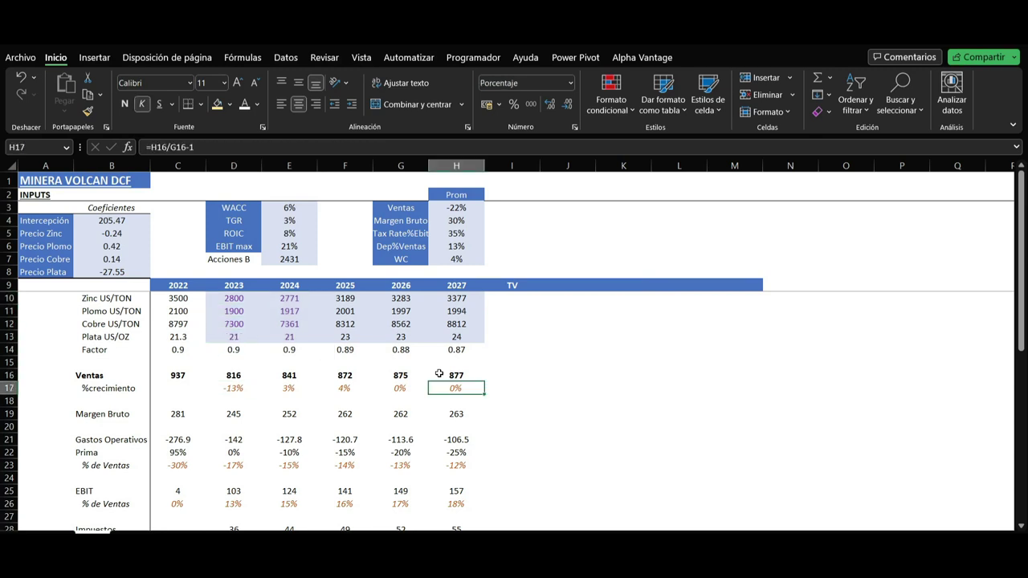
Check the 2026 Margen Bruto formula and the average Margen Bruto percentage in the inputs.
key(Down)
key(Left)
key(Down)
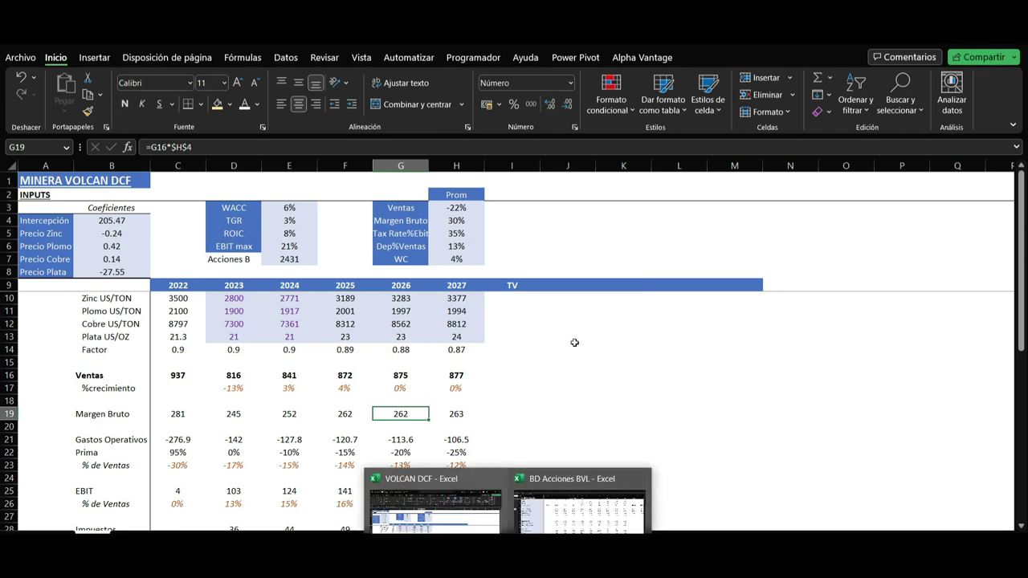
click(574, 340)
click(465, 221)
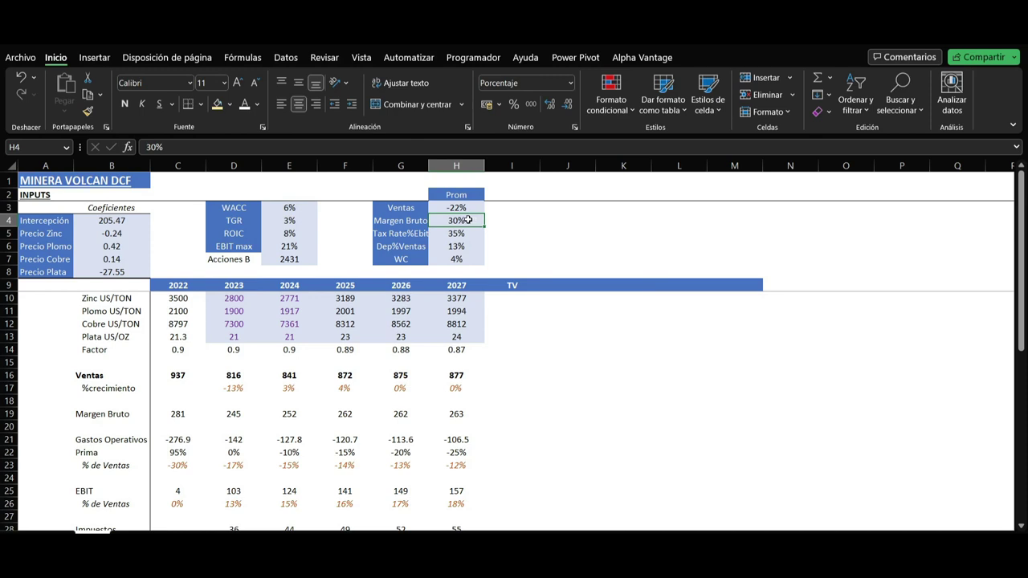
Examine the Gastos Operativos, Prima and % de Ventas rows, focusing on operating expenses from 2022 to 2027.
drag(114, 440, 464, 463)
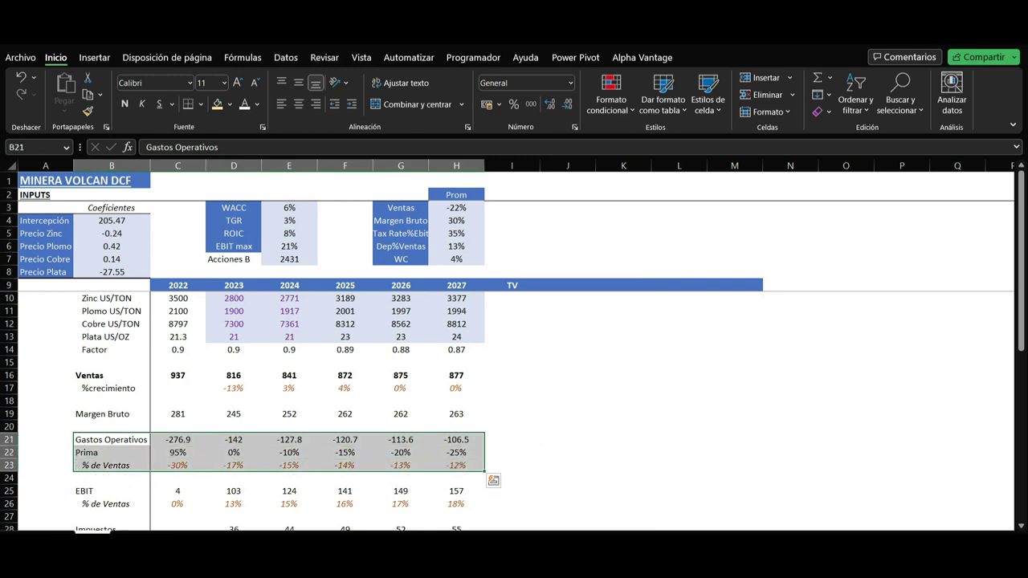
drag(181, 442, 455, 439)
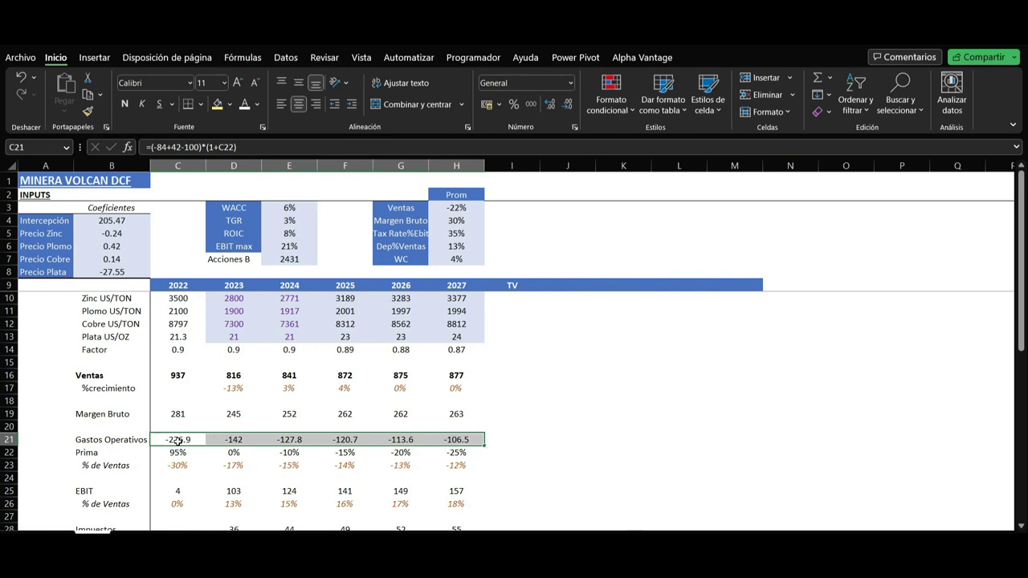
click(232, 441)
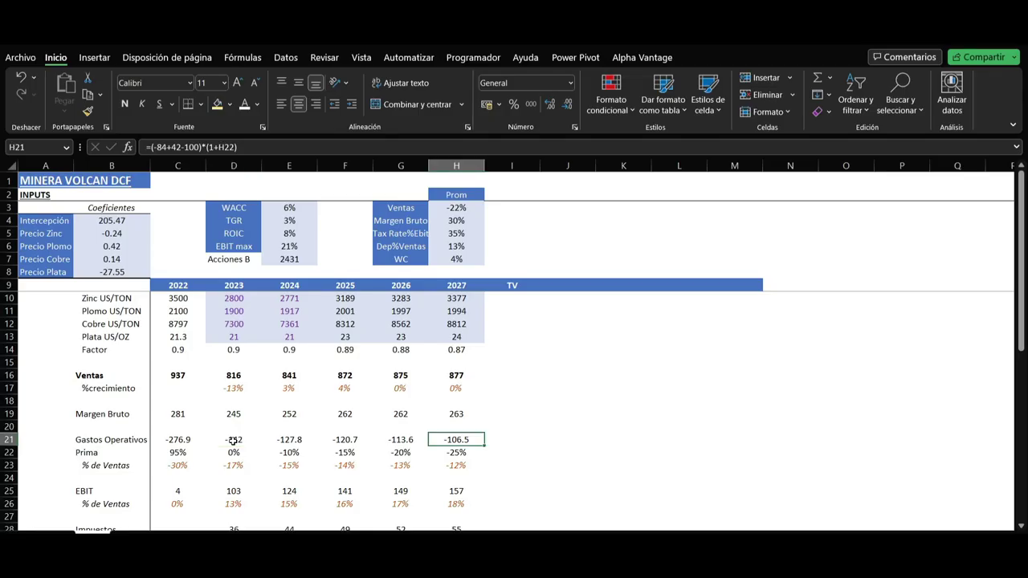
click(233, 440)
Compare the 2022 Prima with the Gastos Operativos formula that uses it.
click(173, 452)
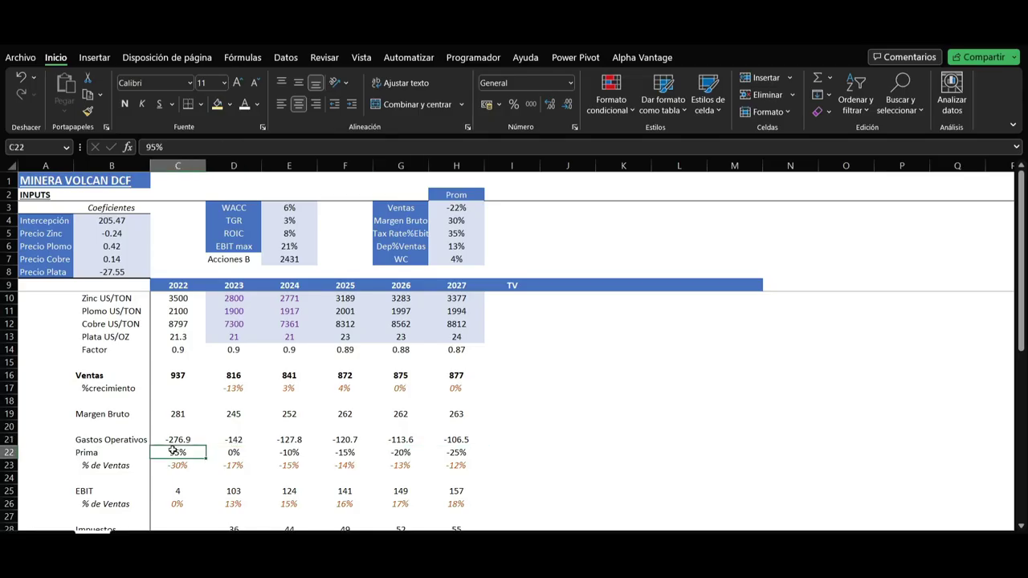
click(167, 439)
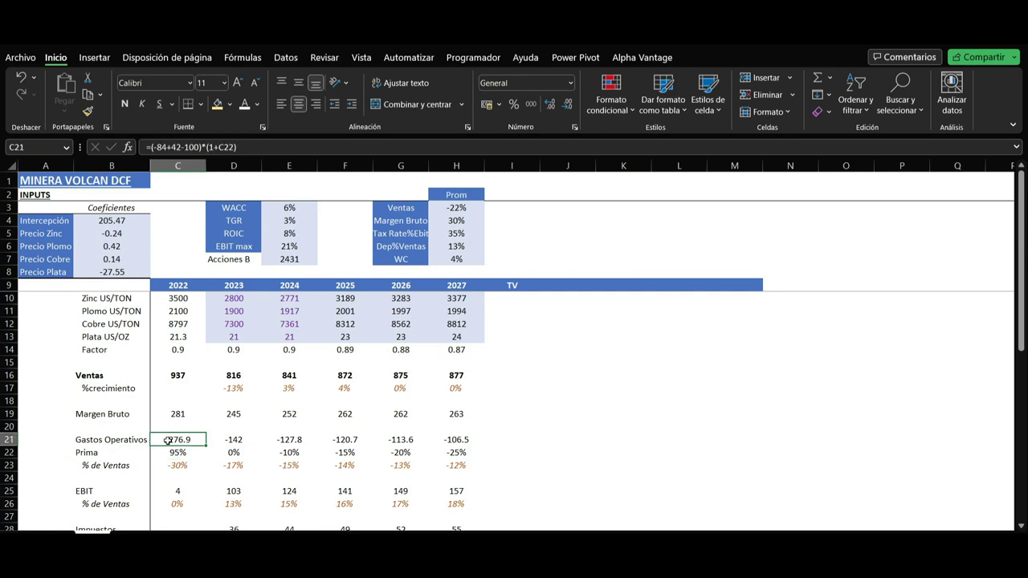
click(187, 454)
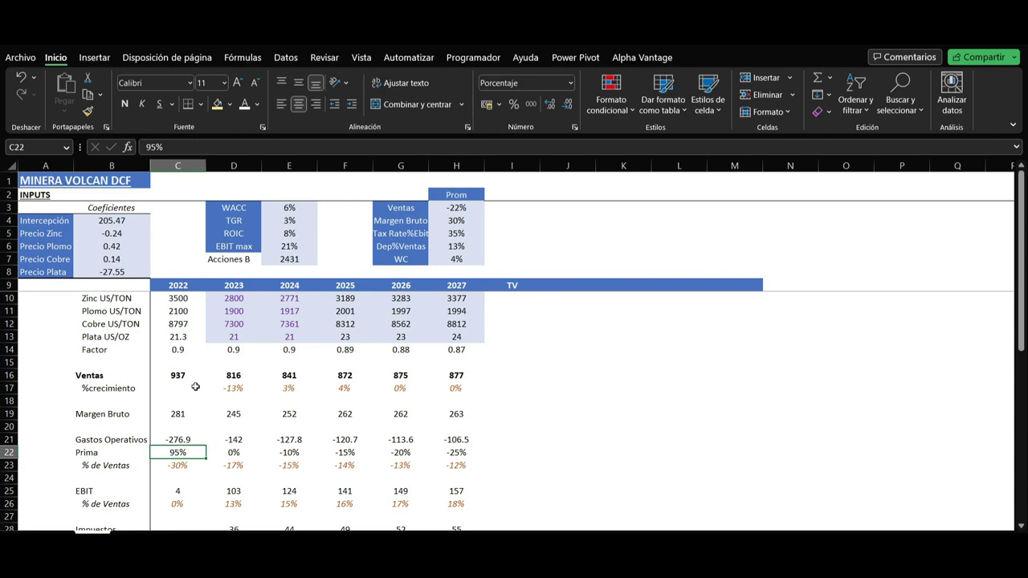
click(180, 485)
key(Right)
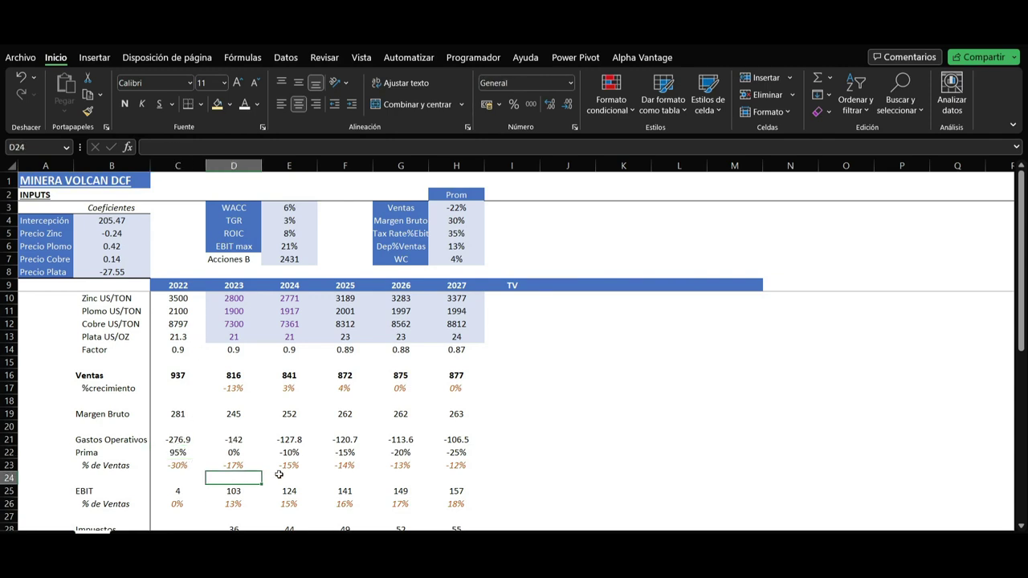
Select the Prima assumptions from 2023 to 2027 for review.
key(Right)
key(Up)
key(Up)
key(Up)
key(Left)
key(Up)
key(Down)
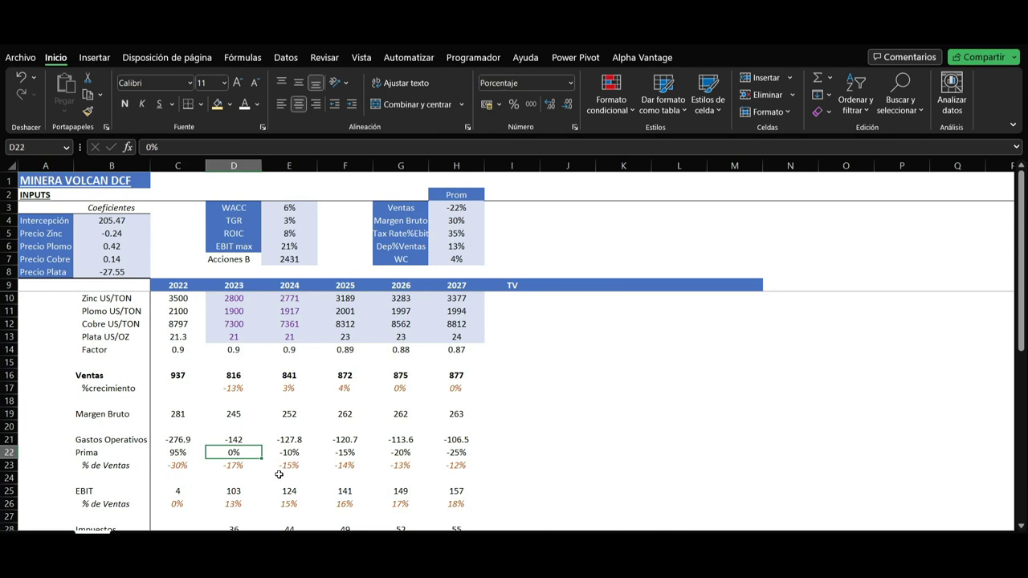
key(ctrl+shift+Right)
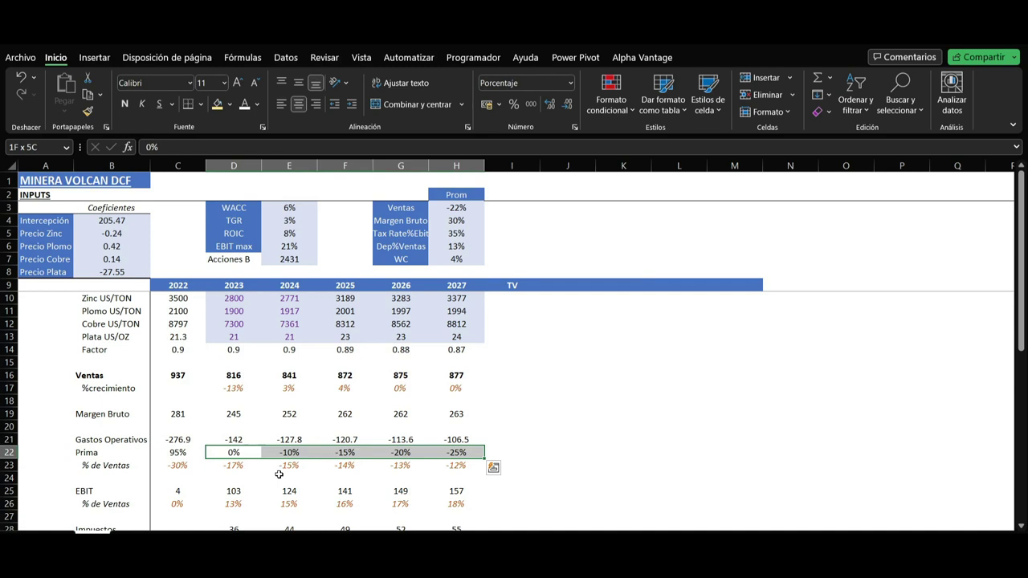
Recheck the 2022 Prima and Gastos Operativos against the later projections.
key(Down)
key(Down)
key(Down)
key(Left)
key(Up)
key(Up)
key(Up)
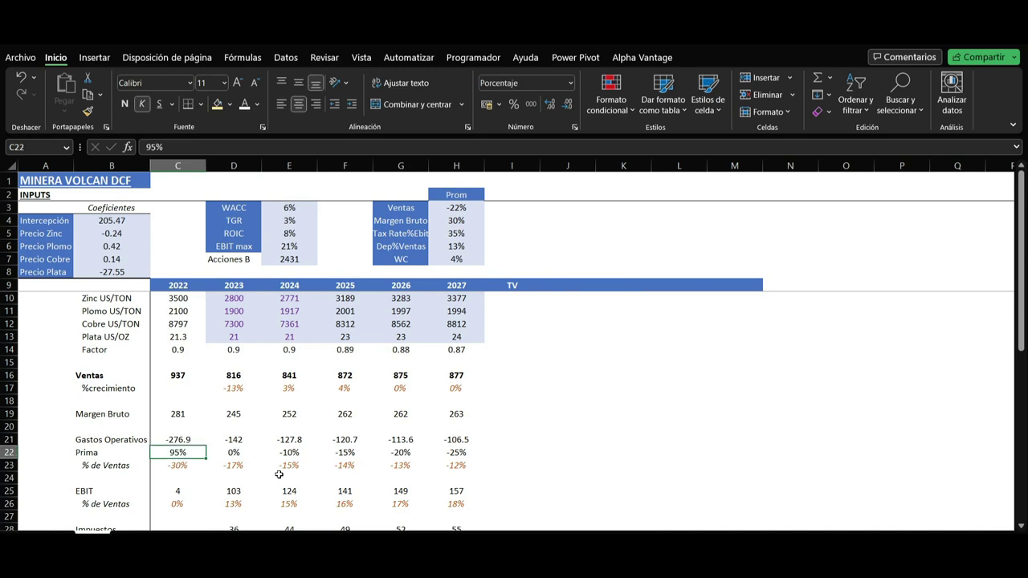
key(Up)
key(Up)
Review the EBIT figures from 2022 to 2026 and the 2022 EBIT as % de Ventas.
key(Down)
key(Down)
key(Down)
key(Down)
key(Down)
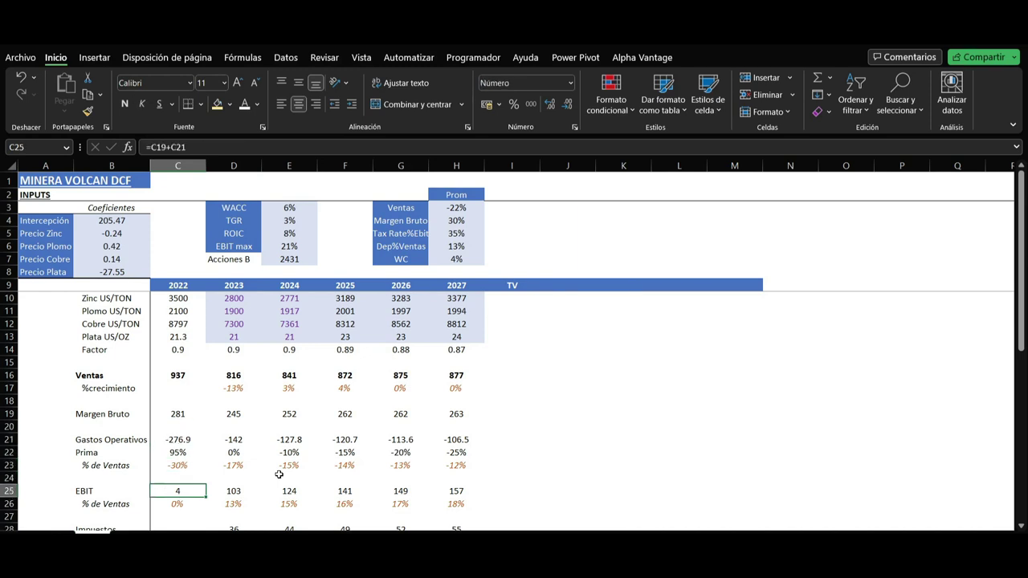
key(shift+Right)
key(shift+Right)
key(shift+Right)
key(shift+Right)
key(Down)
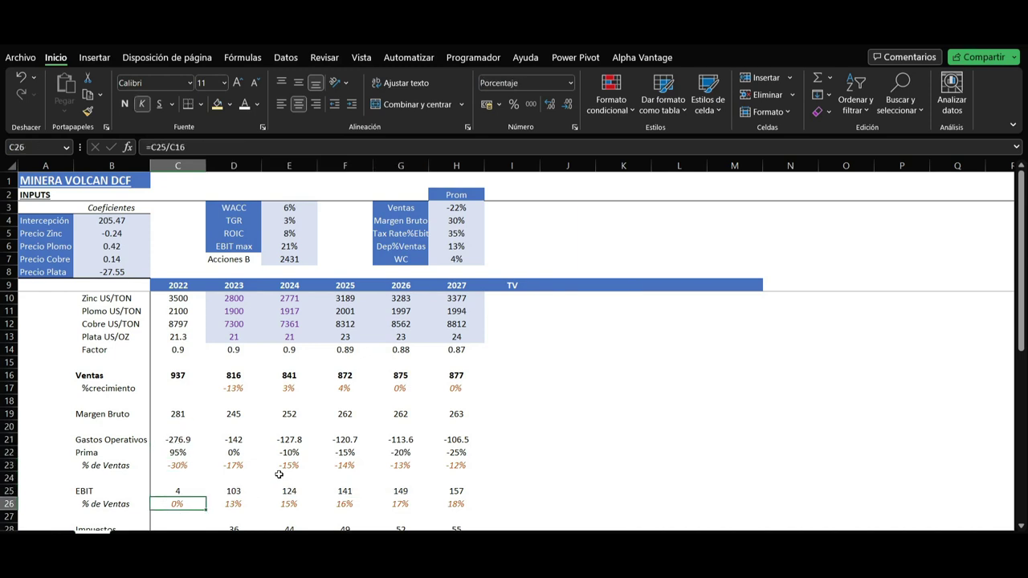
Review the projected EBIT as % de Ventas from 2023 through 2027.
key(Up)
key(Left)
key(Down)
key(Right)
key(Right)
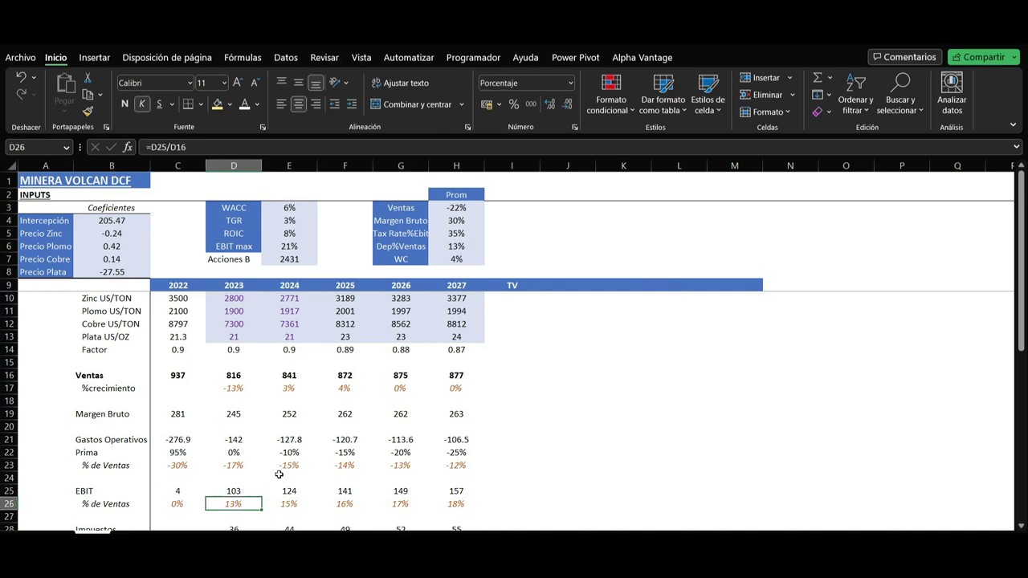
key(shift+Right)
key(shift+Right)
key(shift+Right)
key(shift+Right)
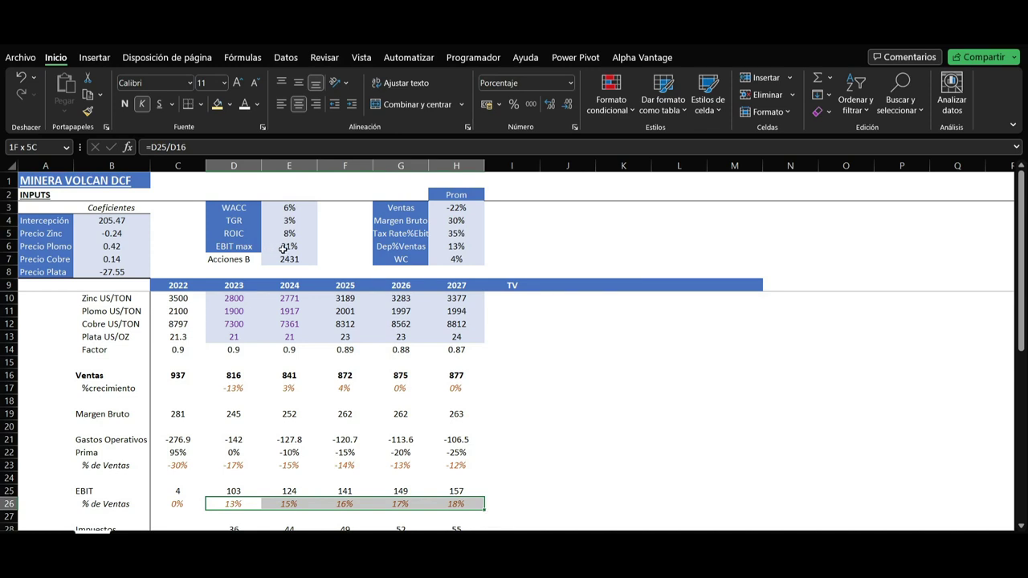
click(450, 505)
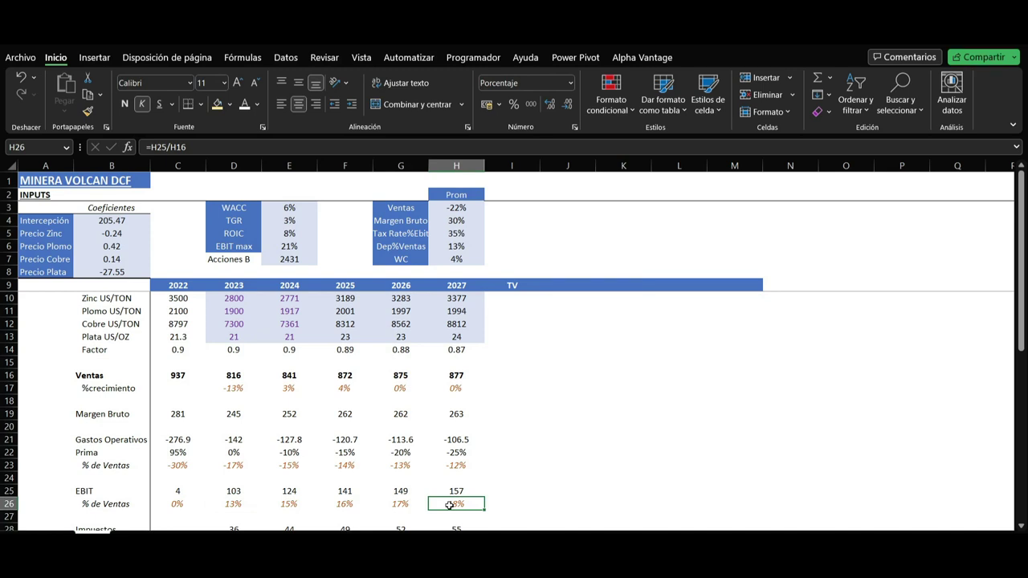
Go through the Impuestos formulas from 2027 back to 2023.
key(Down)
key(Down)
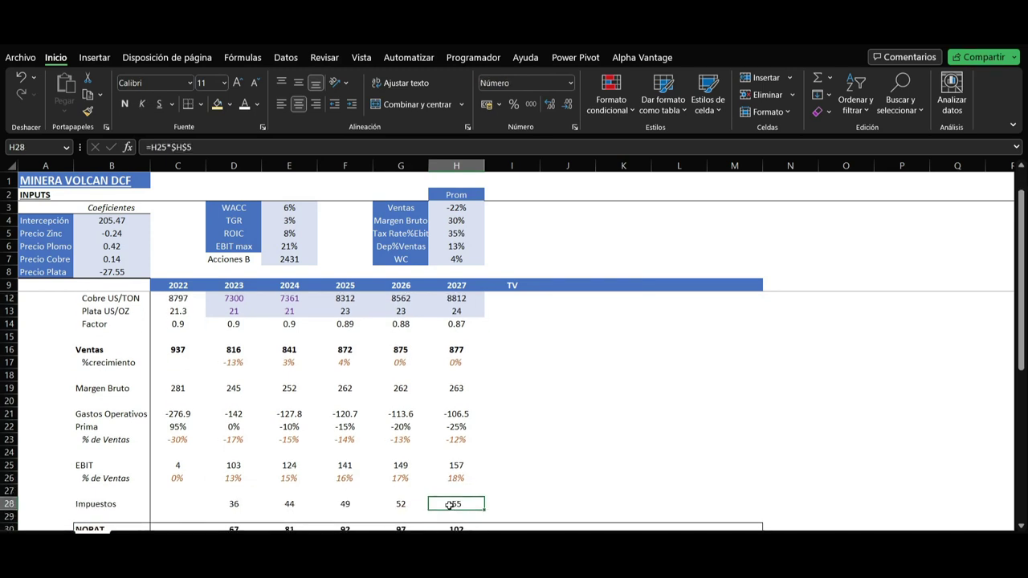
key(shift+Left)
key(shift+Left)
key(Left)
key(Left)
key(Left)
key(Left)
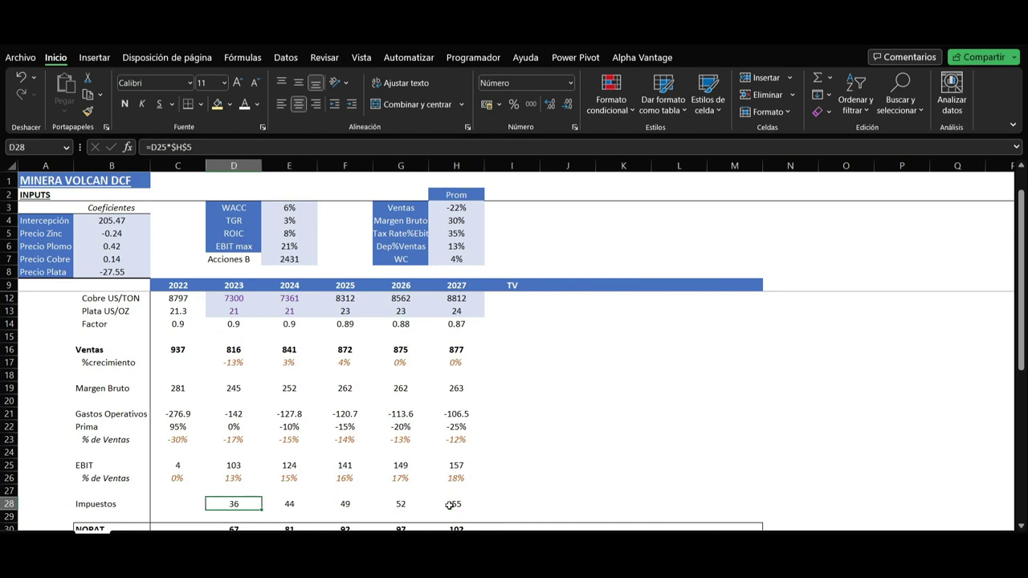
Recheck the projected Impuestos against the Tax Rate%Ebit assumption in the inputs block.
click(449, 504)
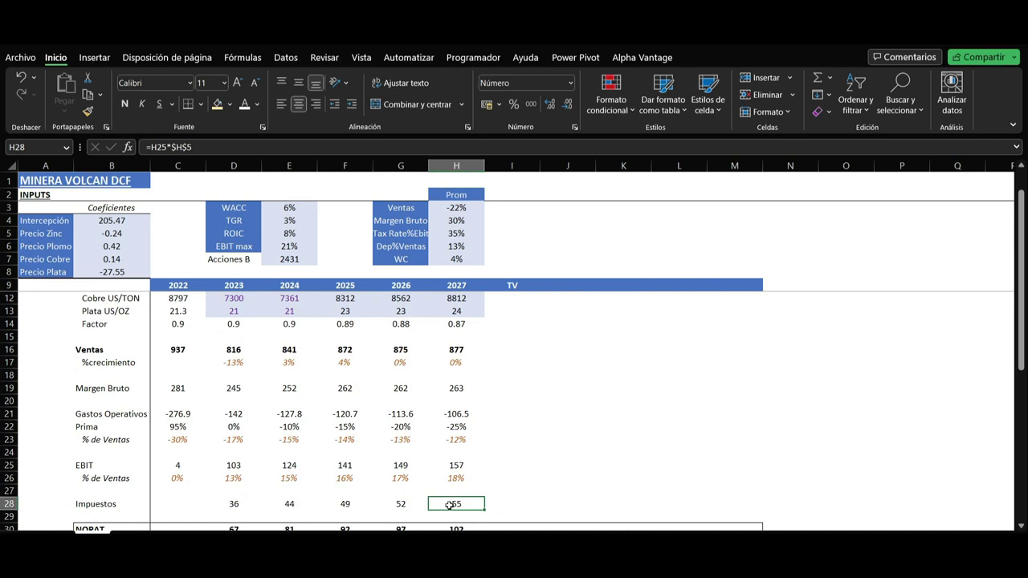
key(Left)
key(Left)
key(Left)
key(Left)
key(Left)
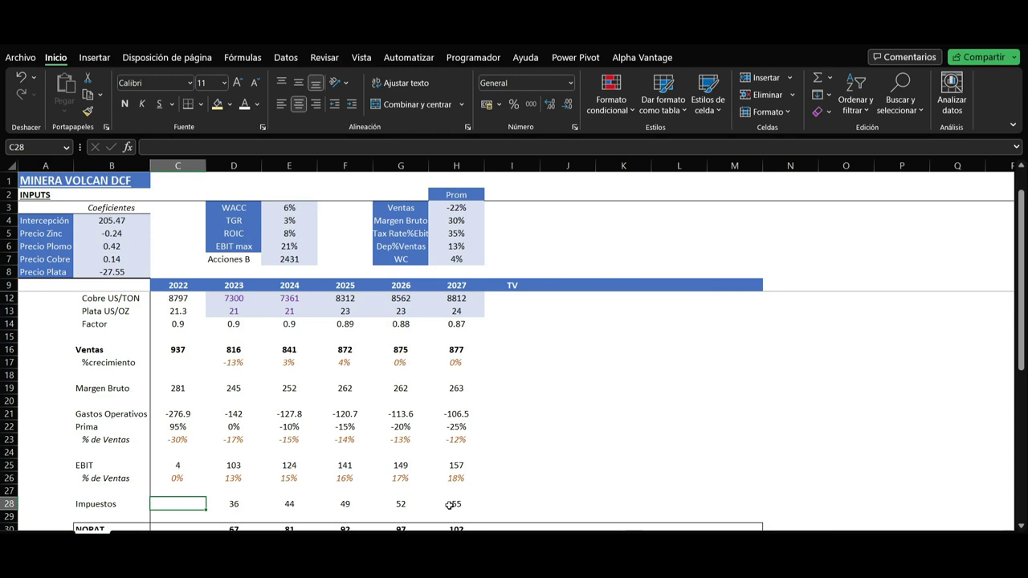
click(452, 233)
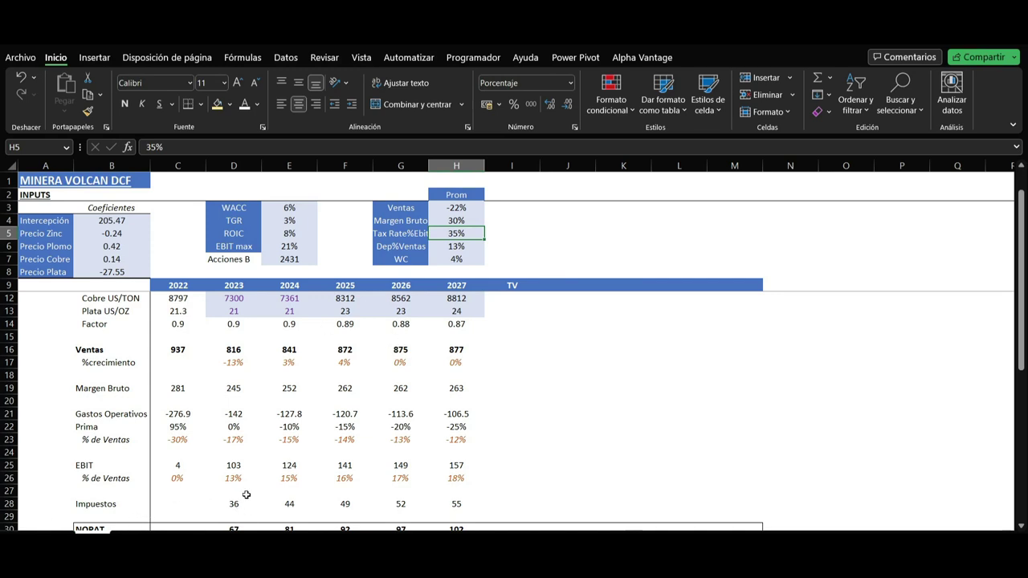
Select the 2023 to 2027 Impuestos, followed by the NOPAT figures for the same years, for review.
drag(233, 505, 443, 512)
key(Down)
key(Down)
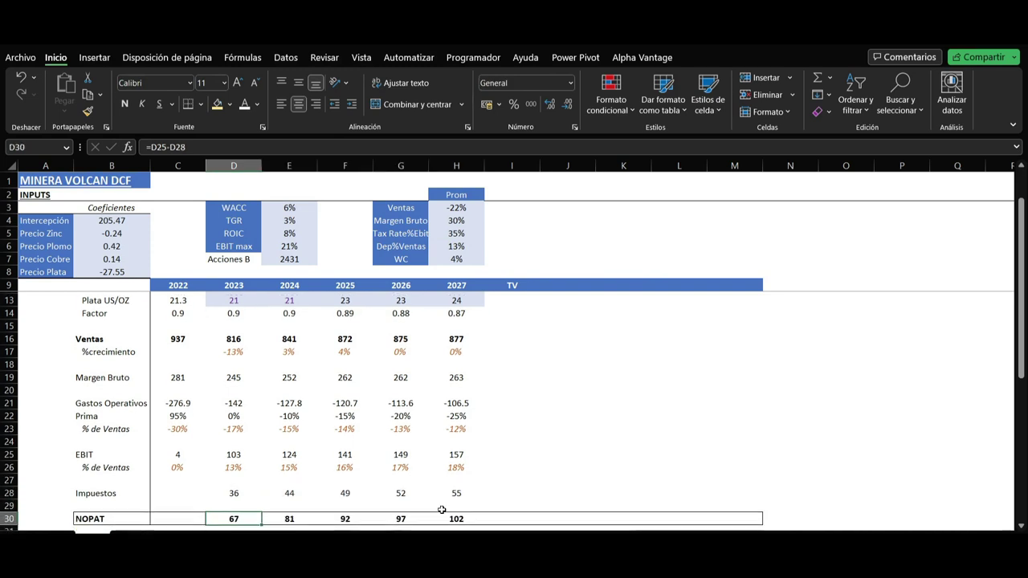
shift+click(441, 509)
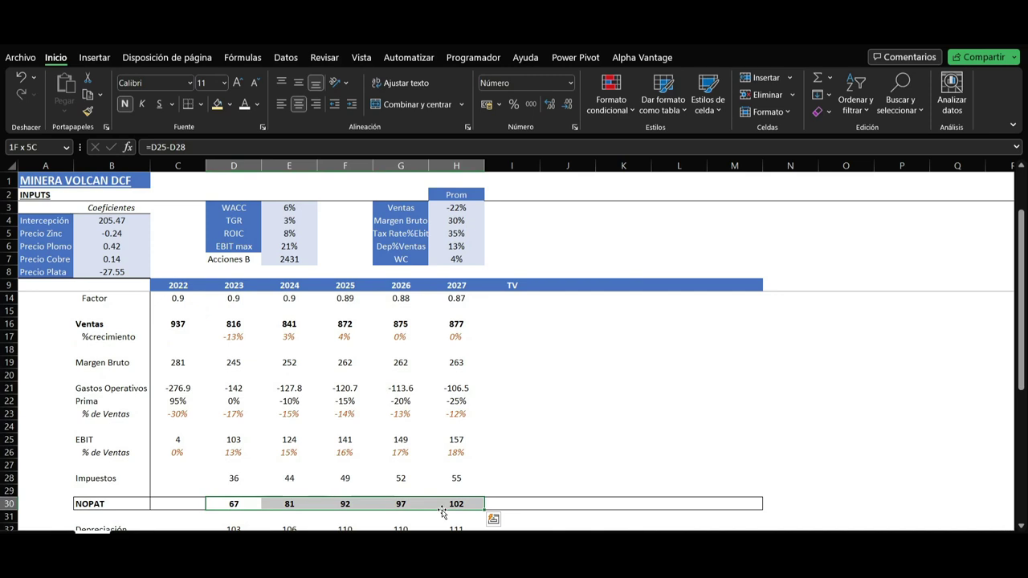
Look over the 2023 column below NOPAT, from Depreciación and Capital de Trabajo down to Capex, FCF and DCF.
key(Down)
key(Down)
key(Down)
key(Down)
key(Down)
key(Down)
key(Down)
key(Down)
key(Down)
key(Down)
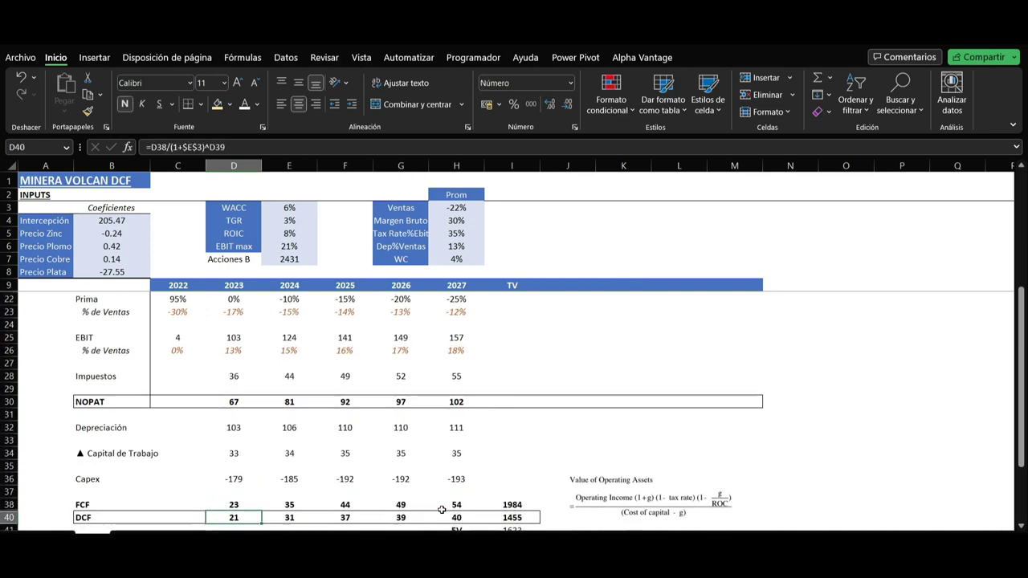
Trace the 2023 column back up from DCF through NOPAT and EBIT to Gastos Operativos.
key(Up)
key(Up)
key(Up)
key(Up)
key(Up)
key(Up)
key(Up)
key(Up)
key(Up)
key(Up)
key(Up)
key(Up)
key(Up)
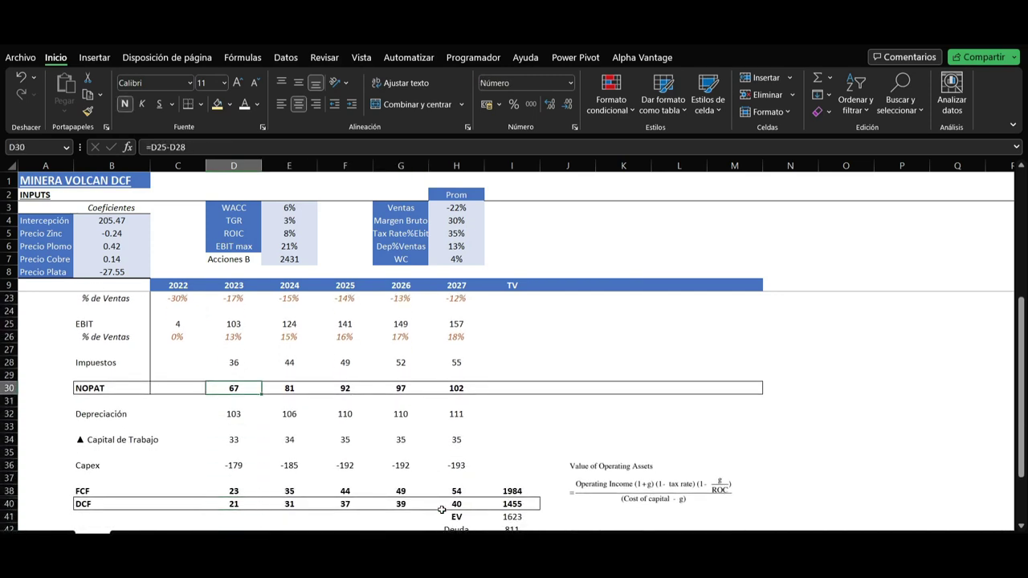
key(Up)
key(Up)
key(Up)
key(Up)
key(Up)
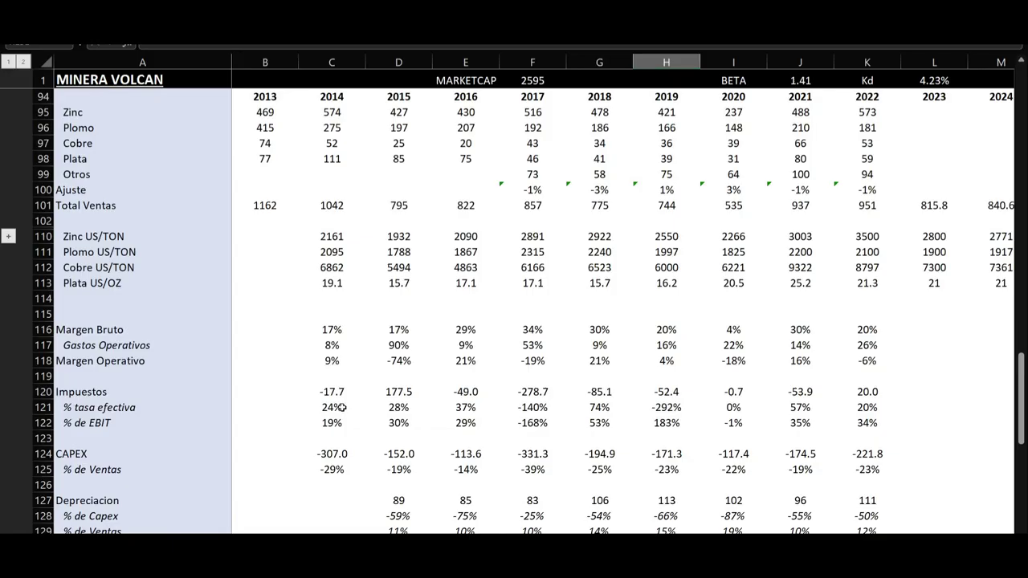
Examine the historical CAPEX as % de Ventas for 2019 to 2022 in the BD Acciones BVL workbook.
click(343, 452)
drag(343, 452, 665, 469)
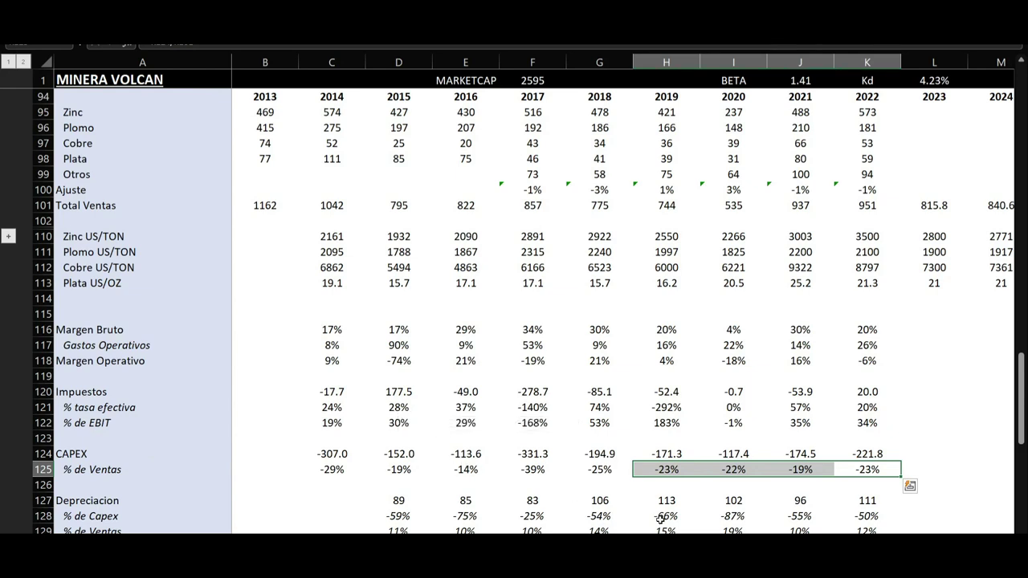
click(721, 470)
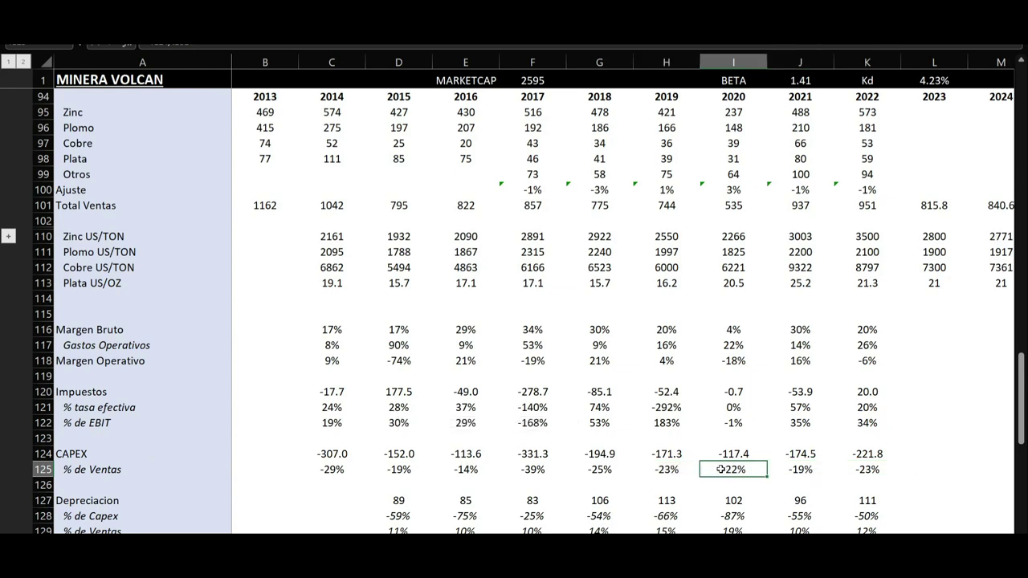
Inspect the 2020 Depreciacion as % de Capex and % de Ventas.
key(Return)
key(Return)
key(Return)
key(Return)
key(Return)
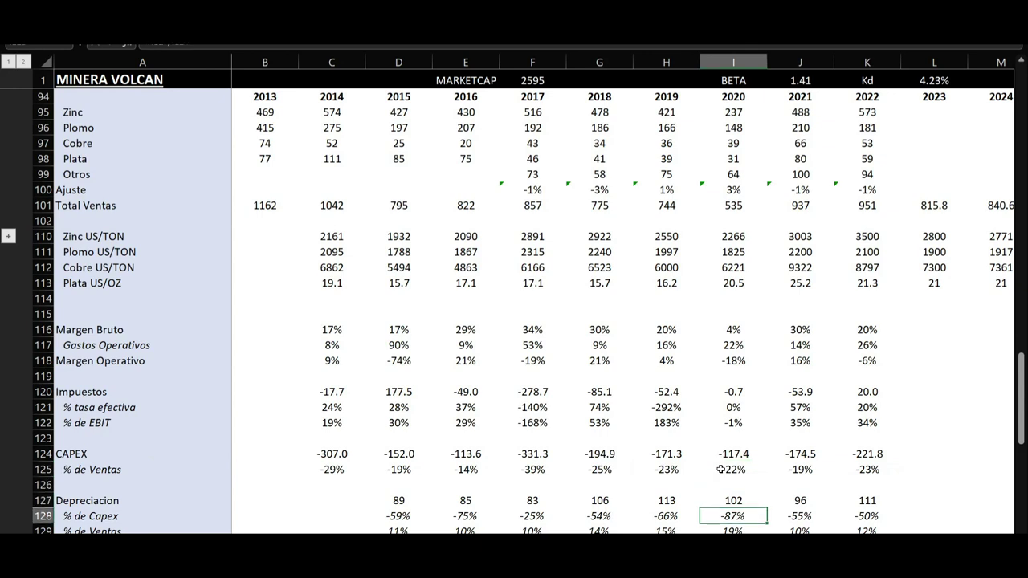
key(Up)
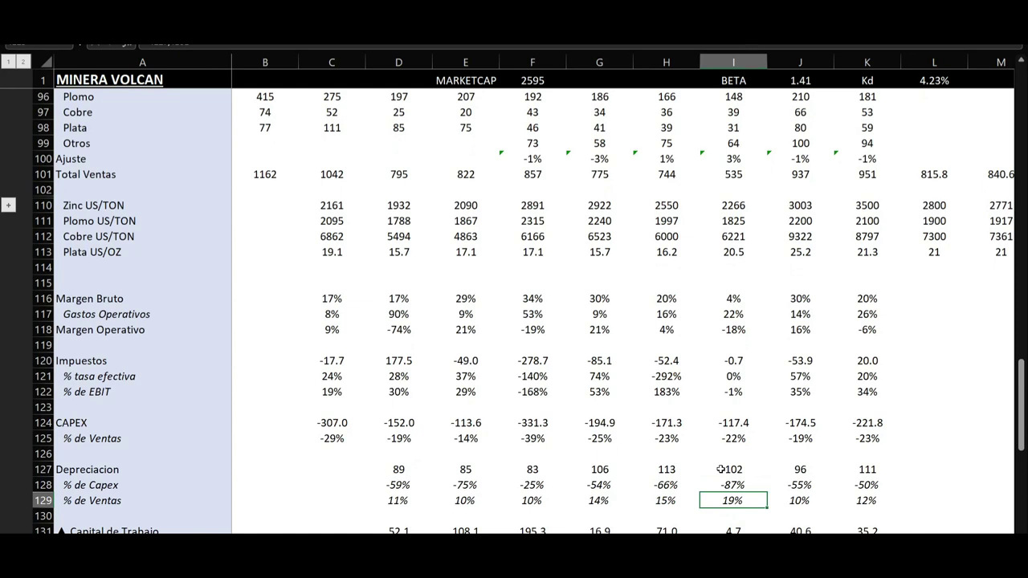
Compare the historical Depreciacion as % de Ventas across 2019 to 2022.
key(shift+Home)
key(Right)
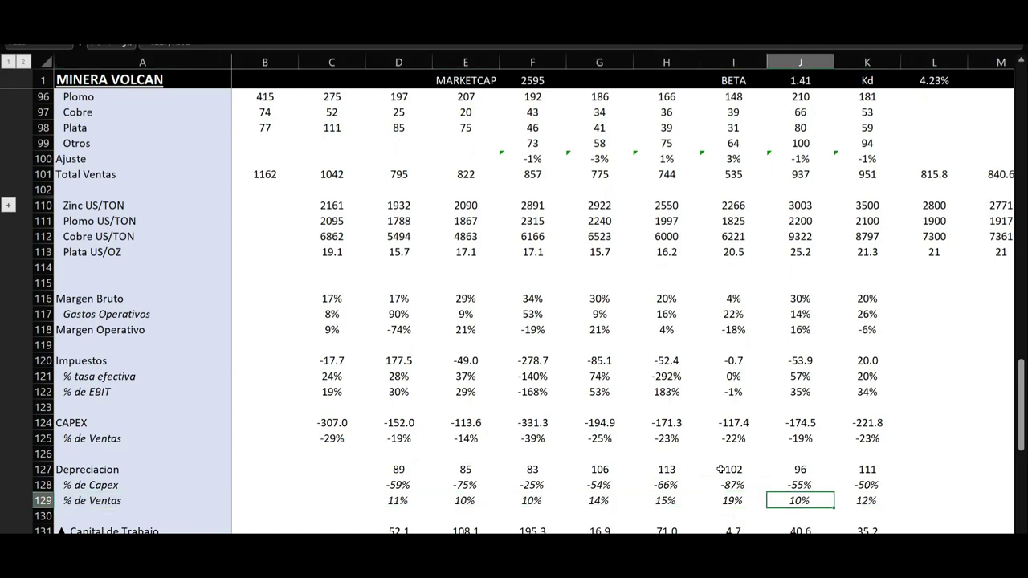
key(Left)
key(Right)
key(Left)
key(Left)
key(Right)
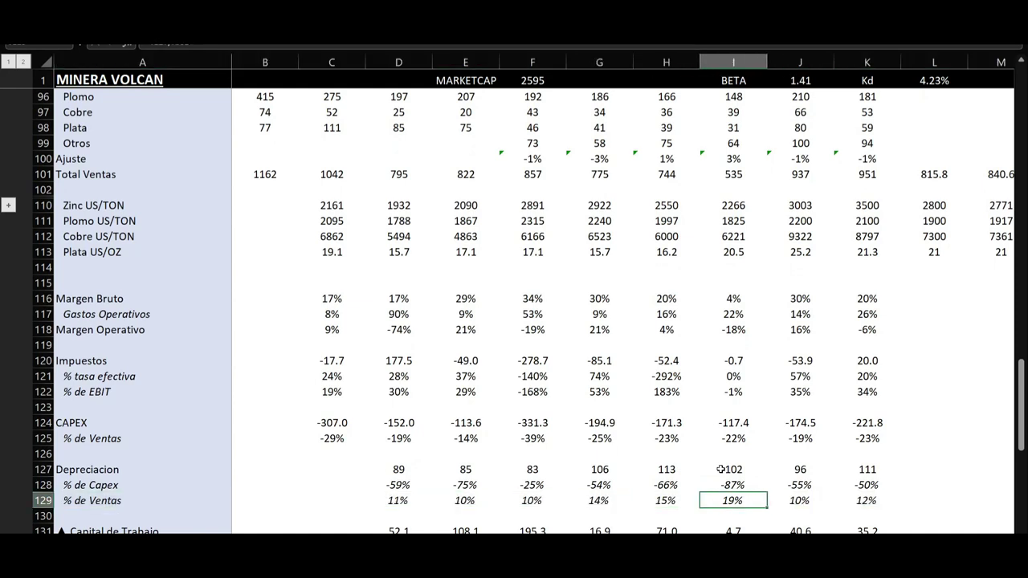
key(Left)
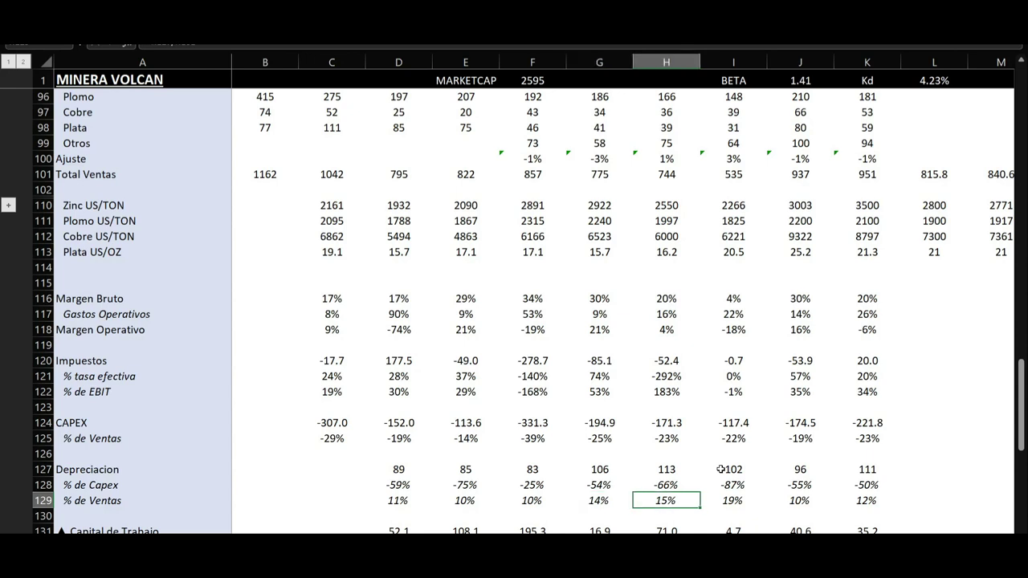
key(Right)
key(Right)
key(Right)
key(Down)
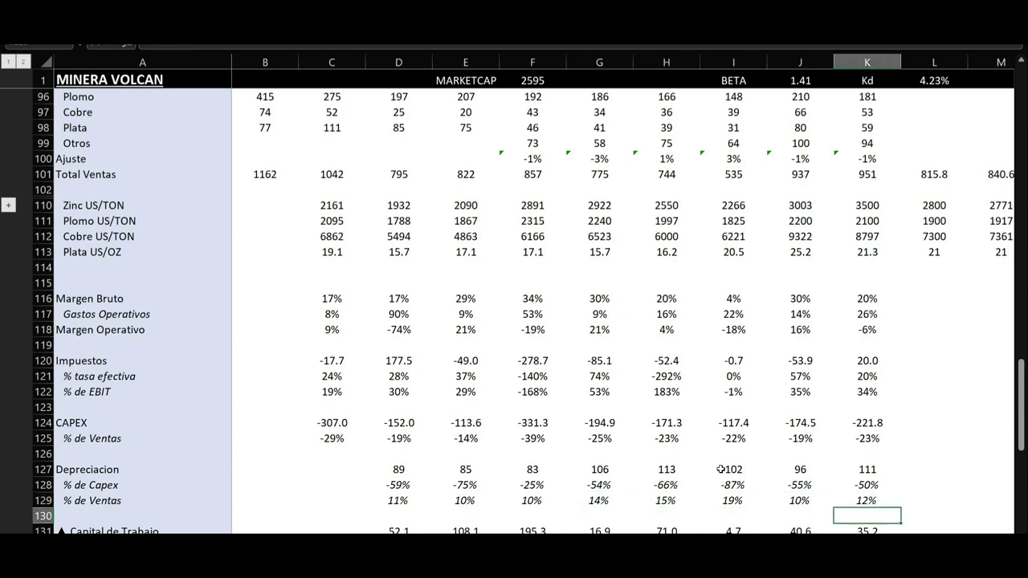
Go from the Depreciacion percentages to the 2020 change in Capital de Trabajo.
key(Up)
key(Left)
key(Left)
key(Down)
key(Down)
key(Down)
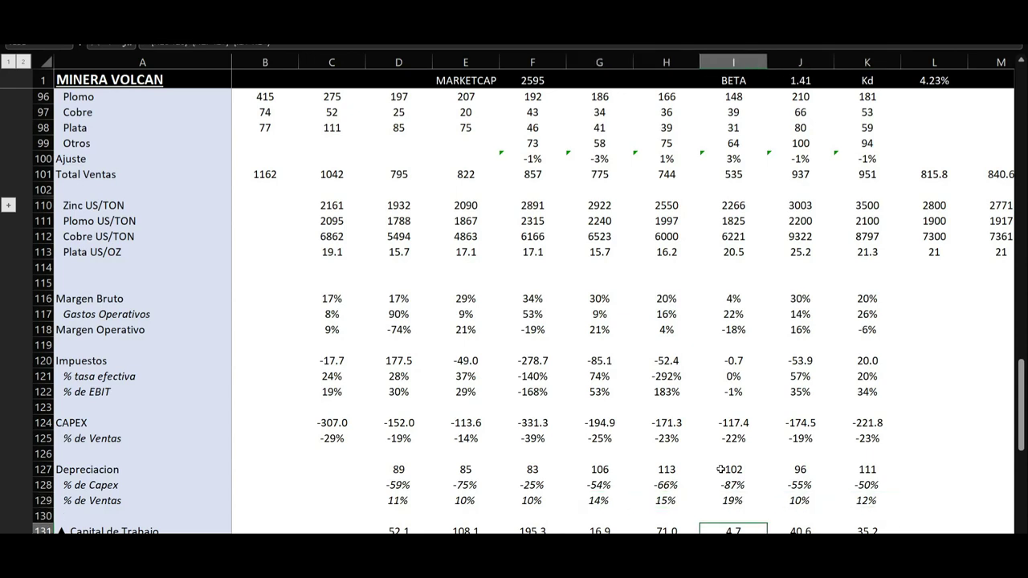
key(Up)
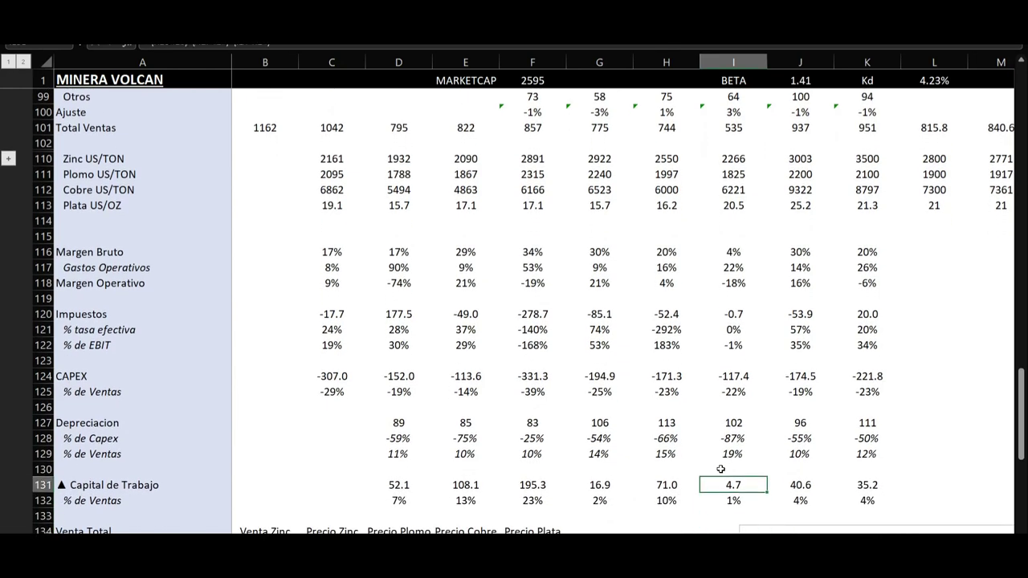
Select the Capital de Trabajo % de Ventas from 2018 to 2022 for review.
key(Left)
key(Down)
key(Right)
key(Right)
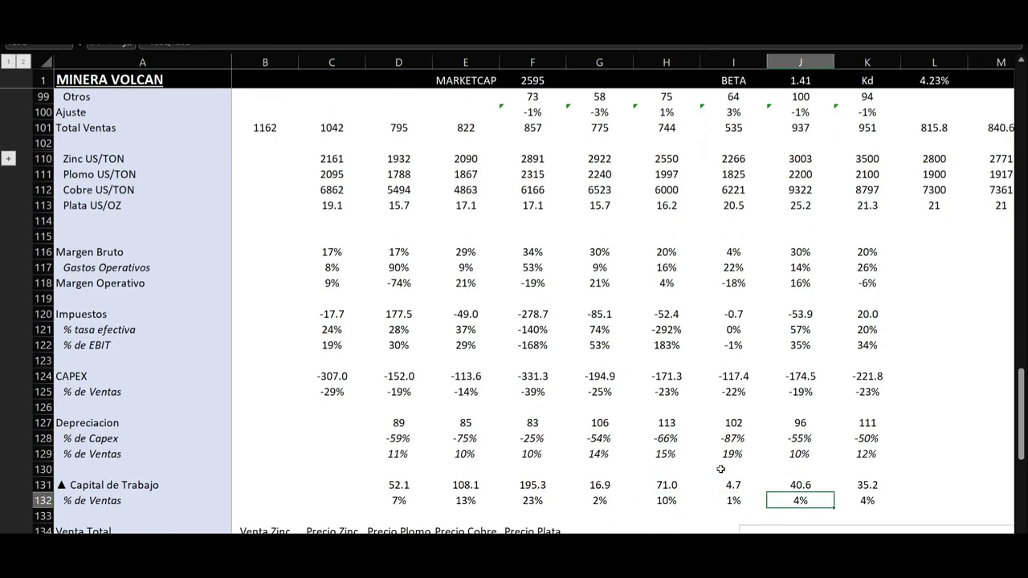
key(Right)
key(ctrl+shift+Left)
key(shift+Right)
key(shift+Right)
key(shift+Right)
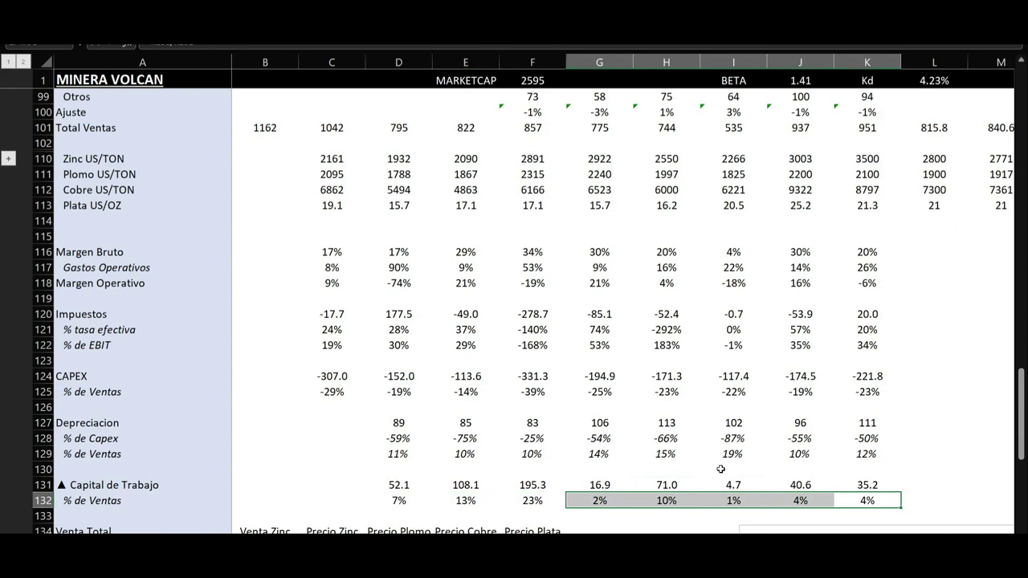
Compare the 2018 and 2019 Capital de Trabajo % de Ventas with those of 2021 and 2022.
key(shift+Left)
key(Left)
key(Left)
key(Left)
key(Left)
key(shift+Right)
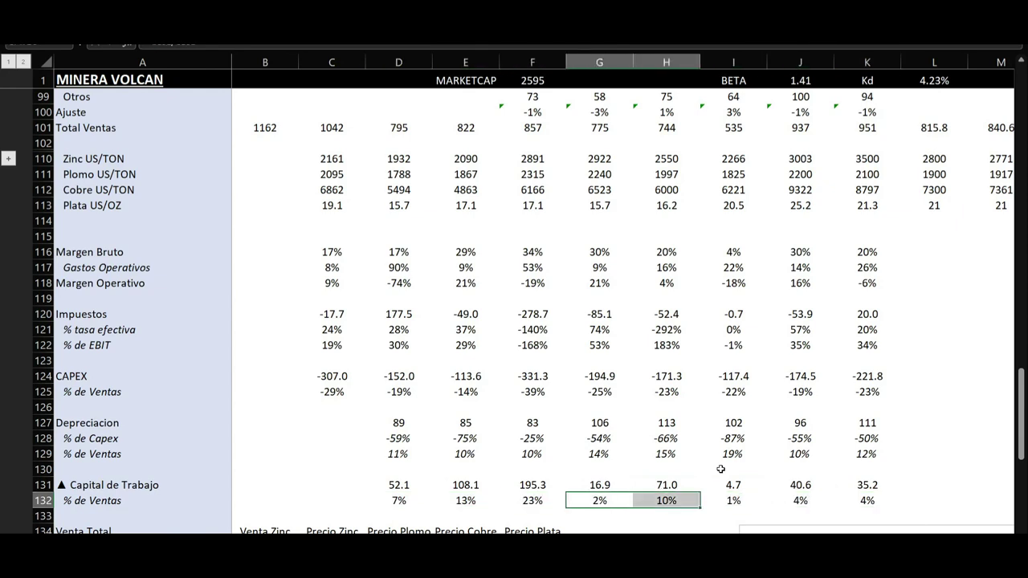
key(shift+Right)
key(Right)
key(ctrl+Right)
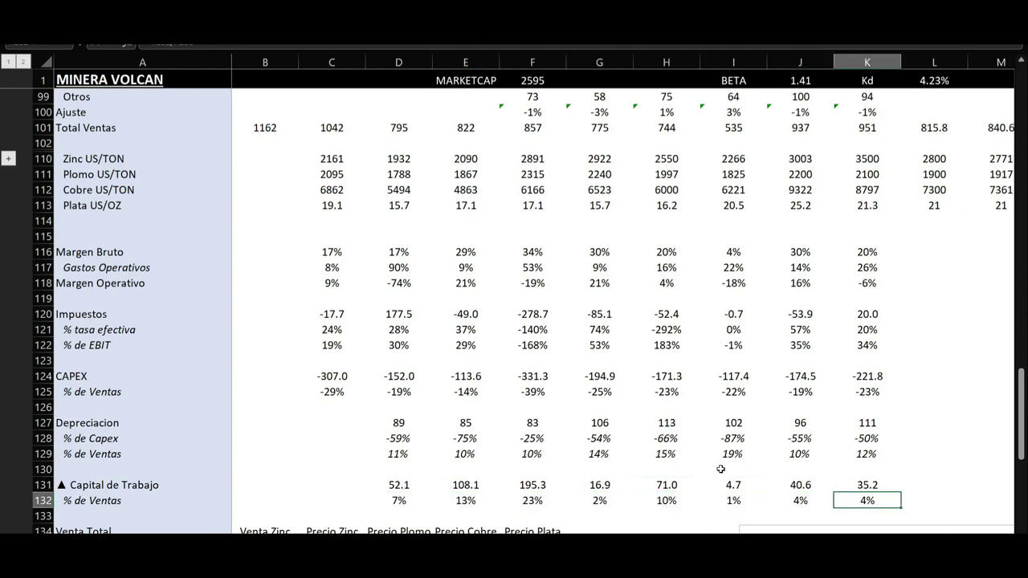
key(Left)
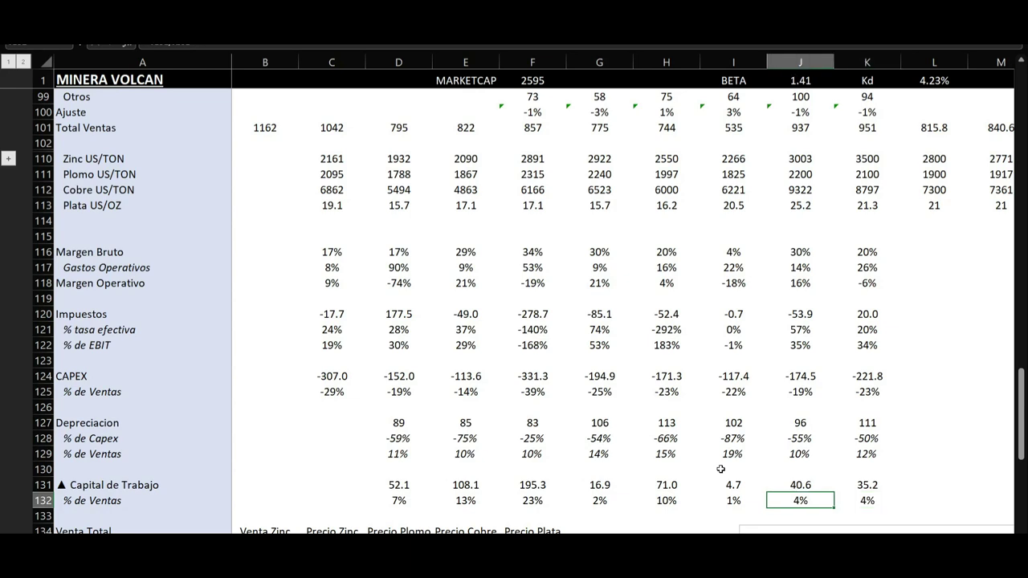
key(Right)
key(Right)
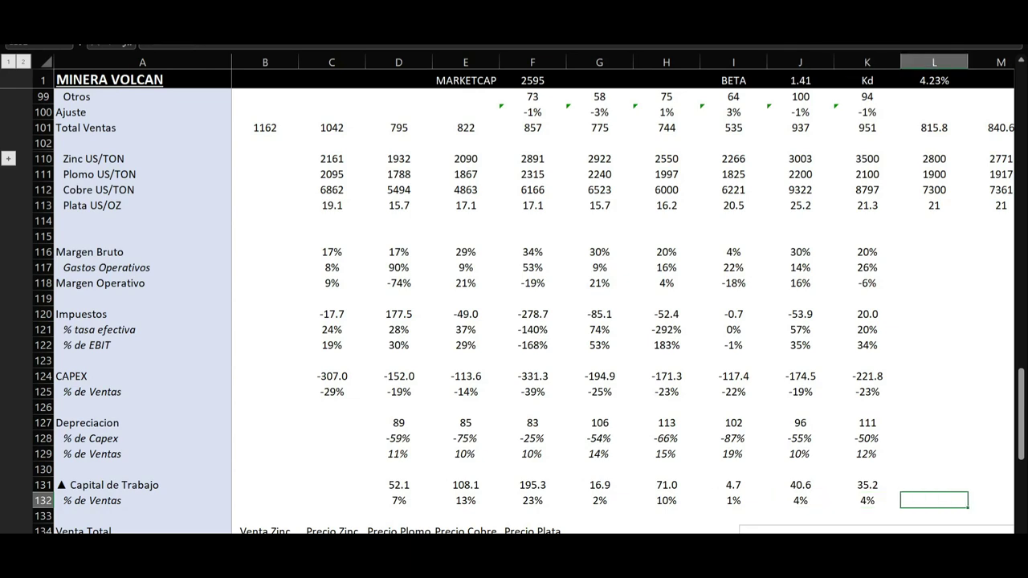
Switch to the VOLCAN DCF workbook and check the 2023 Depreciación formula against the Dep%Ventas input, then locate the WC input.
click(434, 502)
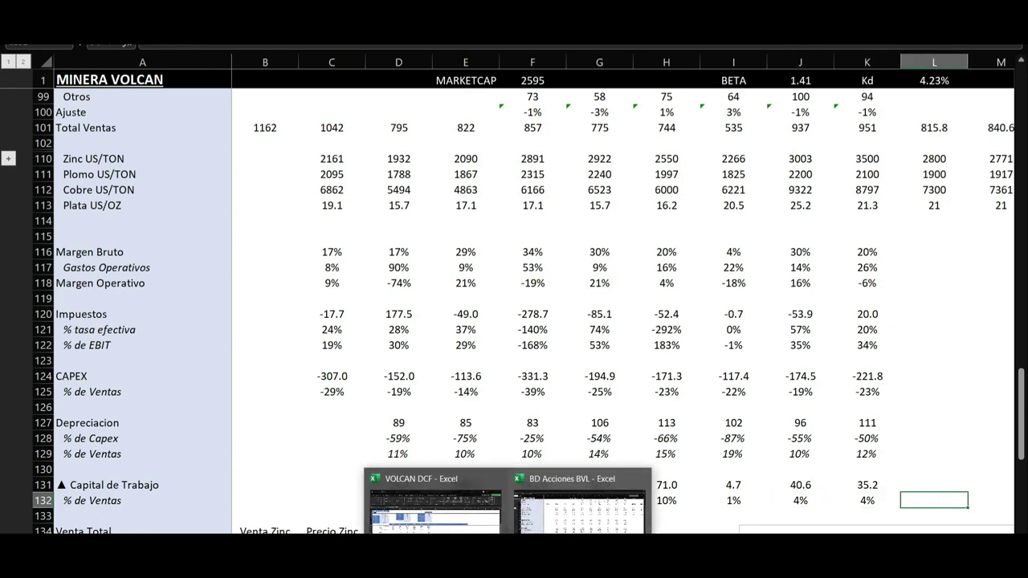
drag(1023, 345, 1024, 376)
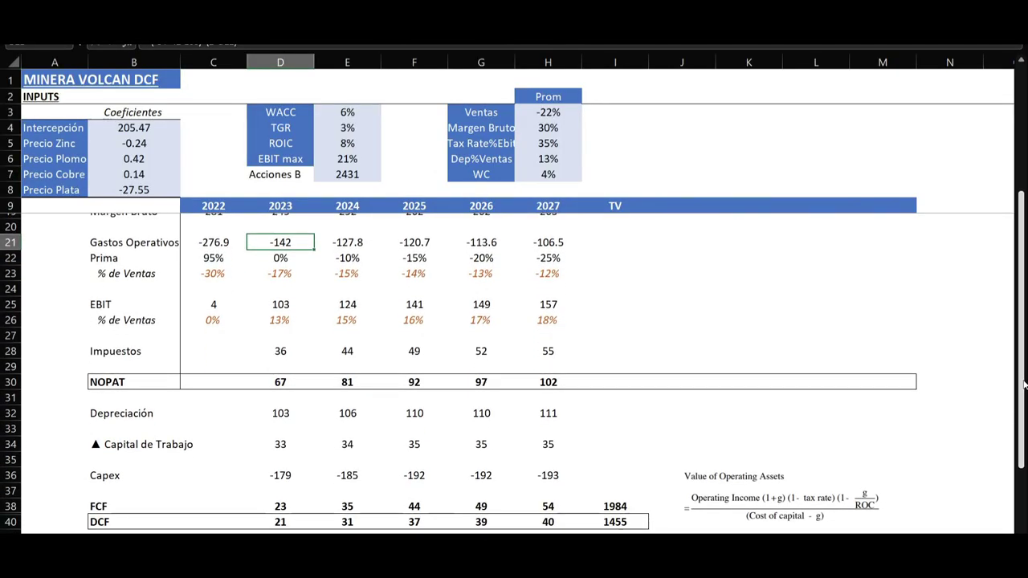
click(269, 417)
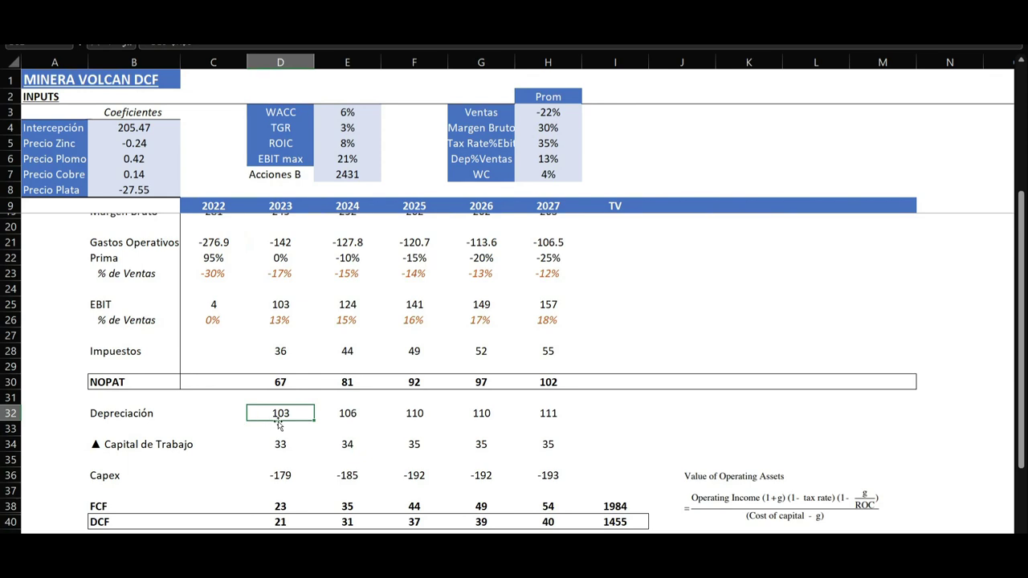
key(F2)
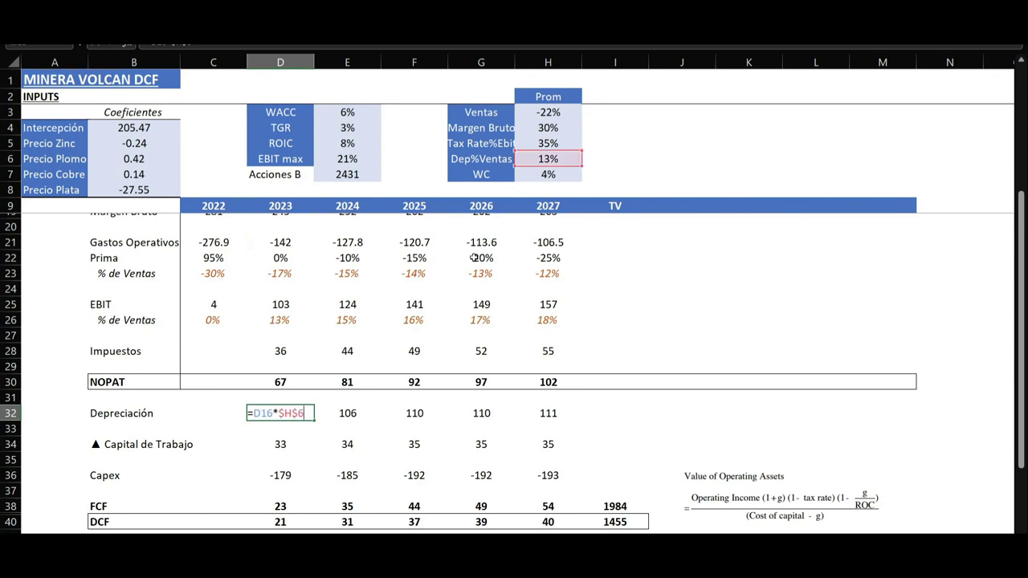
key(Escape)
click(549, 164)
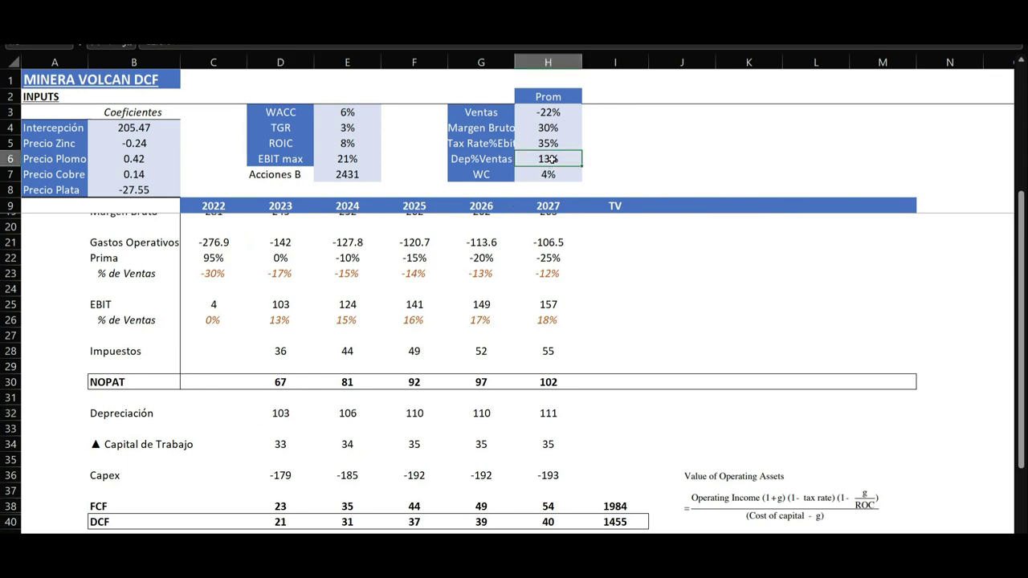
click(484, 172)
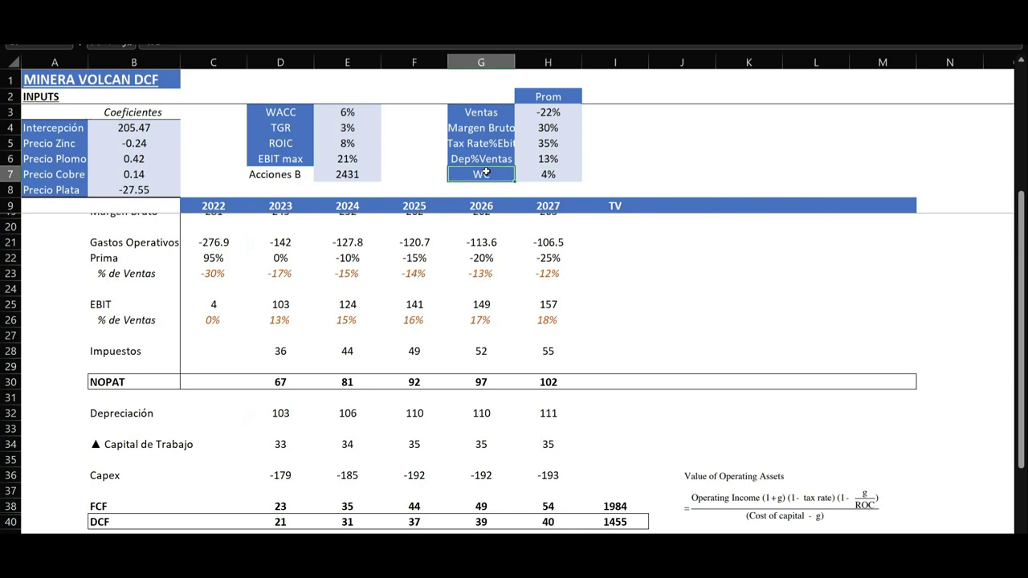
Check the WC input, then relabel the Ventas input as CAPEX and select it together with its Prom value.
click(545, 174)
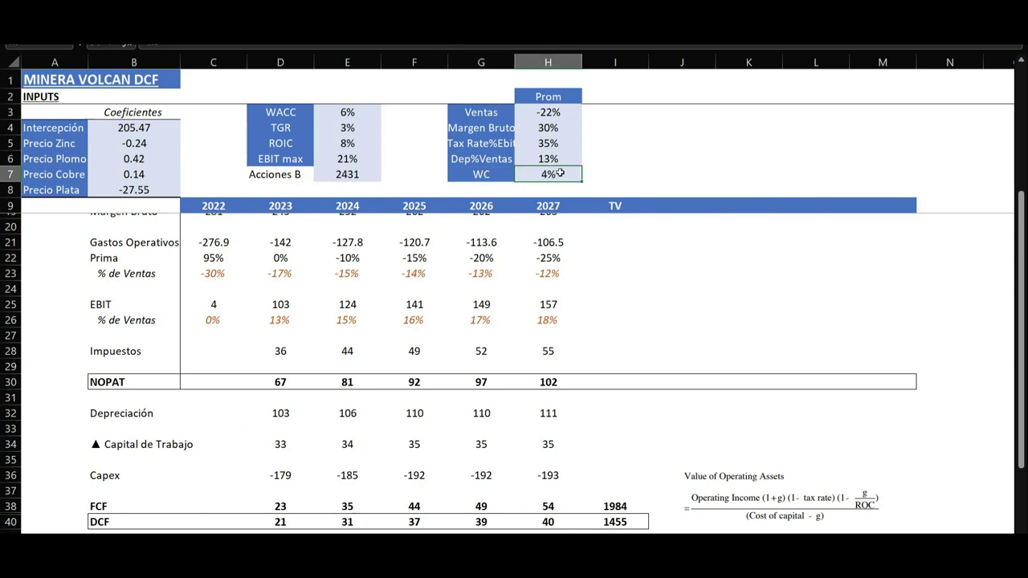
key(Caps_Lock)
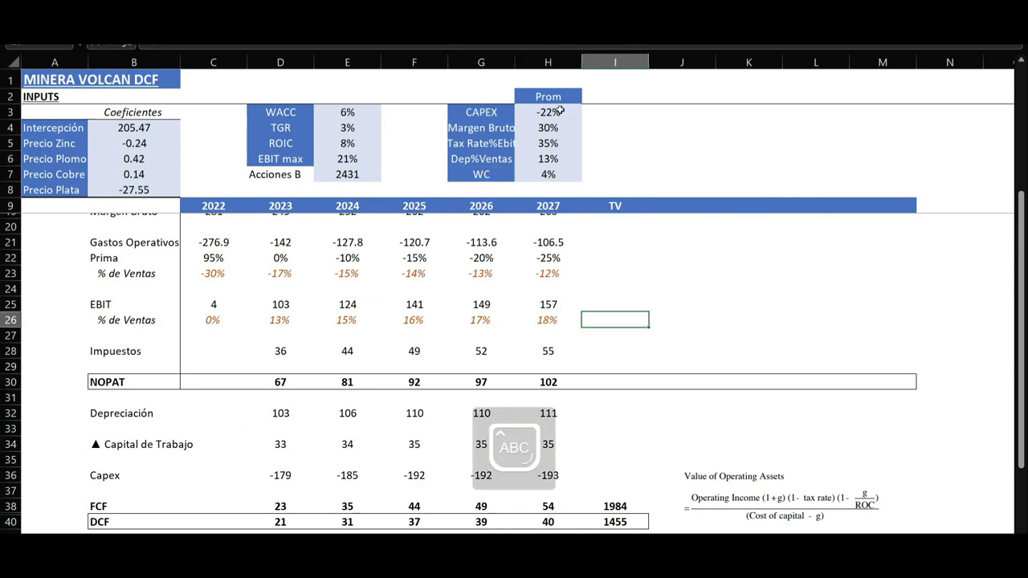
drag(482, 113, 520, 117)
click(512, 113)
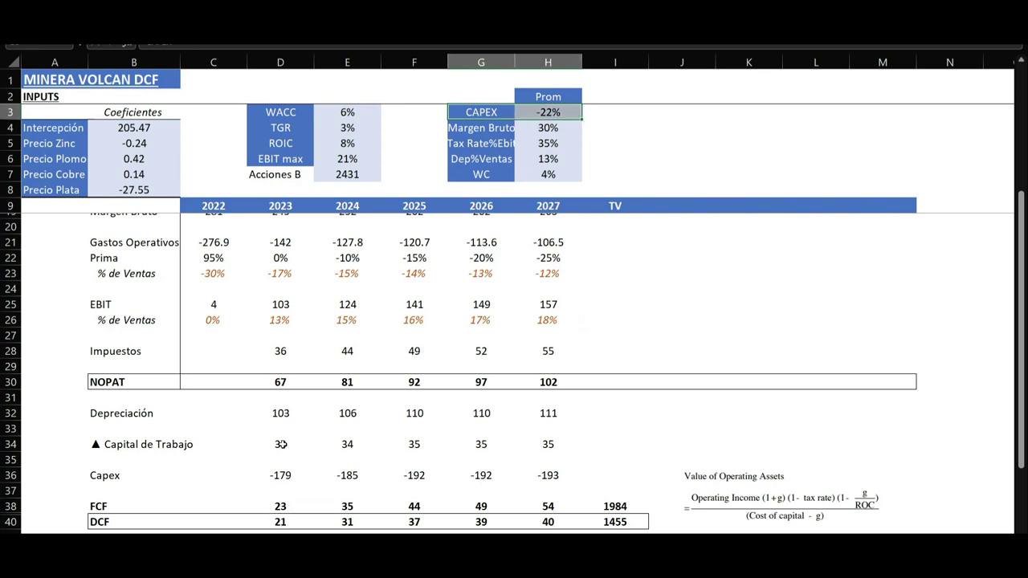
Inspect the 2023 FCF formula, select FCF from 2023 to 2027, and inspect the 2023 DCF formula.
double_click(281, 506)
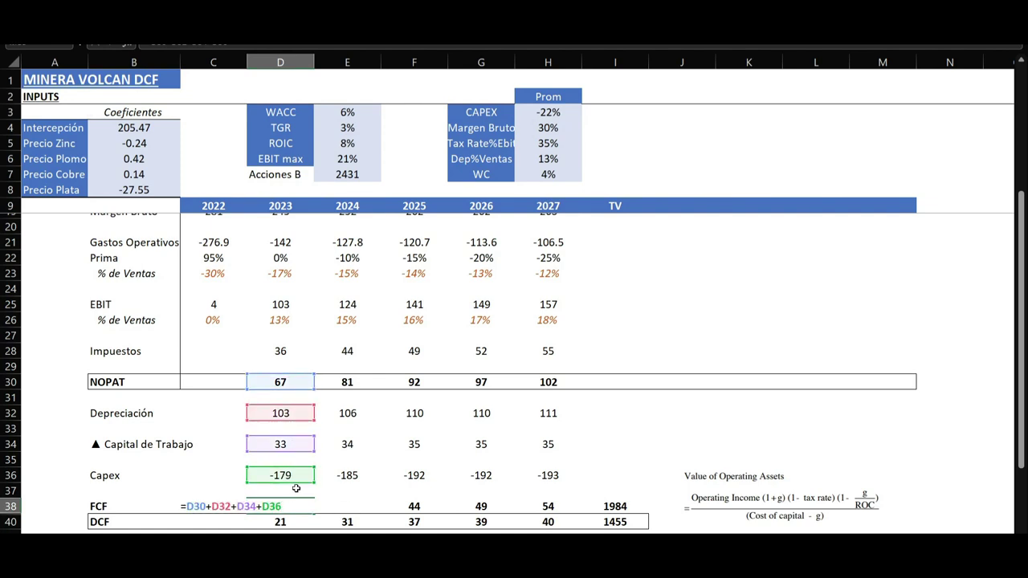
key(Escape)
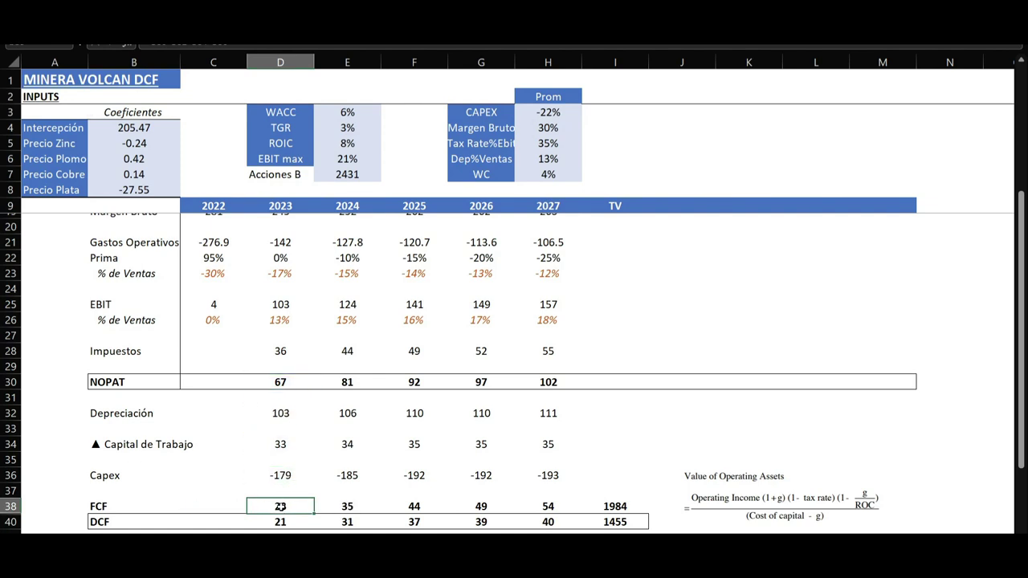
drag(280, 506, 553, 508)
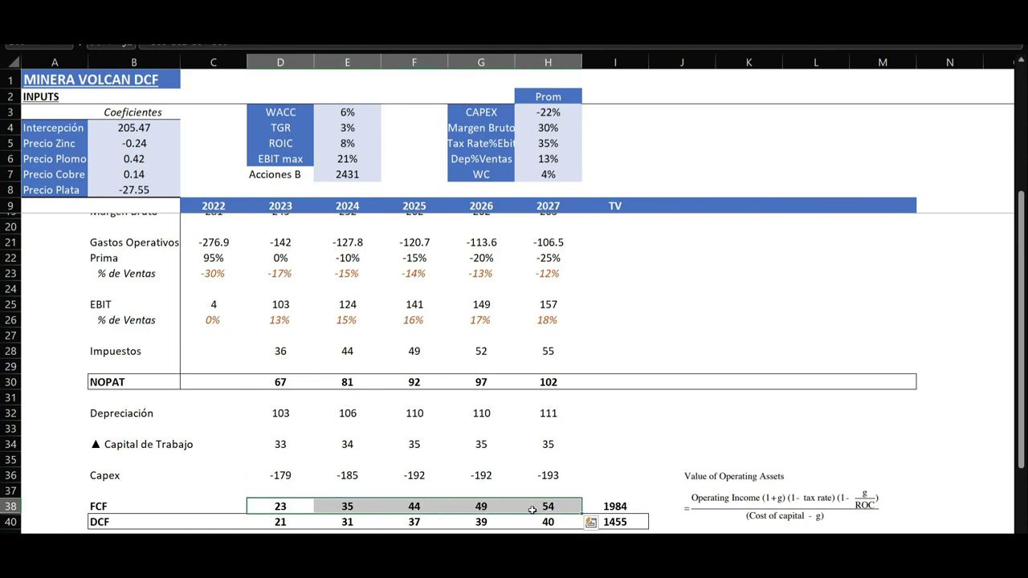
click(270, 518)
double_click(270, 518)
key(Escape)
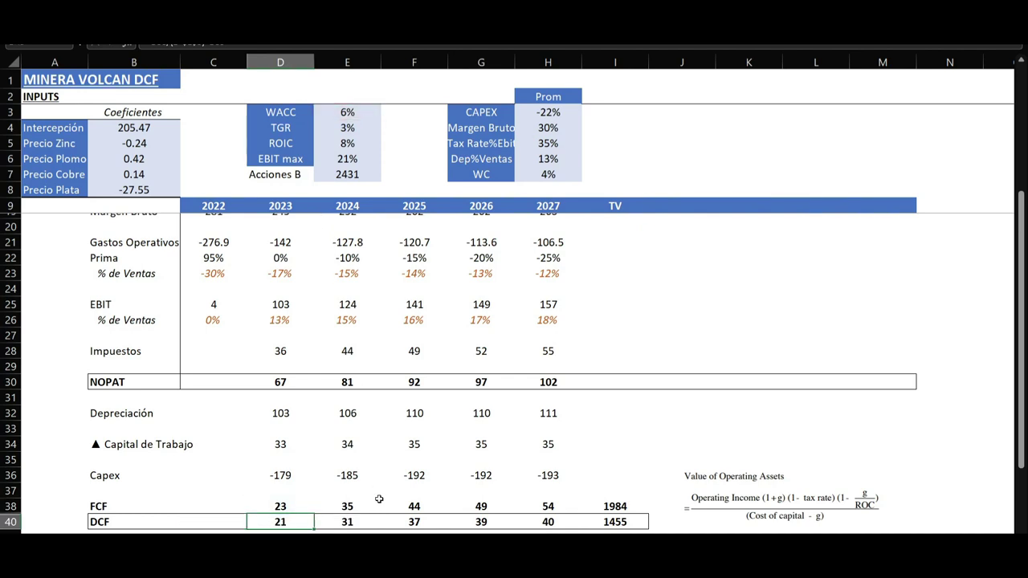
Follow the DCF row to the TV column, look at the terminal value, and inspect the EV formula.
key(Right)
key(Right)
key(Right)
key(Right)
key(Right)
key(Up)
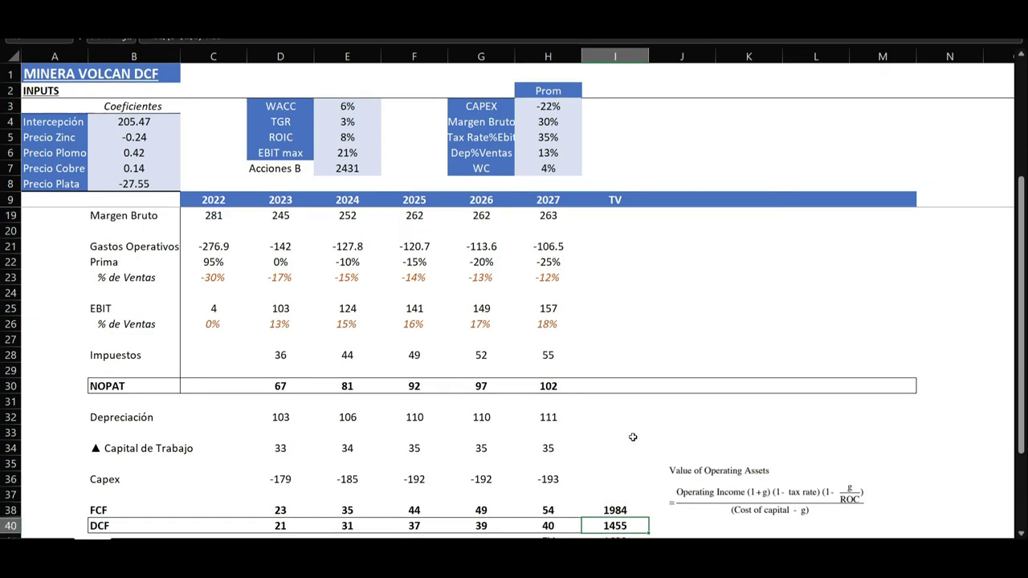
key(Down)
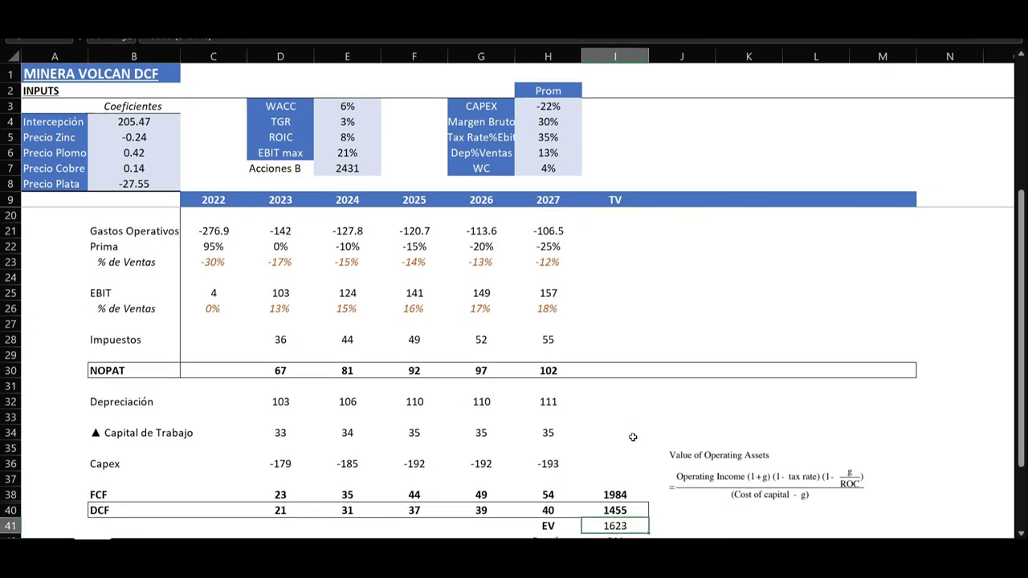
key(F2)
key(Escape)
Review the Deuda and Cash amounts below EV and inspect the Equity formula.
key(Down)
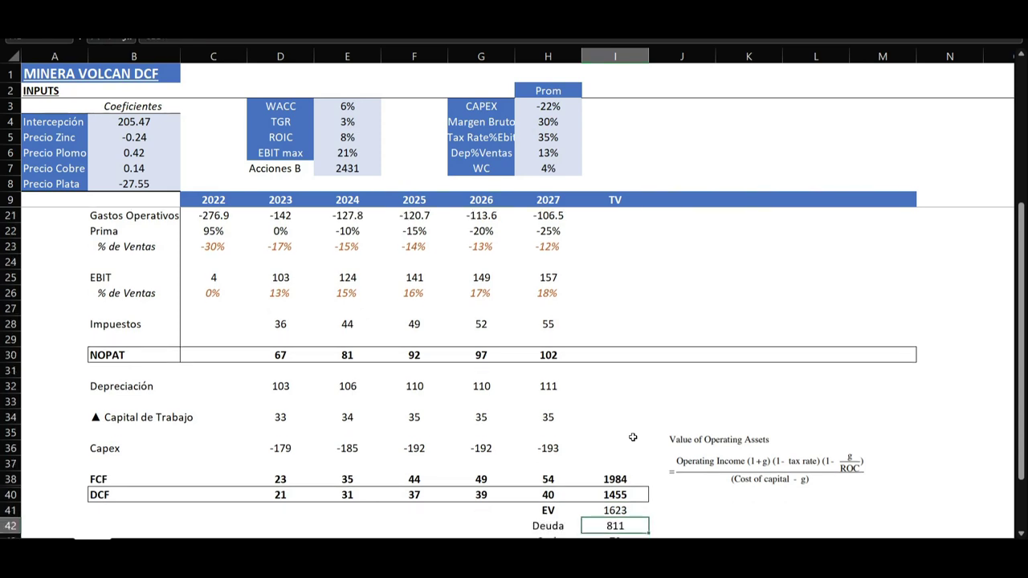
key(Down)
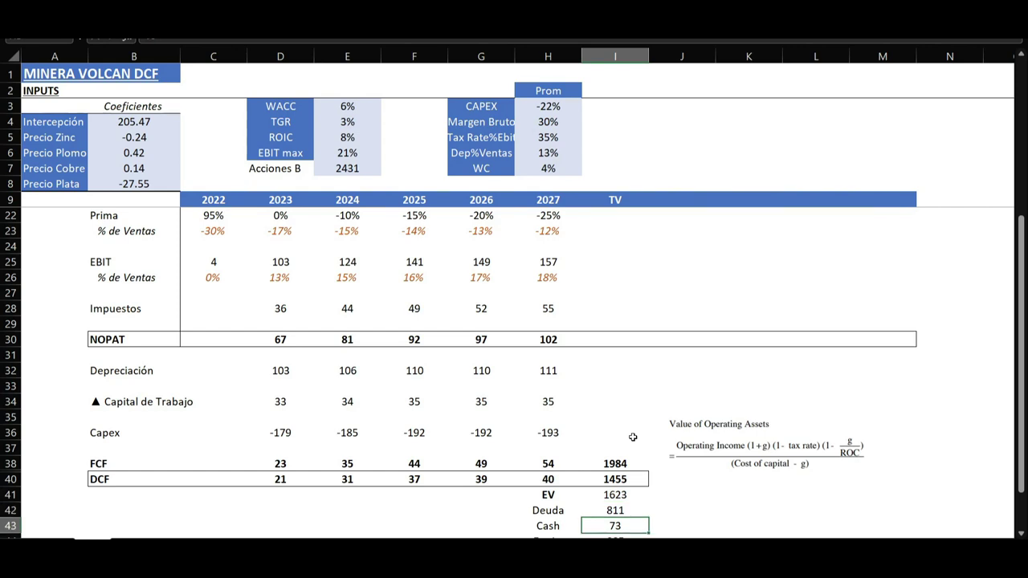
key(Down)
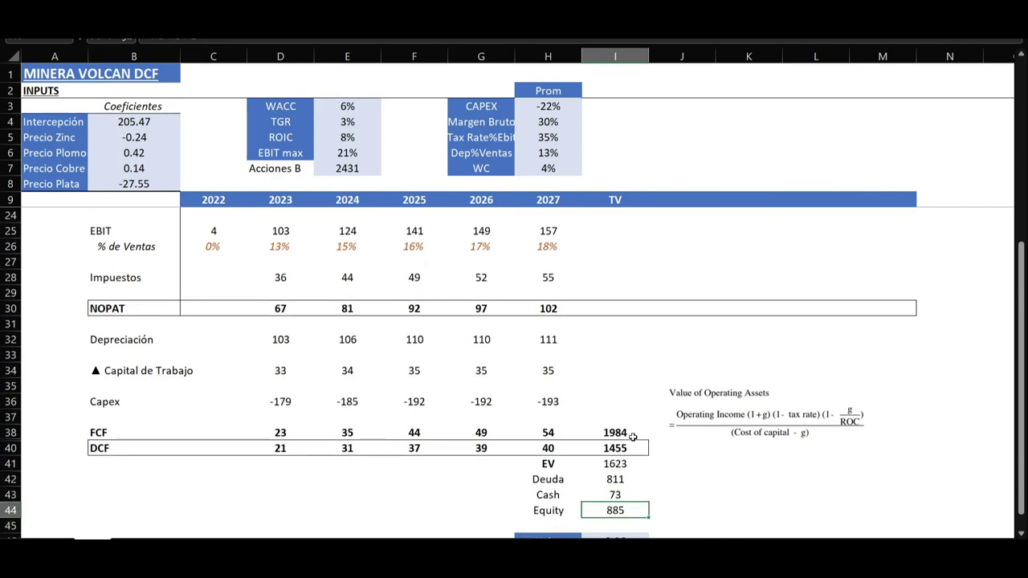
key(F2)
key(Escape)
key(Down)
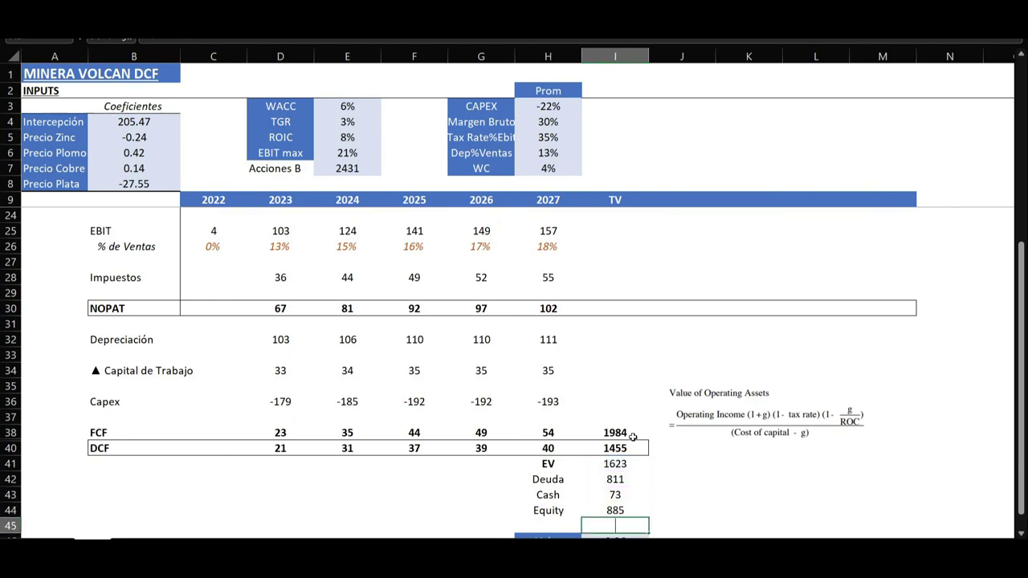
Inspect the Valor formula =I44/E7, which divides Equity by Acciones B.
key(Down)
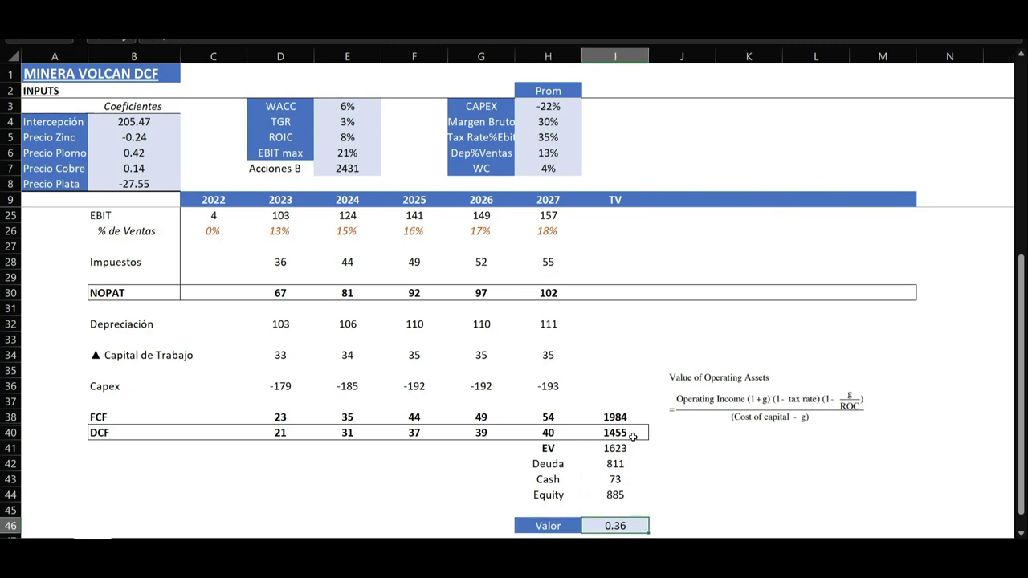
key(Up)
key(Up)
key(Down)
key(Down)
text(=I44/E7)
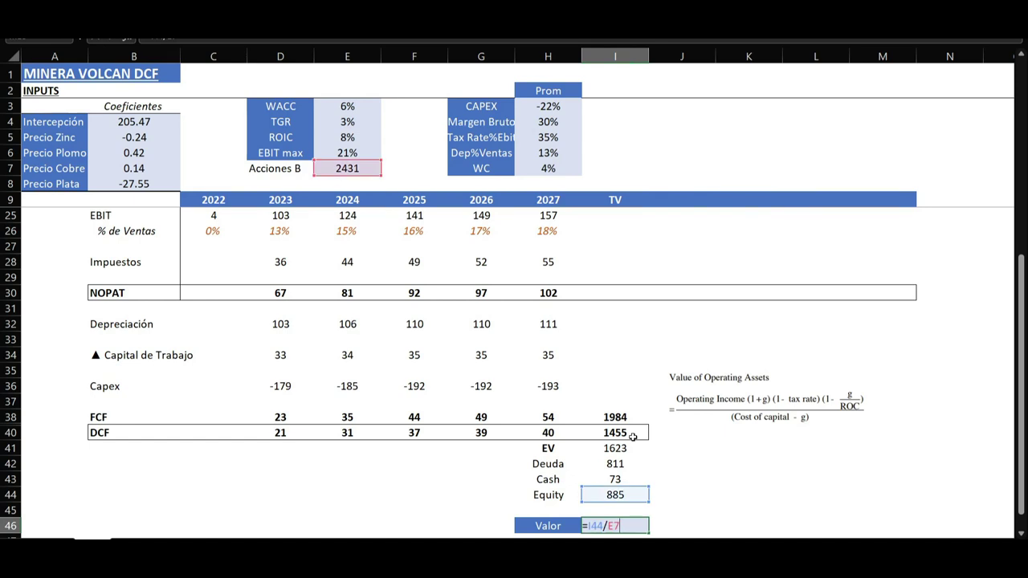
key(ctrl+Return)
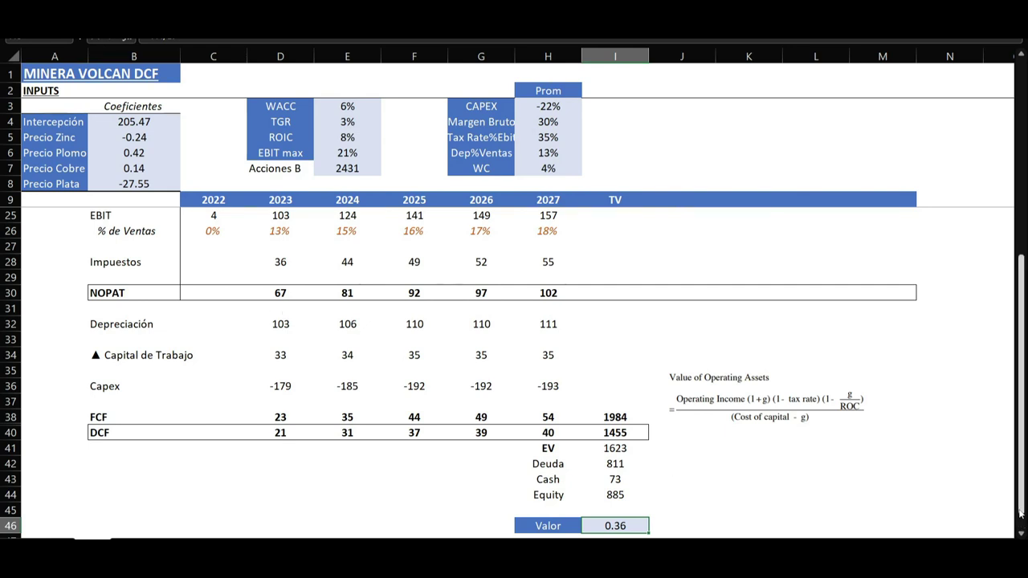
Compare the 2023 and 2024 metal prices for zinc, lead, copper and silver with the 2022 zinc price.
drag(1020, 514, 1019, 329)
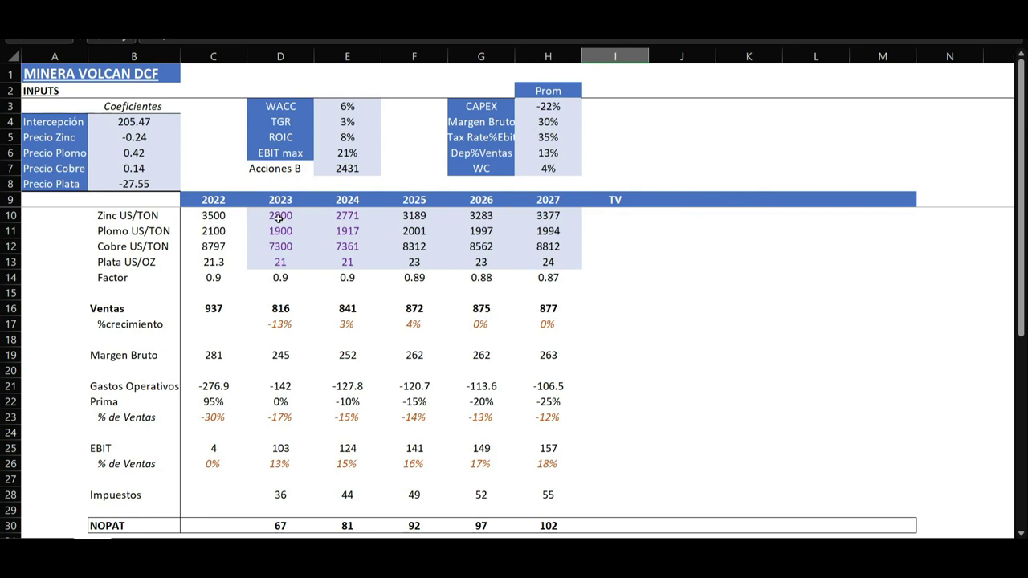
drag(277, 218, 345, 267)
key(ctrl+c)
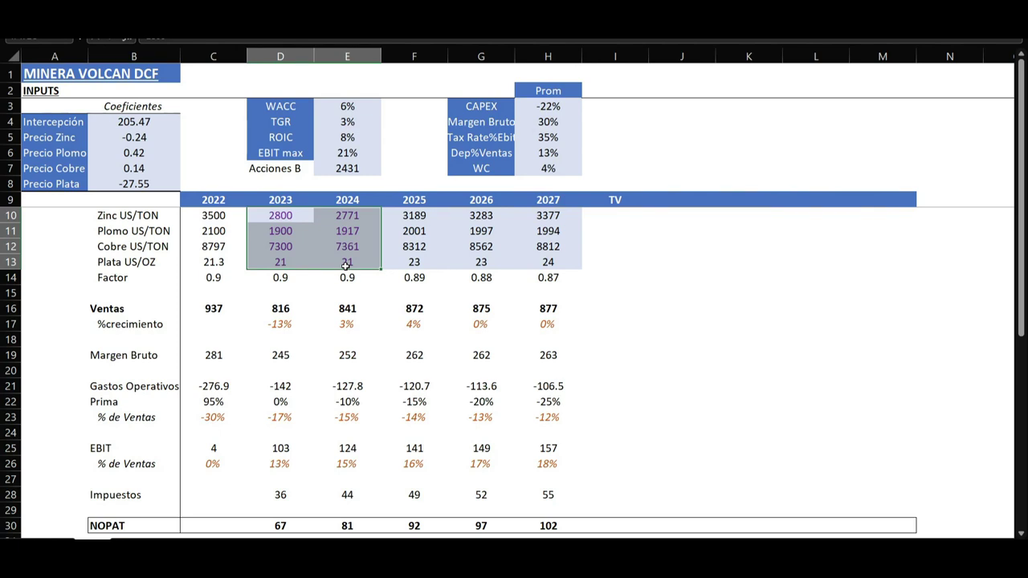
click(223, 215)
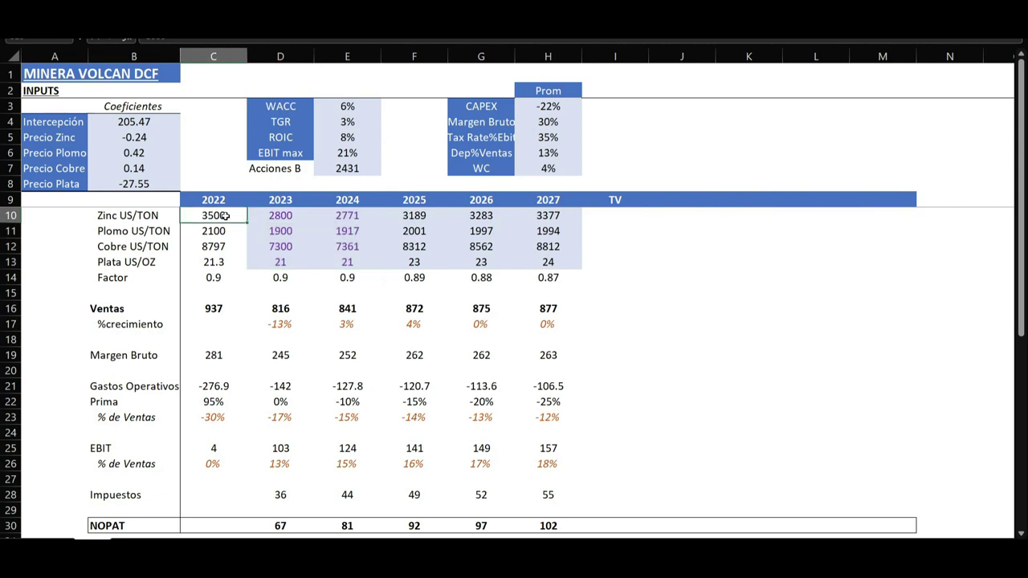
drag(283, 218, 329, 262)
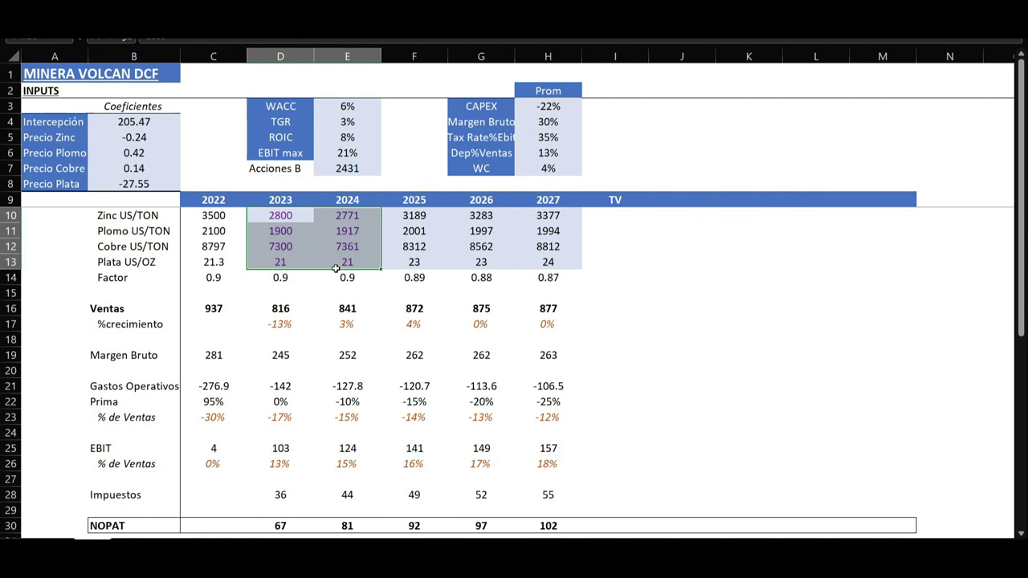
key(ctrl+v)
Review the 2025 to 2027 zinc and lead prices, then select all projected metal prices from 2023 to 2027.
drag(416, 217, 564, 231)
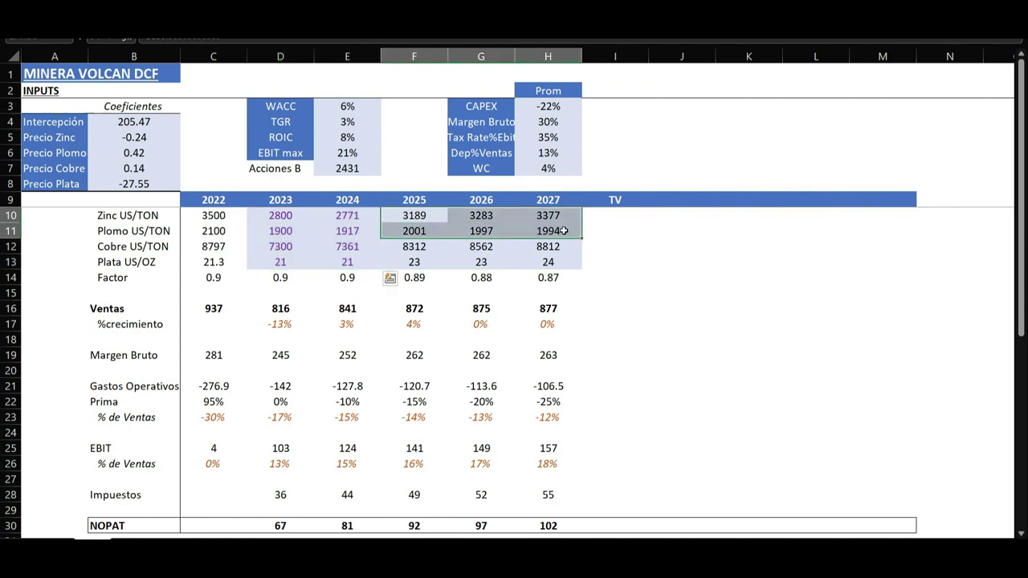
click(414, 232)
drag(415, 232, 548, 233)
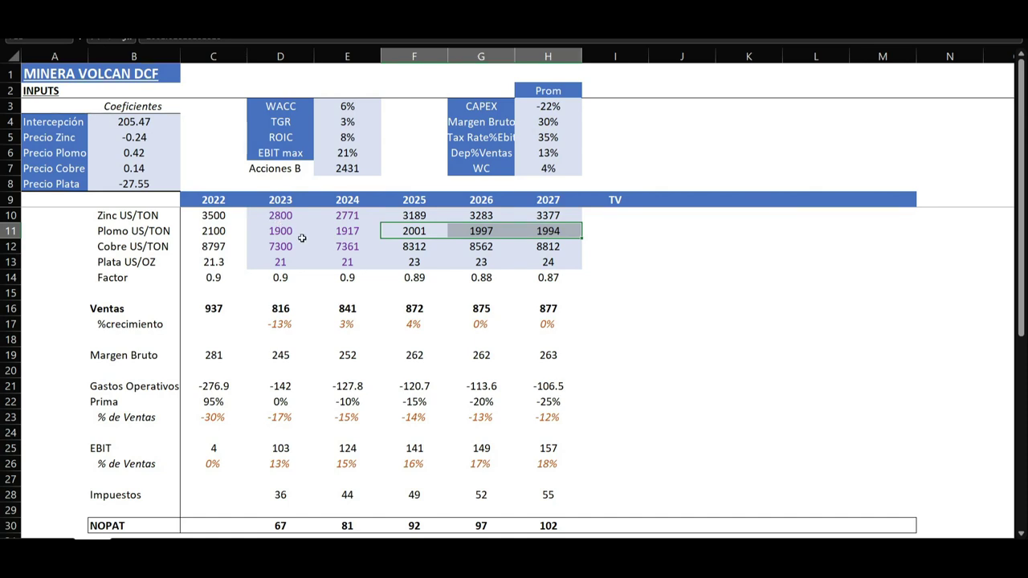
drag(278, 214, 554, 269)
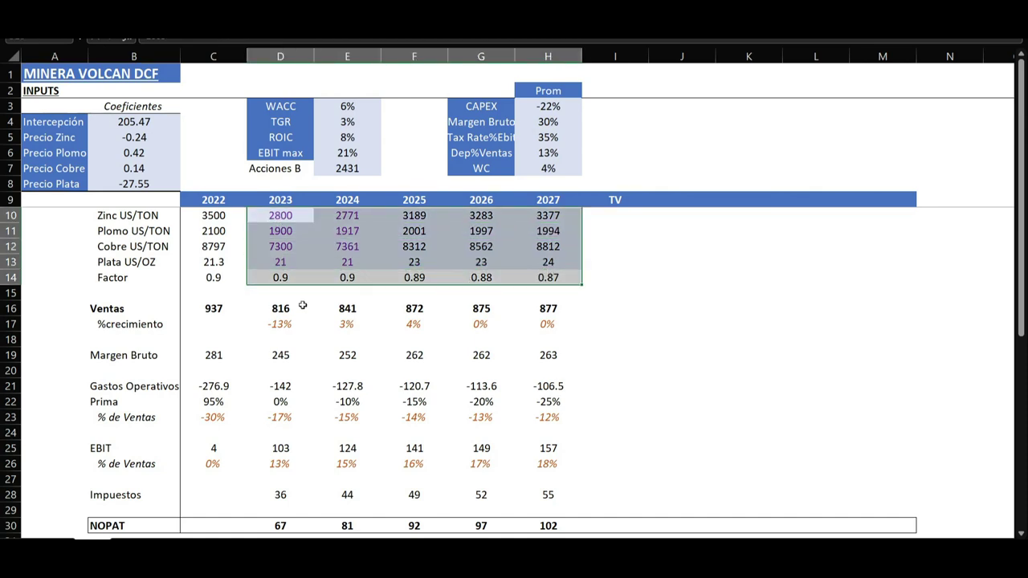
Select Ventas from 2022 to 2027 for review, then view the FCF, EV and Valor results.
click(225, 310)
drag(255, 308, 550, 309)
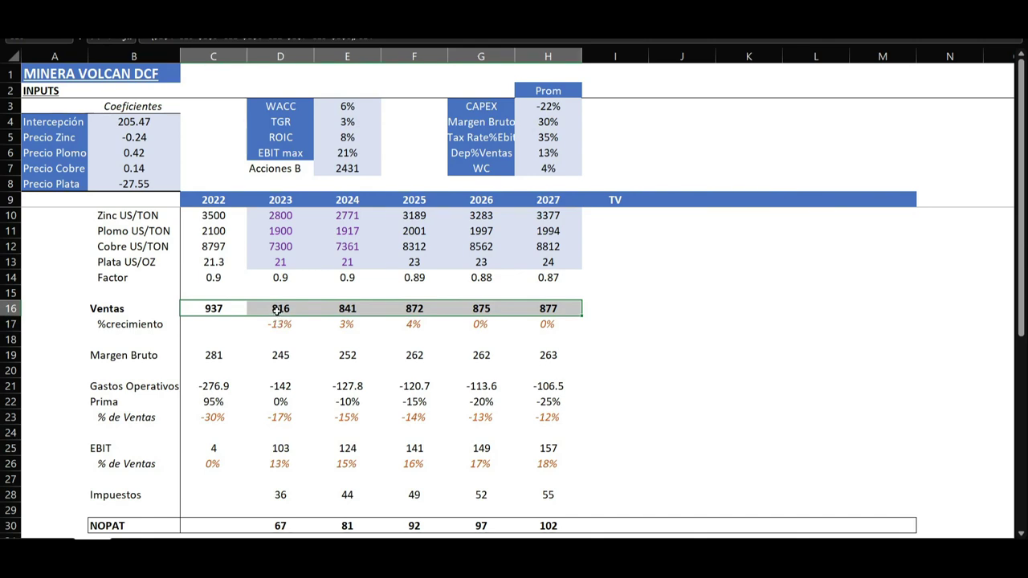
drag(1019, 233, 1018, 253)
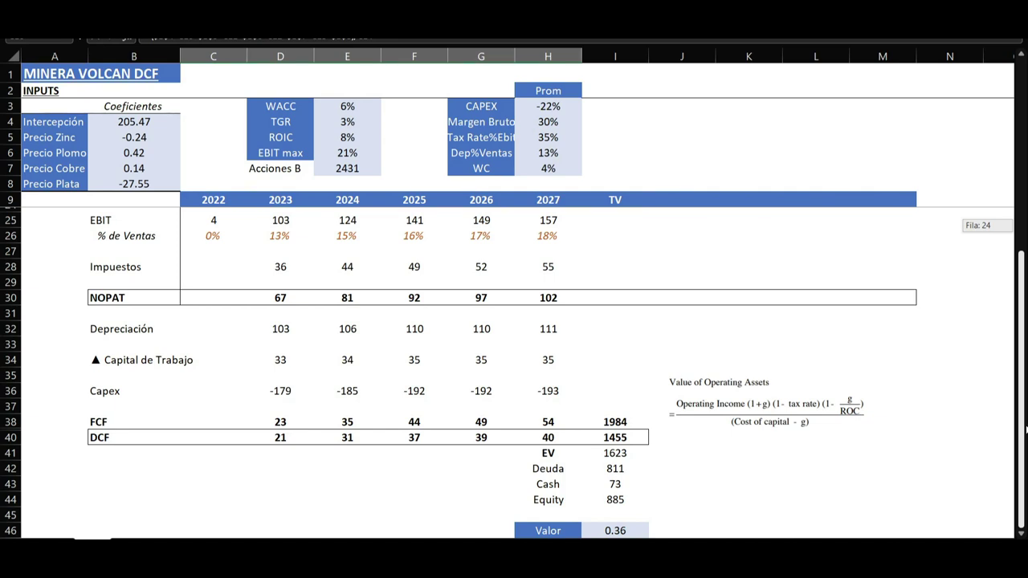
Clear the Prima percentages from 2023 to 2027 to test their effect on Valor, then undo the deletion.
drag(1026, 429, 1025, 291)
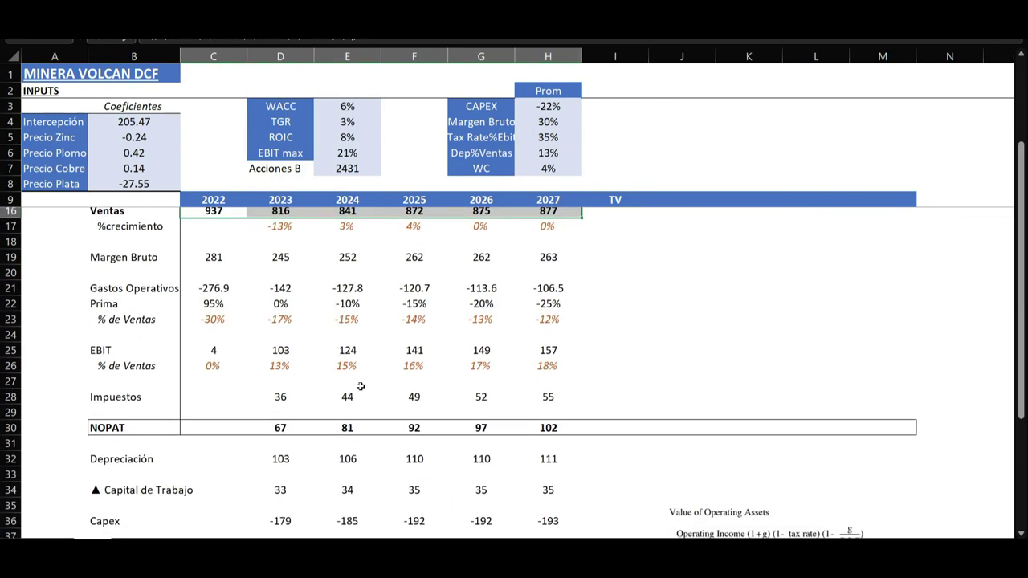
drag(277, 304, 560, 304)
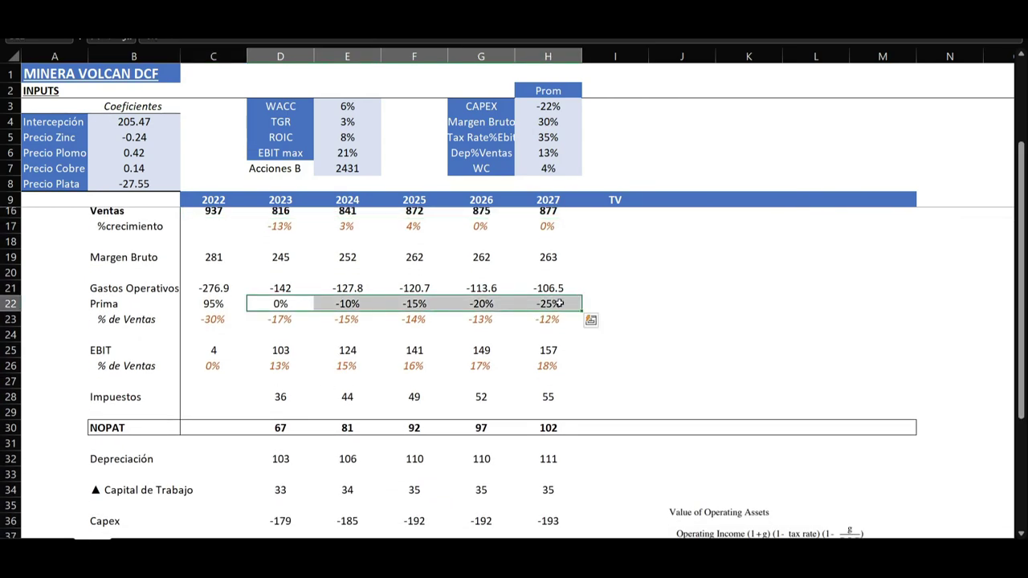
key(Delete)
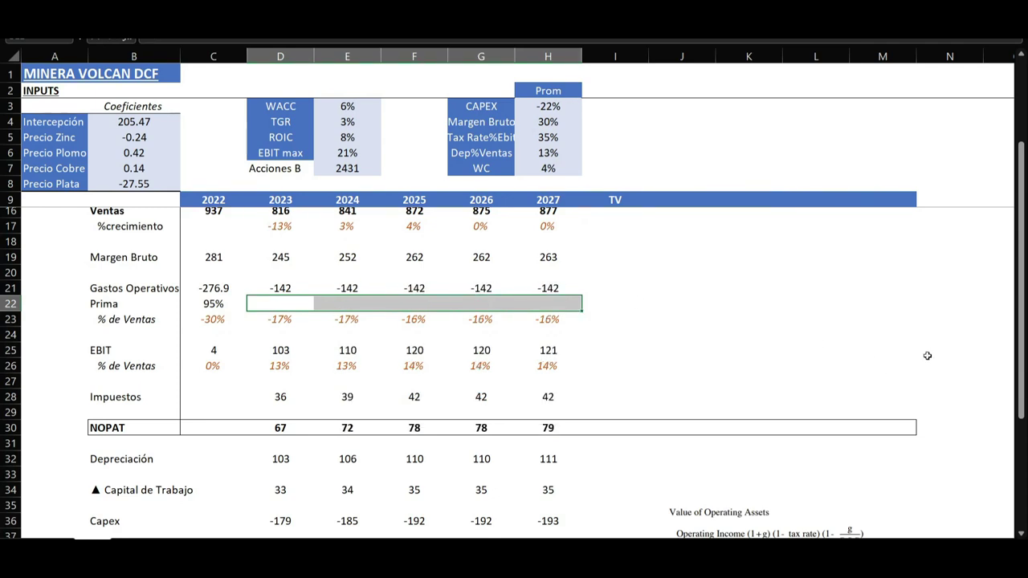
drag(1021, 337, 1025, 442)
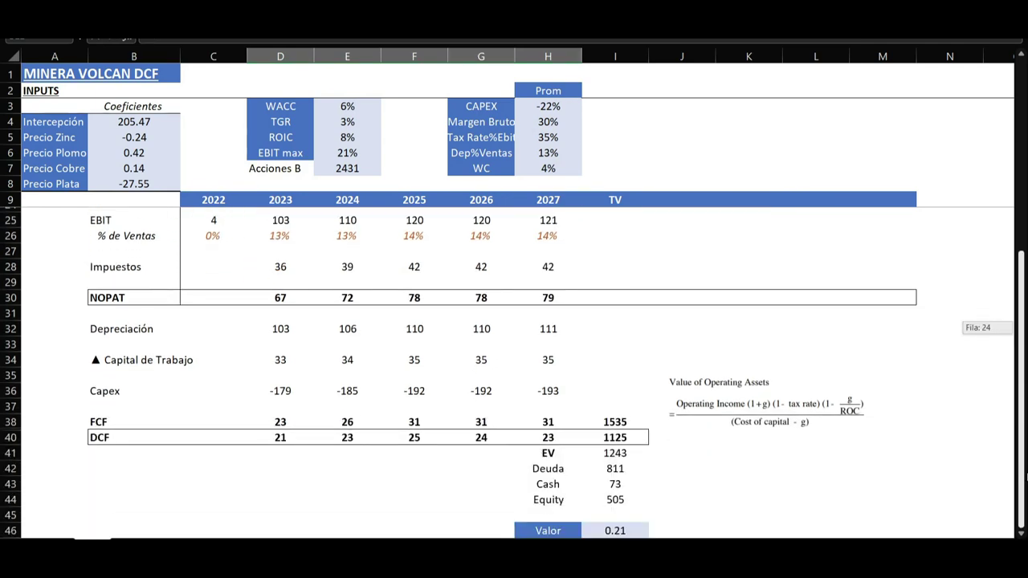
click(608, 530)
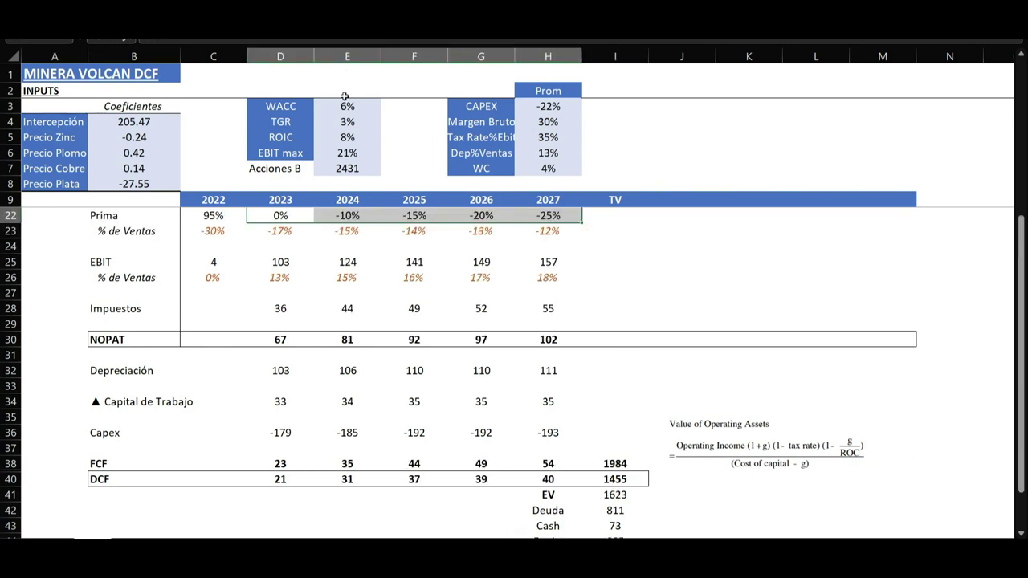
Select the WACC input's value.
click(343, 104)
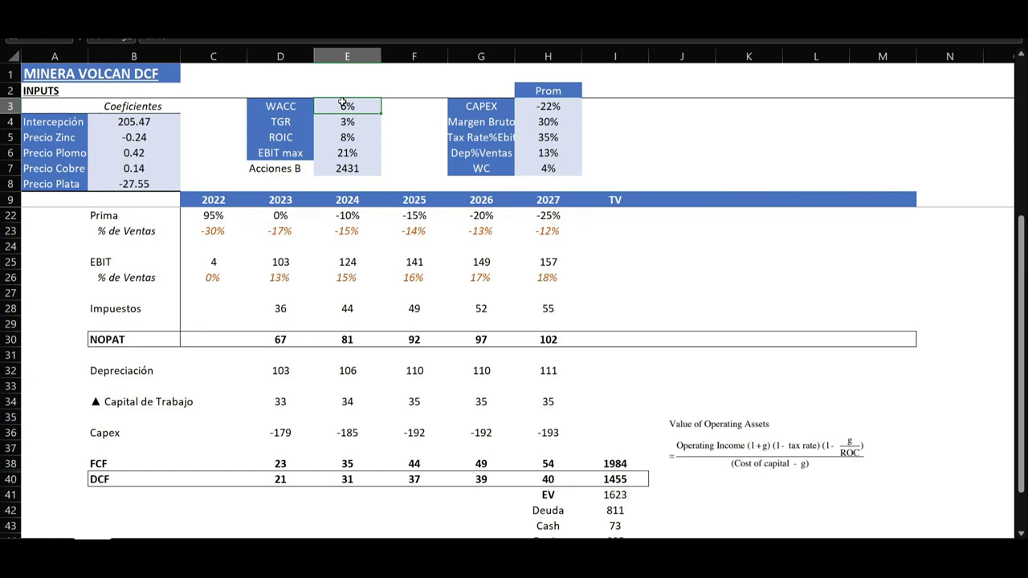